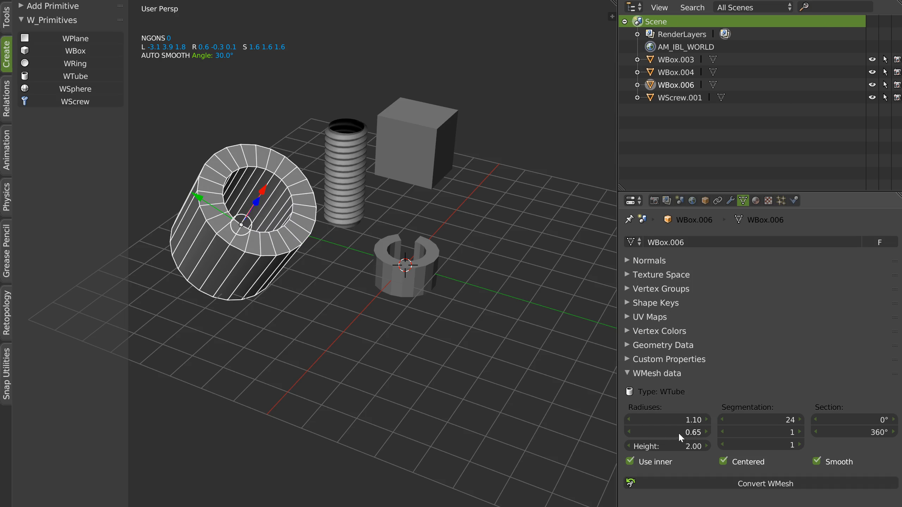
# Set the large tube's inner radius to 0.69, its second and third segmentation values to 3 and 7, and its section start to 43°
pyautogui.moveTo(753, 430); pyautogui.dragTo(757, 443)
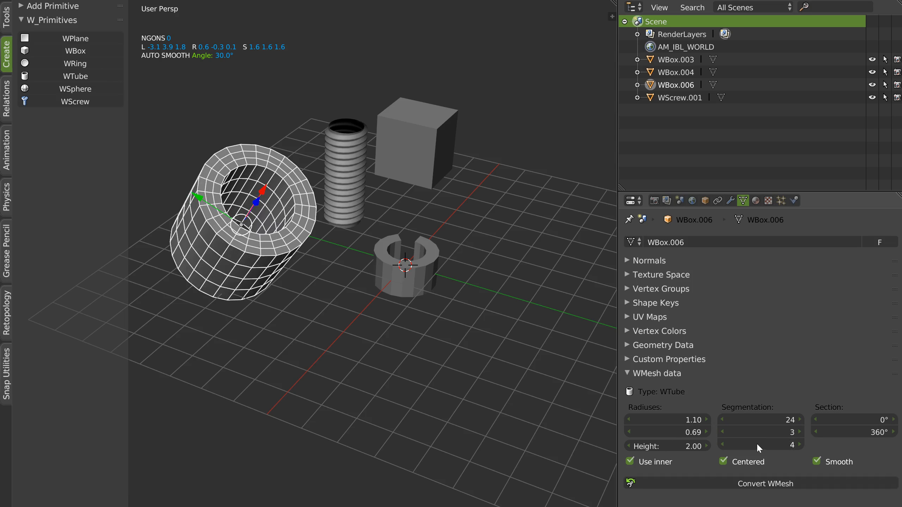
pyautogui.moveTo(832, 419); pyautogui.dragTo(896, 388)
# Move the tube to about 1.2, -1.8, 1.9, rotate it freely, and scale it down to about 0.6
pyautogui.moveTo(346, 208); pyautogui.dragTo(301, 224, button='middle')
pyautogui.press('g')
pyautogui.click(503, 226)
pyautogui.keyDown('shift'); pyautogui.moveTo(498, 240); pyautogui.dragTo(402, 260, button='middle'); pyautogui.keyUp('shift')
pyautogui.press('r')
pyautogui.press('r')
pyautogui.click(370, 197)
pyautogui.press('s')
pyautogui.click(417, 230)
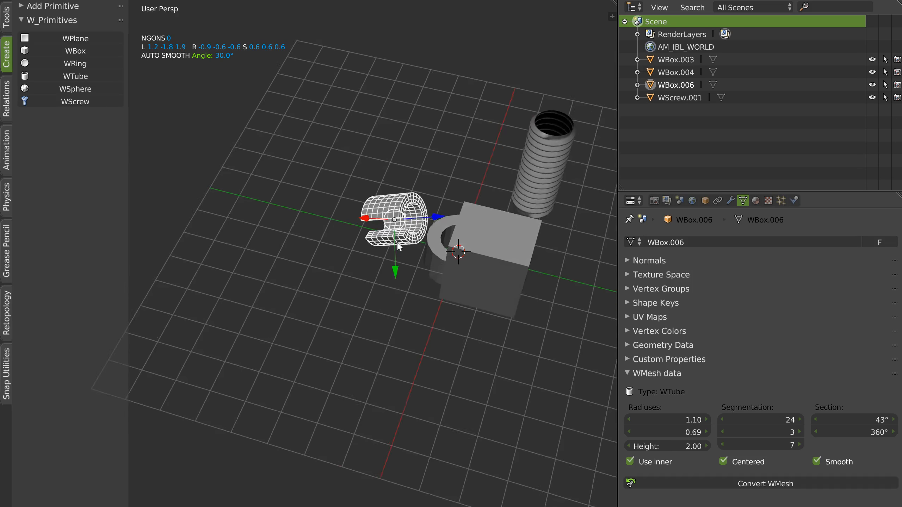
# Set the tube's second segmentation value to 1 and convert it from a WMesh to a regular mesh
pyautogui.scroll(2, 401, 259)
pyautogui.moveTo(756, 432); pyautogui.dragTo(756, 431)
pyautogui.moveTo(281, 261); pyautogui.dragTo(393, 225, button='middle')
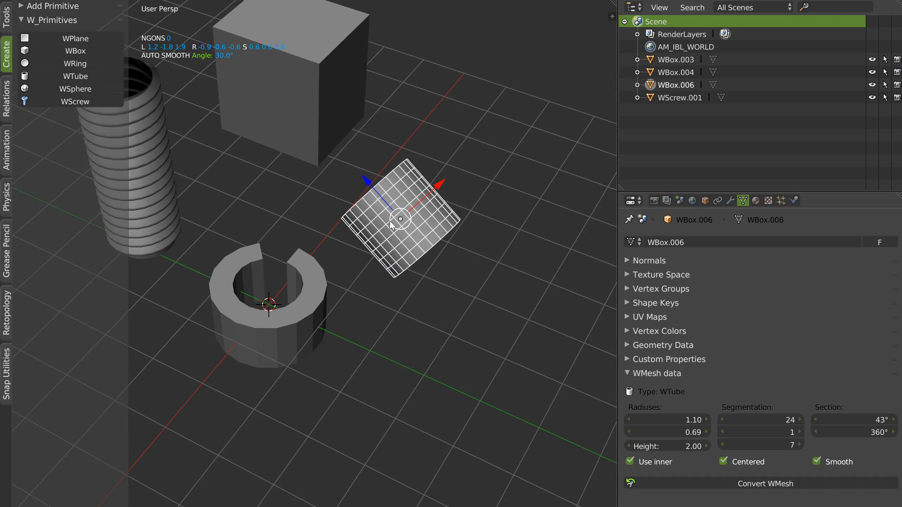
pyautogui.click(758, 483)
pyautogui.moveTo(433, 296); pyautogui.dragTo(544, 342, button='middle')
pyautogui.moveTo(462, 302); pyautogui.dragTo(336, 239, button='middle')
pyautogui.scroll(-2, 334, 248)
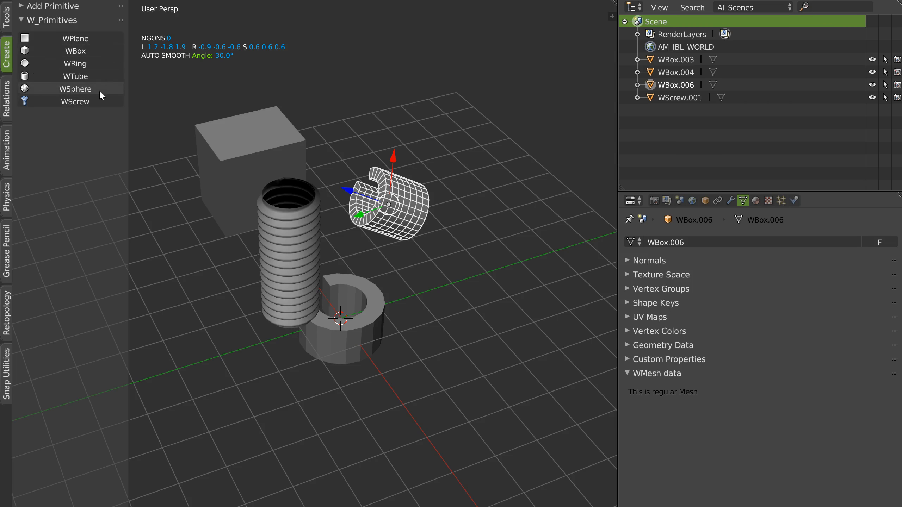
# Delete the converted tube from the scene
pyautogui.moveTo(380, 210); pyautogui.dragTo(342, 216, button='middle')
pyautogui.scroll(-3, 343, 227)
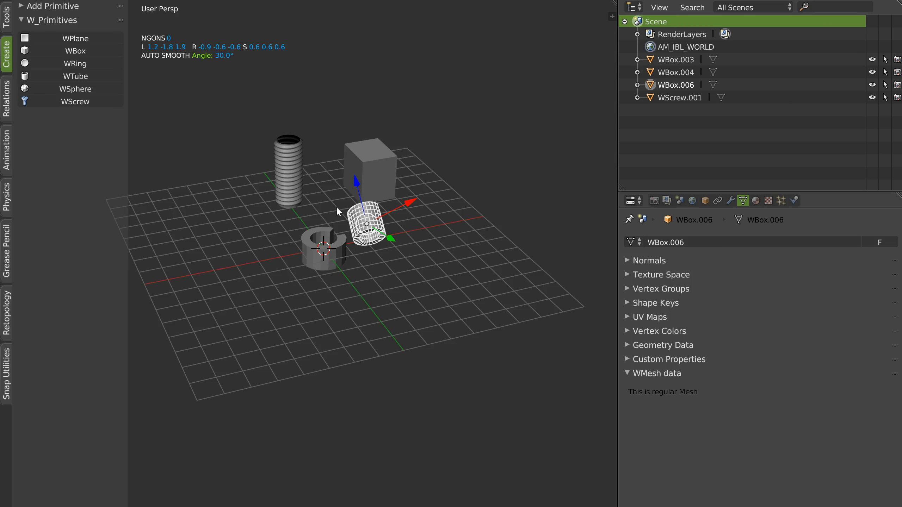
pyautogui.moveTo(316, 232); pyautogui.dragTo(340, 220, button='middle')
pyautogui.press('x')
pyautogui.click(326, 217)
pyautogui.scroll(2, 320, 214)
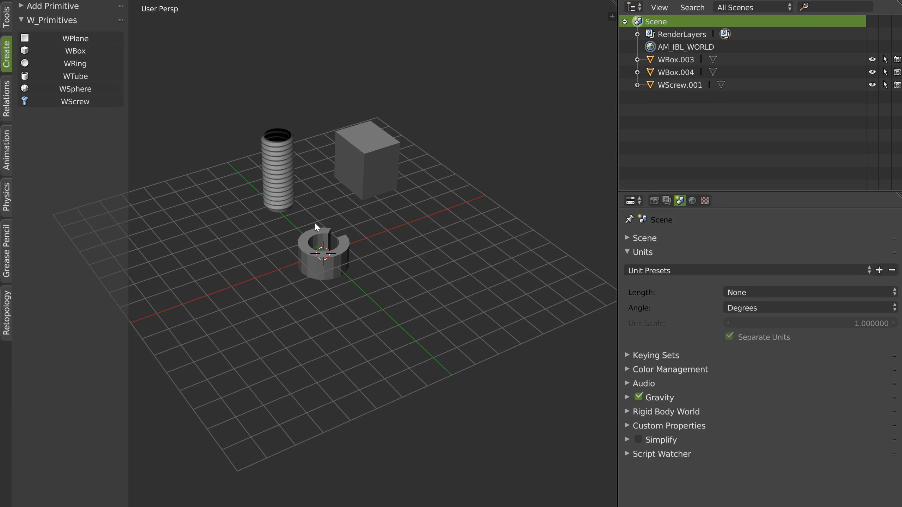
pyautogui.moveTo(324, 244); pyautogui.dragTo(317, 221, button='middle')
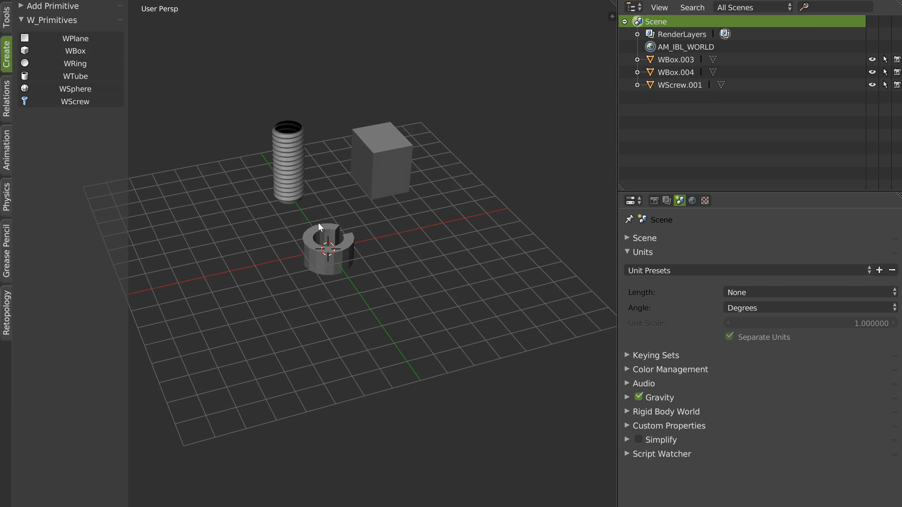
# Add a WTube primitive in front of the slotted ring, with a mirror across the ring
pyautogui.rightClick(291, 225)
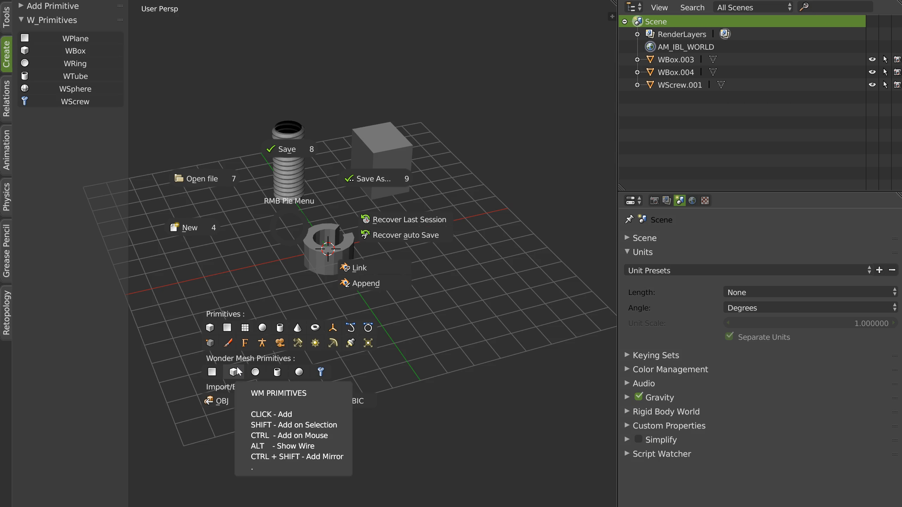
pyautogui.press('Escape')
pyautogui.click(330, 256)
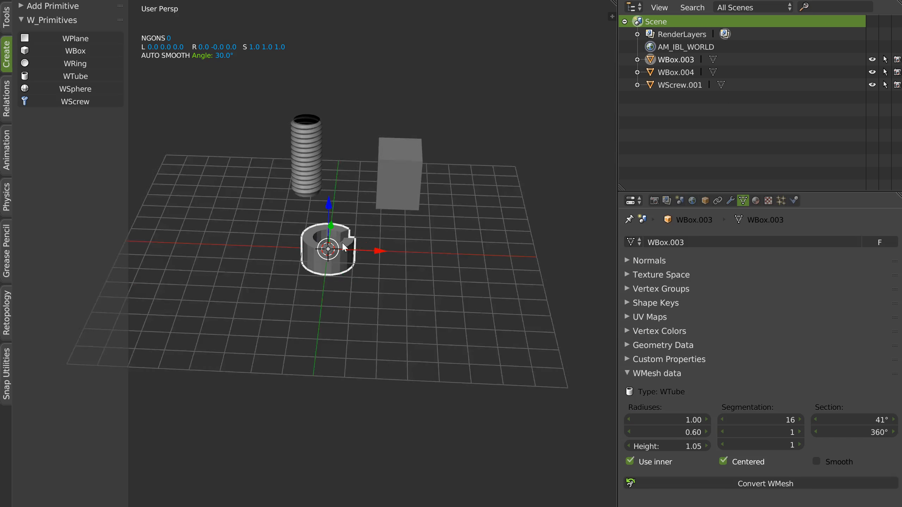
pyautogui.moveTo(330, 256); pyautogui.dragTo(344, 264, button='middle')
pyautogui.rightClick(341, 261)
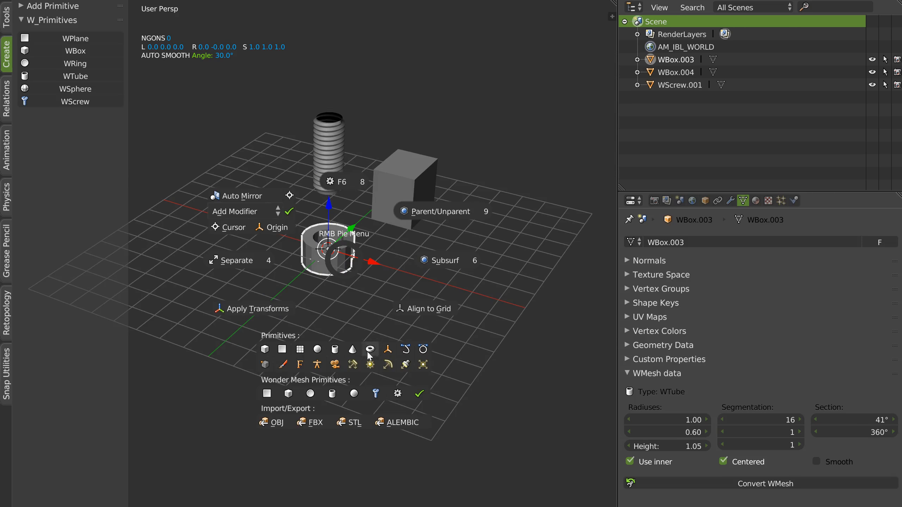
pyautogui.click(334, 395)
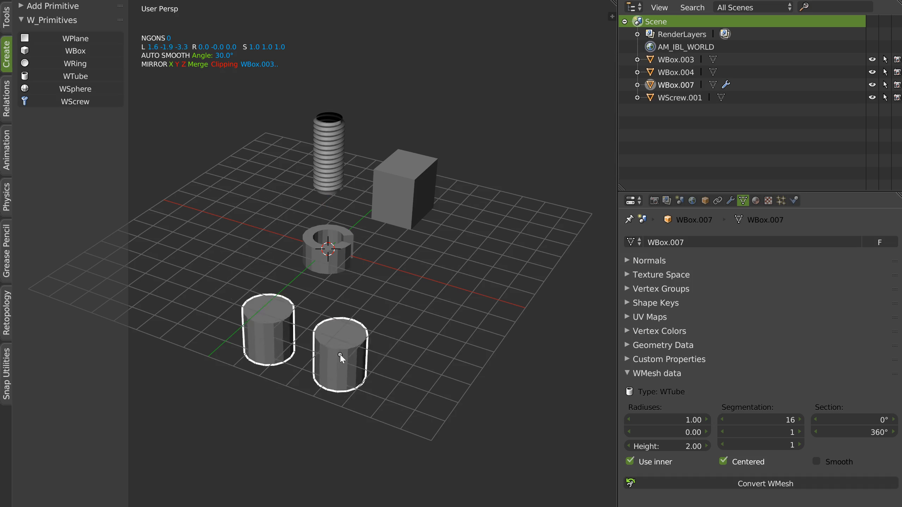
pyautogui.click(353, 322)
pyautogui.scroll(1, 387, 304)
pyautogui.moveTo(386, 298); pyautogui.dragTo(386, 257, button='middle')
pyautogui.scroll(1, 386, 256)
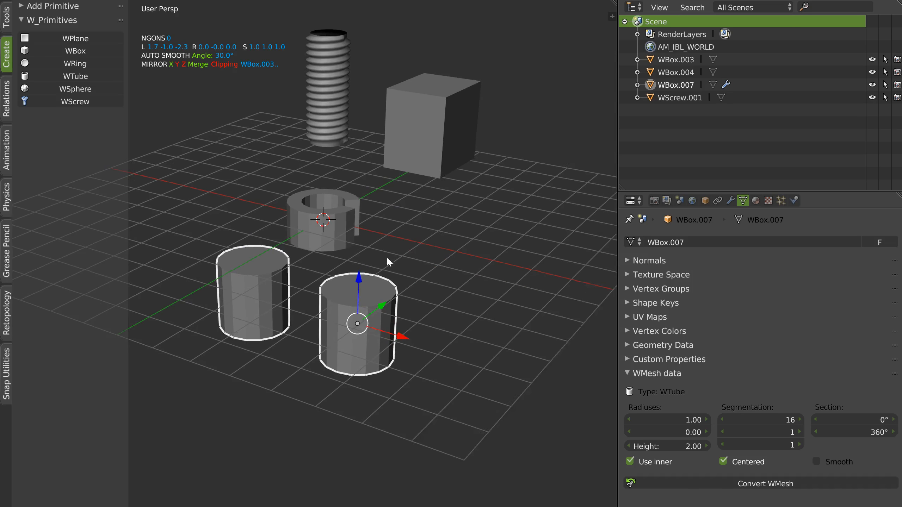
# Set the mirrored tube's inner radius to 0.69 and rotate it freely so both copies tilt
pyautogui.moveTo(662, 433); pyautogui.dragTo(859, 415)
pyautogui.moveTo(432, 317); pyautogui.dragTo(422, 267, button='middle')
pyautogui.press('r')
pyautogui.press('r')
pyautogui.click(395, 337)
# Add a WSphere primitive at about 3.7, 0.6, -0.3, beside the slotted ring
pyautogui.rightClick(422, 267)
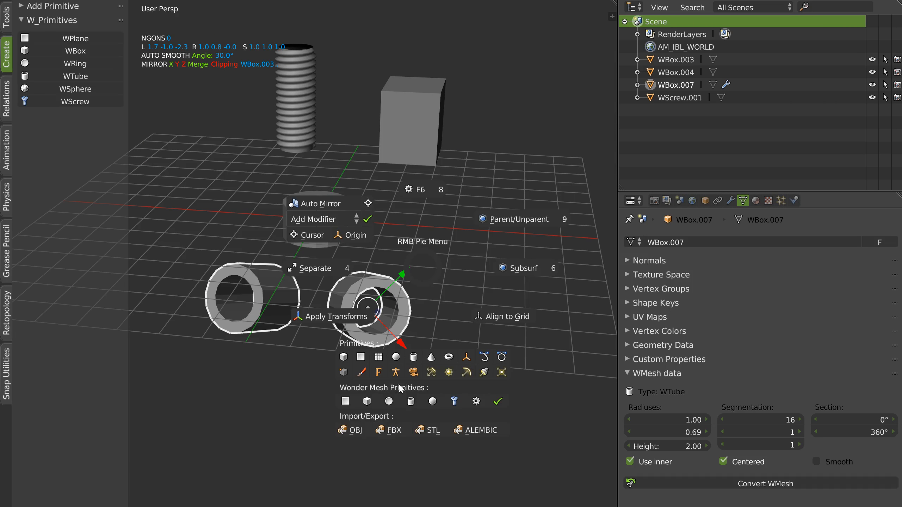
pyautogui.click(432, 402)
pyautogui.click(448, 227)
pyautogui.moveTo(482, 267); pyautogui.dragTo(411, 262, button='middle')
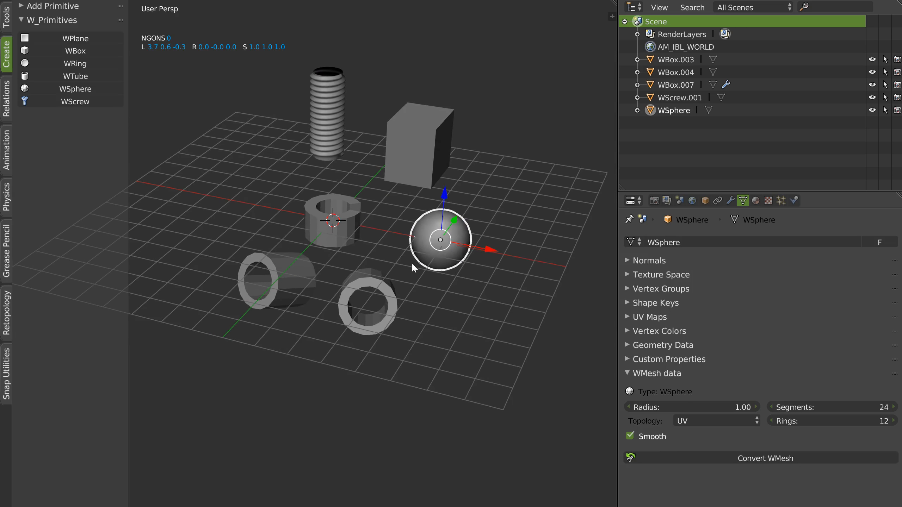
# Add a WTube primitive with its wire display turned on
pyautogui.rightClick(350, 258)
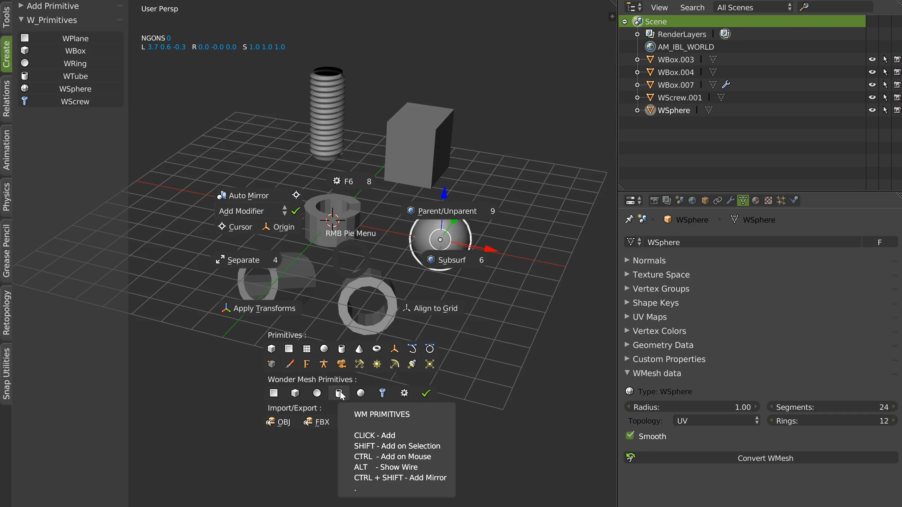
pyautogui.press('Escape')
pyautogui.rightClick(348, 335)
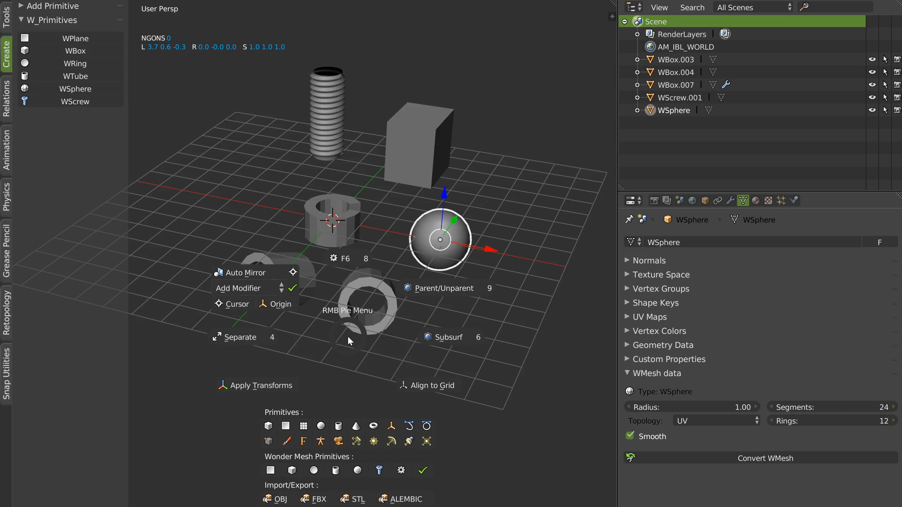
pyautogui.click(336, 471)
# Add a WPlane primitive at about -4.7, 2.0, 0.9, behind the wire-displayed tube
pyautogui.moveTo(209, 236); pyautogui.dragTo(314, 252, button='middle')
pyautogui.rightClick(314, 253)
pyautogui.click(240, 389)
pyautogui.click(223, 148)
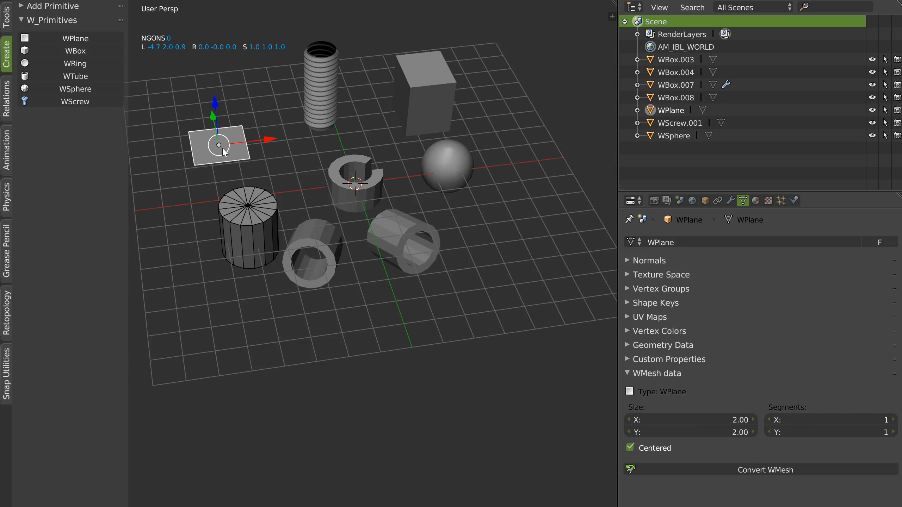
# Set the plane's segments to 11 in X and 17 in Y, and review its parameters in the settings popup
pyautogui.scroll(1, 259, 124)
pyautogui.keyDown('shift'); pyautogui.moveTo(283, 107); pyautogui.dragTo(309, 116, button='middle'); pyautogui.keyUp('shift')
pyautogui.moveTo(818, 420)
pyautogui.mouseDown()
pyautogui.moveTo(859, 431)
pyautogui.moveTo(826, 429)
pyautogui.mouseUp()
pyautogui.moveTo(230, 238); pyautogui.dragTo(286, 231, button='middle')
pyautogui.rightClick(287, 230)
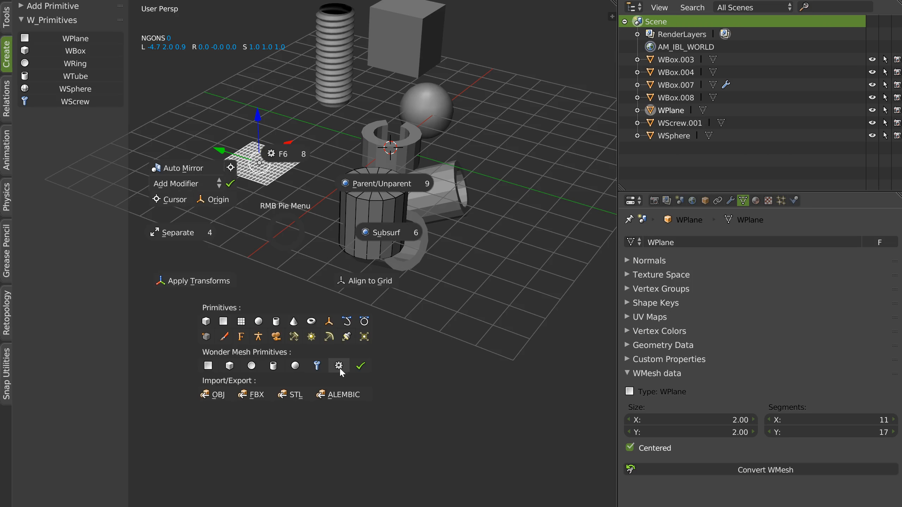
pyautogui.click(356, 368)
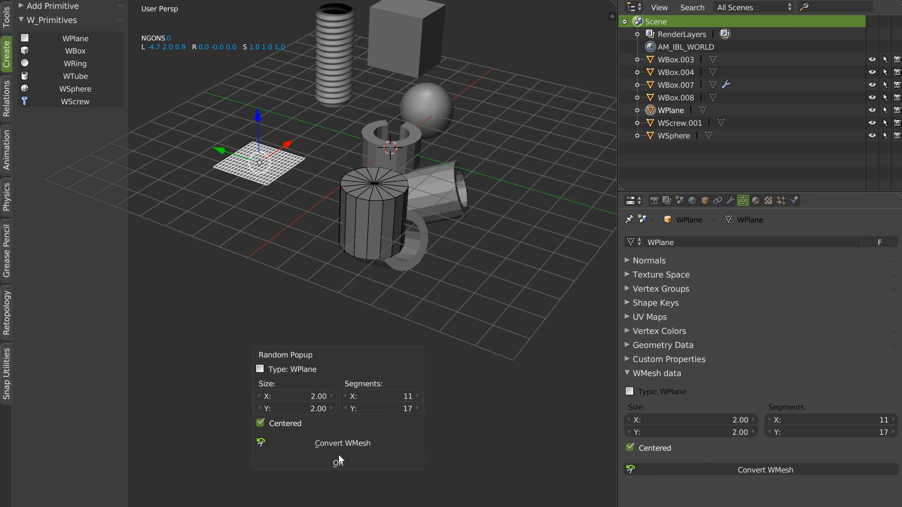
pyautogui.keyDown('shift'); pyautogui.moveTo(290, 192); pyautogui.dragTo(324, 211, button='middle'); pyautogui.keyUp('shift')
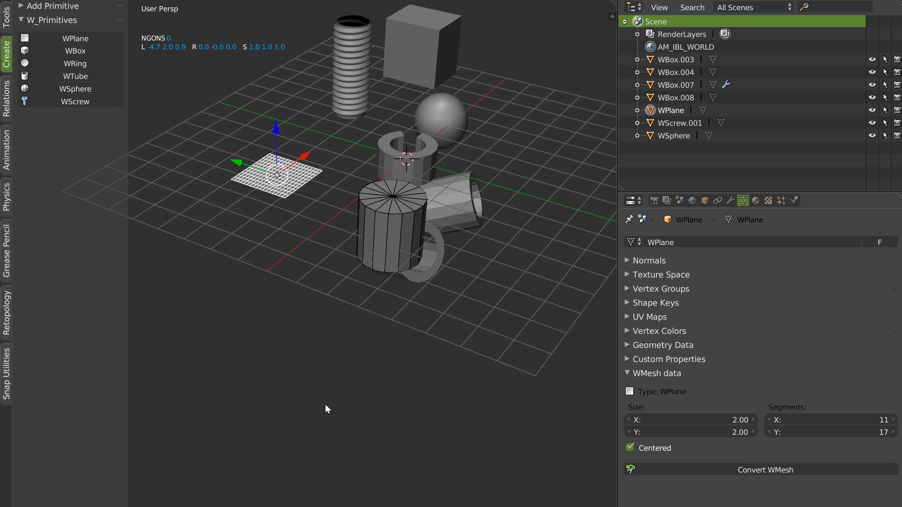
# Add another WTube primitive at about -4.8, 2.3, -3.4, in front of the segmented plane
pyautogui.rightClick(294, 267)
pyautogui.click(284, 403)
pyautogui.click(271, 288)
# Set the new tube's inner radius to 0.59 in its settings popup
pyautogui.moveTo(271, 288); pyautogui.dragTo(266, 298, button='middle')
pyautogui.rightClick(298, 288)
pyautogui.click(352, 423)
pyautogui.moveTo(383, 404); pyautogui.dragTo(460, 272)
pyautogui.moveTo(375, 332); pyautogui.dragTo(395, 329)
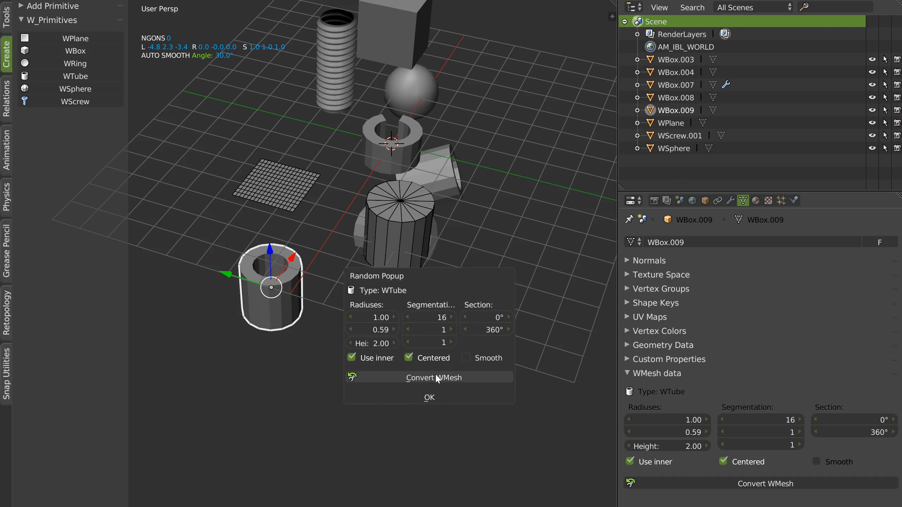
# Convert the new tube to a regular mesh
pyautogui.moveTo(295, 340); pyautogui.dragTo(298, 273, button='middle')
pyautogui.rightClick(284, 297)
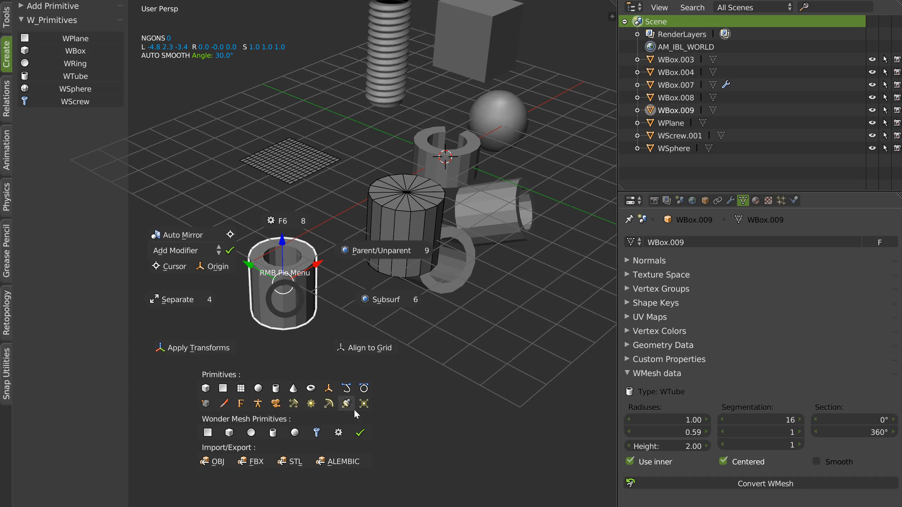
pyautogui.click(359, 432)
pyautogui.keyDown('shift'); pyautogui.moveTo(332, 284); pyautogui.dragTo(322, 311, button='middle'); pyautogui.keyUp('shift')
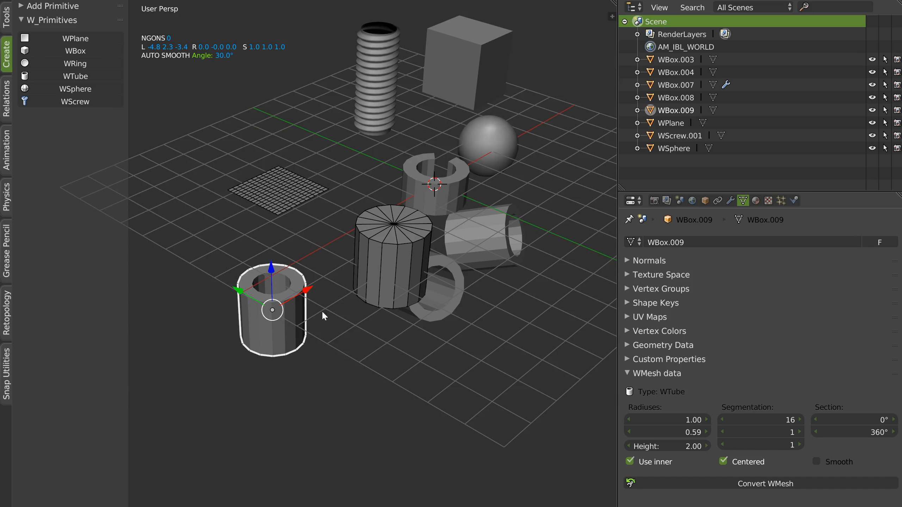
# Add a WScrew primitive at about -5.1, -0.9, -5.4, in front of the converted tube
pyautogui.rightClick(318, 197)
pyautogui.rightClick(272, 295)
pyautogui.rightClick(276, 325)
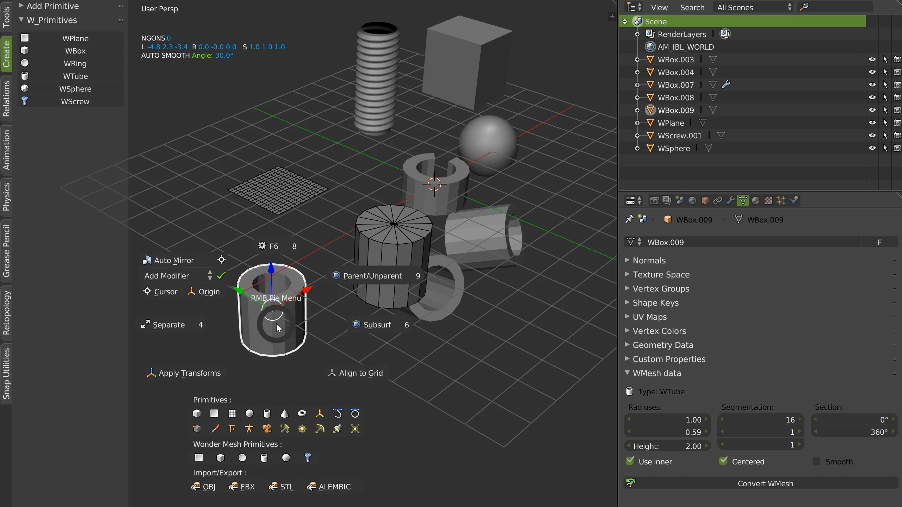
pyautogui.click(308, 460)
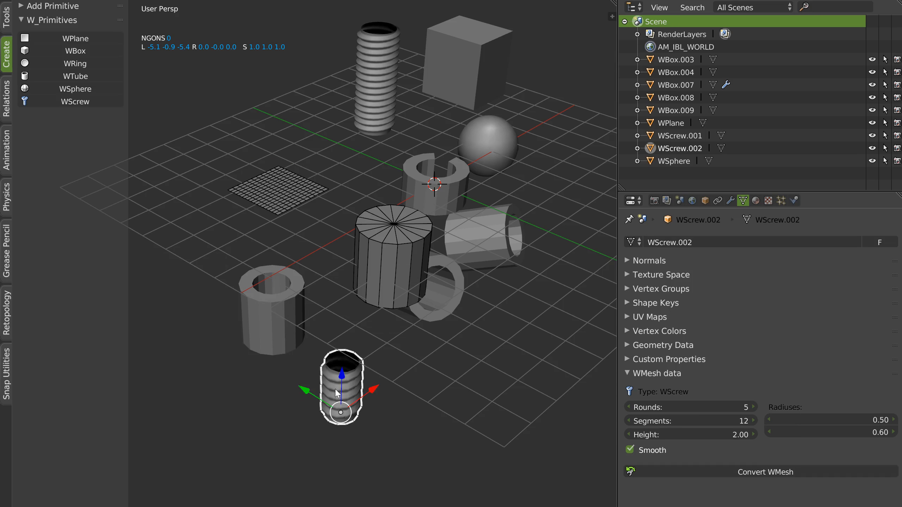
# Set the new screw to 16 rounds, 17 segments and a height of 3.82 in its settings popup
pyautogui.moveTo(351, 359); pyautogui.dragTo(345, 329, button='middle')
pyautogui.rightClick(345, 329)
pyautogui.click(406, 466)
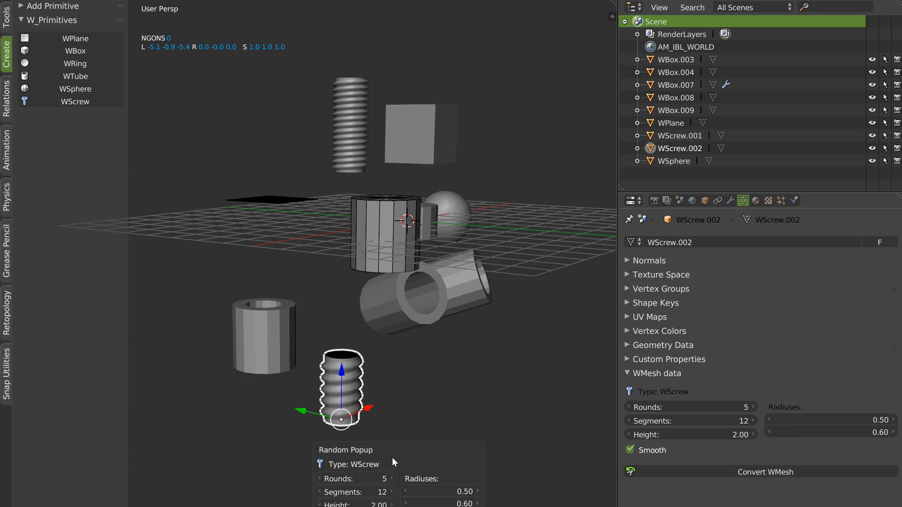
pyautogui.moveTo(441, 352)
pyautogui.mouseDown()
pyautogui.moveTo(456, 351)
pyautogui.moveTo(446, 364)
pyautogui.moveTo(411, 363)
pyautogui.moveTo(451, 337)
pyautogui.moveTo(436, 337)
pyautogui.moveTo(458, 337)
pyautogui.moveTo(448, 360)
pyautogui.moveTo(472, 360)
pyautogui.moveTo(439, 339)
pyautogui.mouseUp()
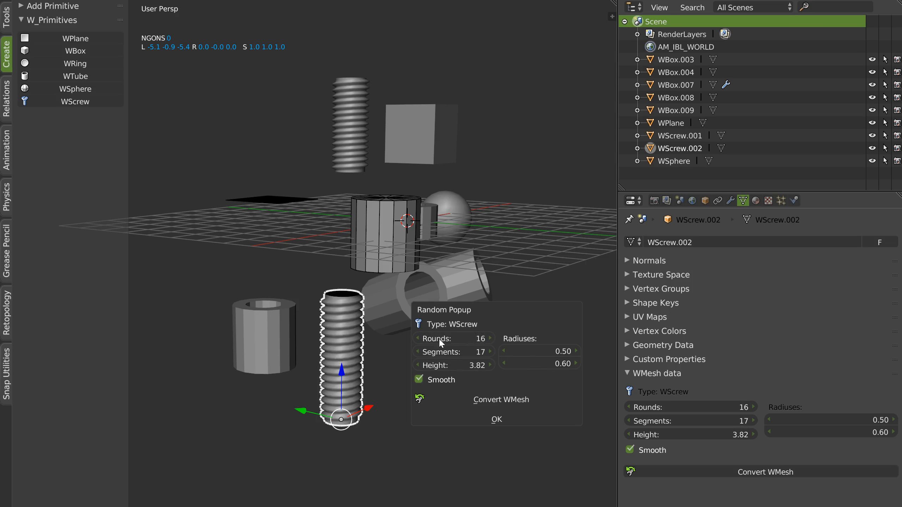
pyautogui.moveTo(349, 319); pyautogui.dragTo(365, 238, button='middle')
pyautogui.rightClick(366, 207)
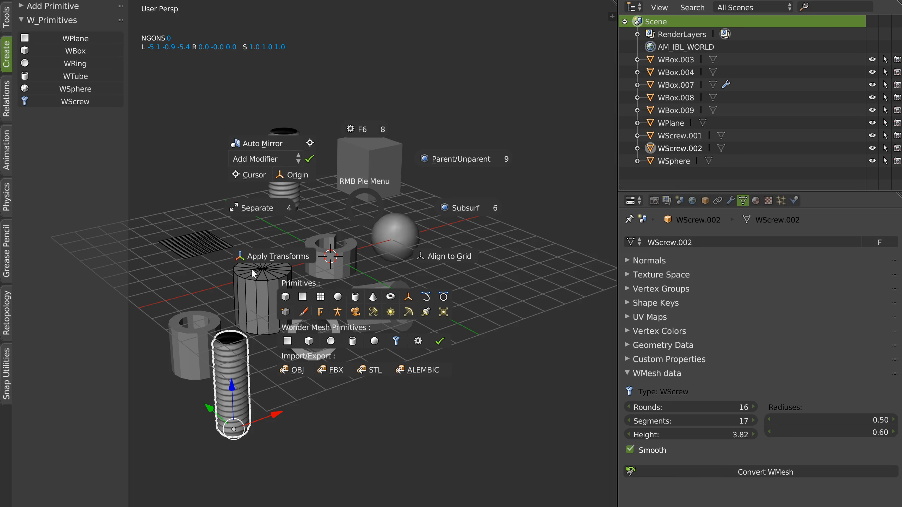
pyautogui.rightClick(353, 184)
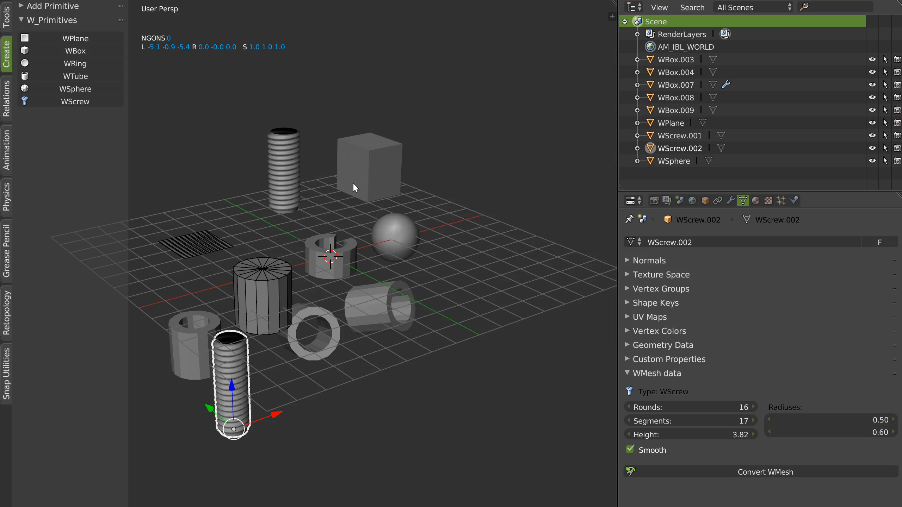
# Parent the sphere and the box to the rear screw, and move the screw to about 5.0, 0.5, 4.2
pyautogui.moveTo(352, 183); pyautogui.dragTo(395, 205, button='middle')
pyautogui.click(415, 230)
pyautogui.keyDown('shift'); pyautogui.click(412, 180); pyautogui.keyUp('shift')
pyautogui.keyDown('shift'); pyautogui.click(301, 176); pyautogui.keyUp('shift')
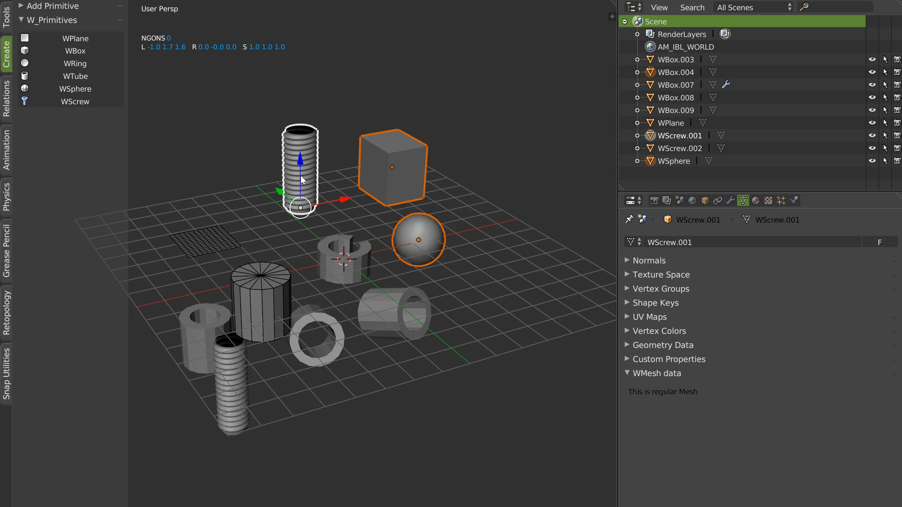
pyautogui.rightClick(393, 181)
pyautogui.click(493, 134)
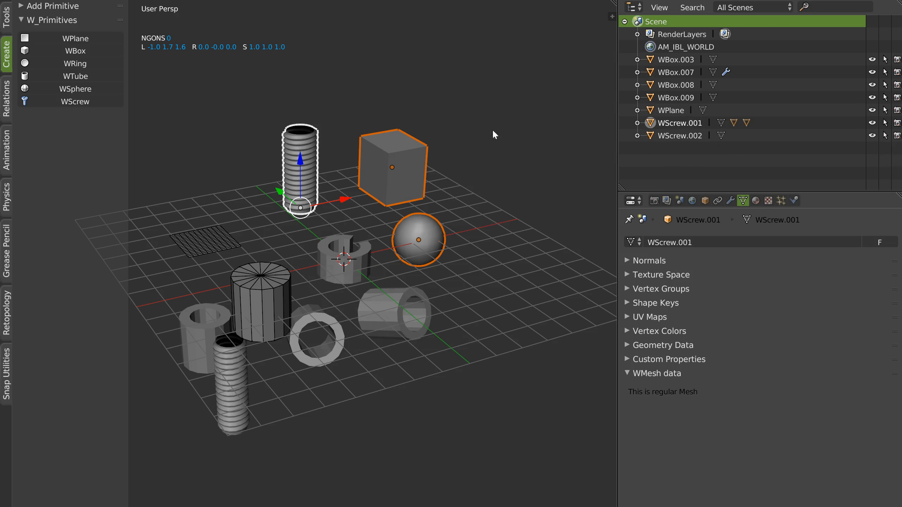
pyautogui.moveTo(306, 131); pyautogui.dragTo(463, 49)
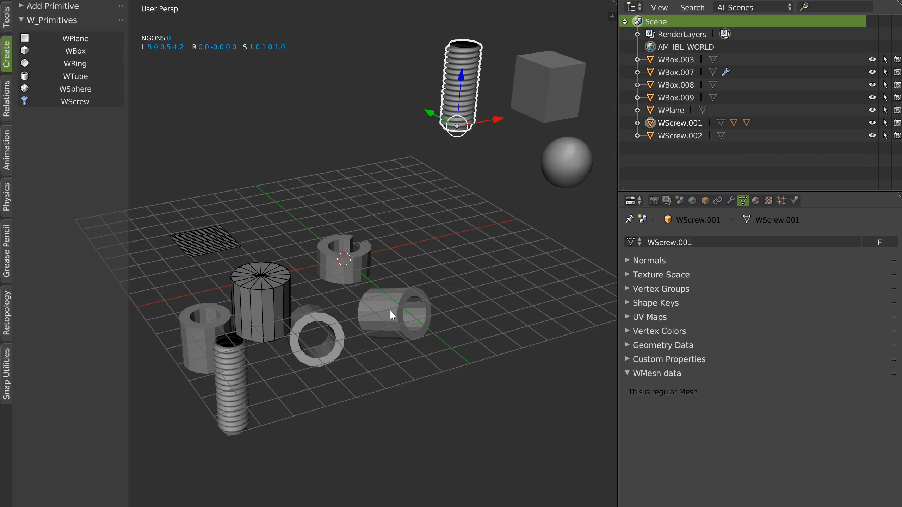
# Parent the mirrored tubes and the slotted ring to the wire-displayed tube, and move that tube upward above the grid
pyautogui.click(389, 310)
pyautogui.keyDown('shift'); pyautogui.click(341, 278); pyautogui.keyUp('shift')
pyautogui.keyDown('shift'); pyautogui.click(262, 299); pyautogui.keyUp('shift')
pyautogui.rightClick(269, 285)
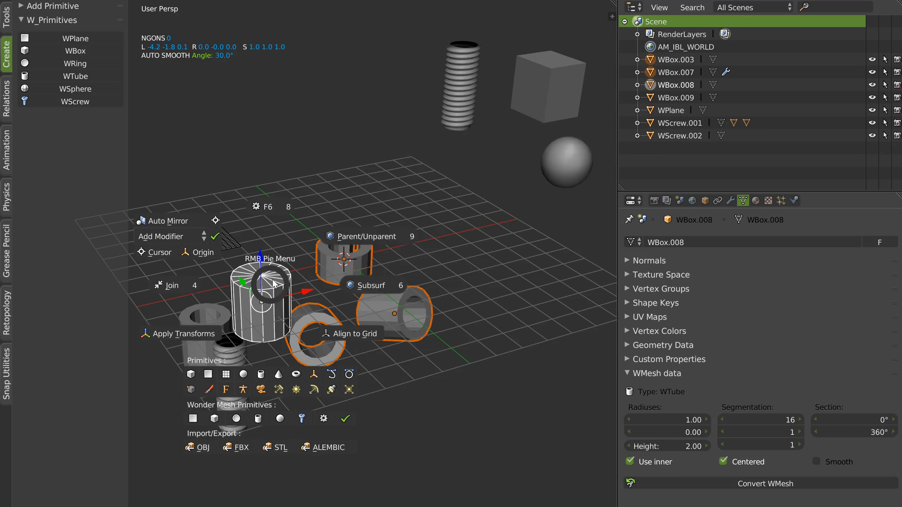
pyautogui.click(372, 239)
pyautogui.moveTo(263, 284); pyautogui.dragTo(198, 106)
# Select all members of both parented groups, starting from the mirrored tubes and the box
pyautogui.scroll(-1, 346, 172)
pyautogui.keyDown('shift'); pyautogui.moveTo(347, 173); pyautogui.dragTo(334, 188, button='middle'); pyautogui.keyUp('shift')
pyautogui.click(330, 169)
pyautogui.keyDown('shift'); pyautogui.click(273, 172); pyautogui.keyUp('shift')
pyautogui.keyDown('shift'); pyautogui.click(517, 112); pyautogui.keyUp('shift')
pyautogui.rightClick(282, 169)
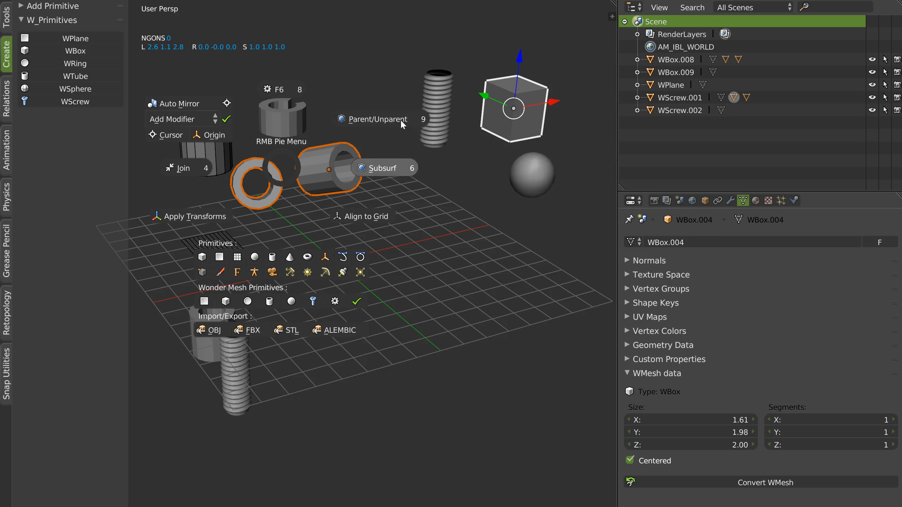
pyautogui.keyDown('alt'); pyautogui.click(383, 118); pyautogui.keyUp('alt')
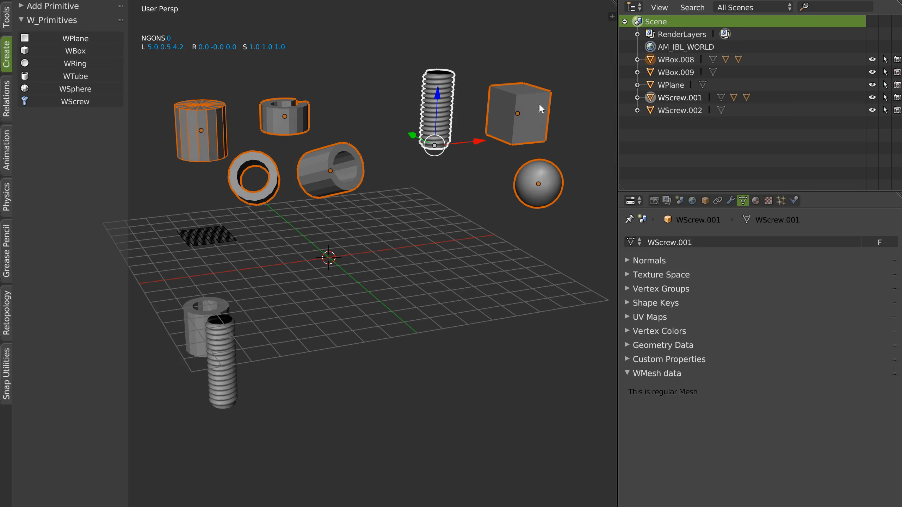
# Expand the wire-displayed tube's hierarchy in the outliner and reduce the selection to the two parent objects using the Parent/Unparent operation
pyautogui.press('g')
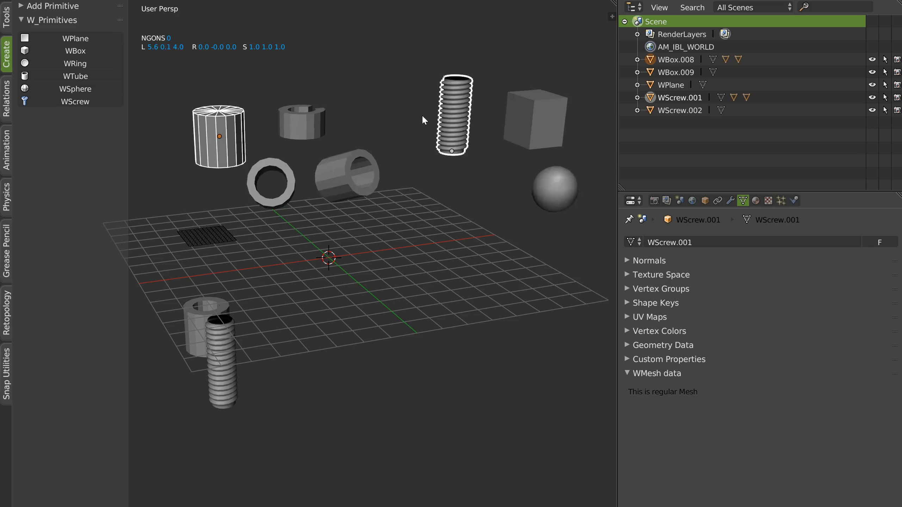
pyautogui.rightClick(421, 114)
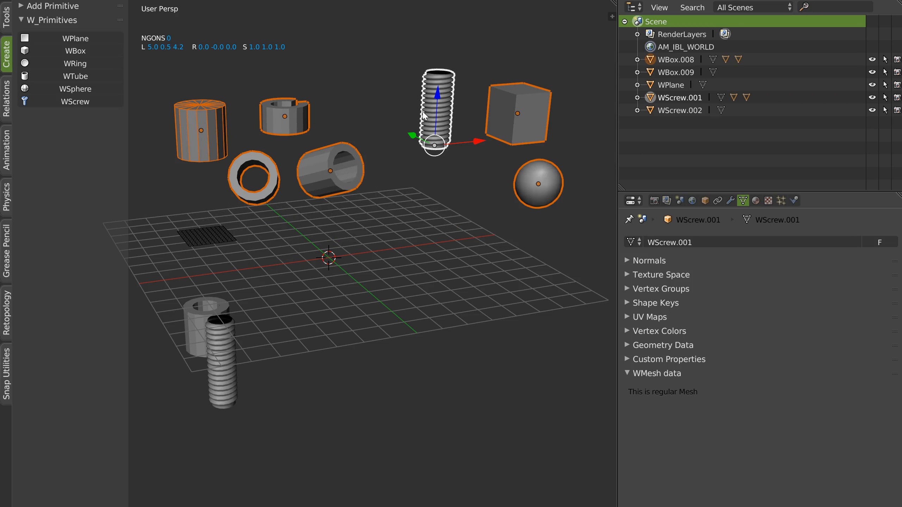
pyautogui.click(637, 59)
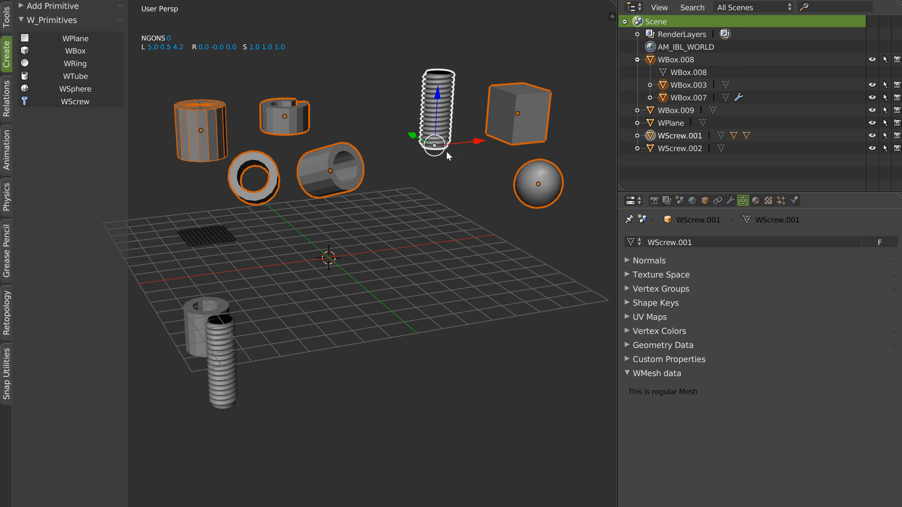
pyautogui.rightClick(412, 156)
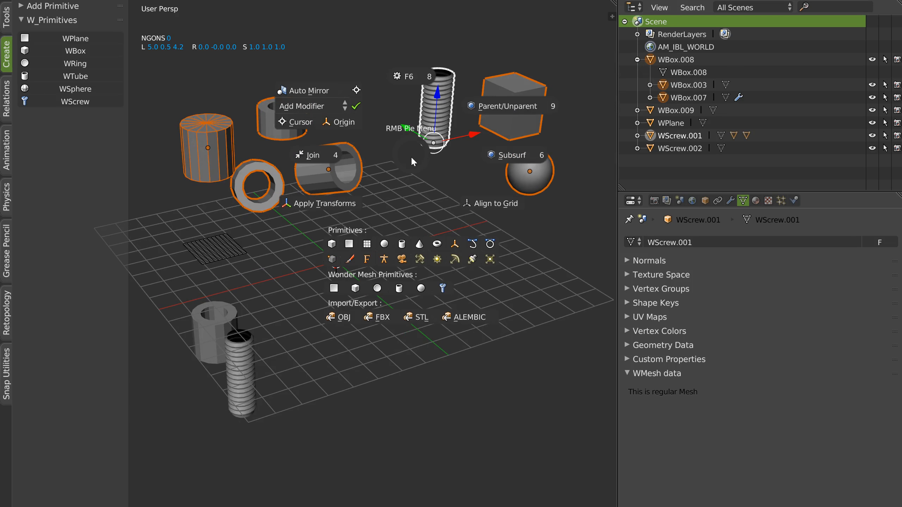
pyautogui.click(505, 106)
pyautogui.moveTo(400, 162); pyautogui.dragTo(410, 167, button='middle')
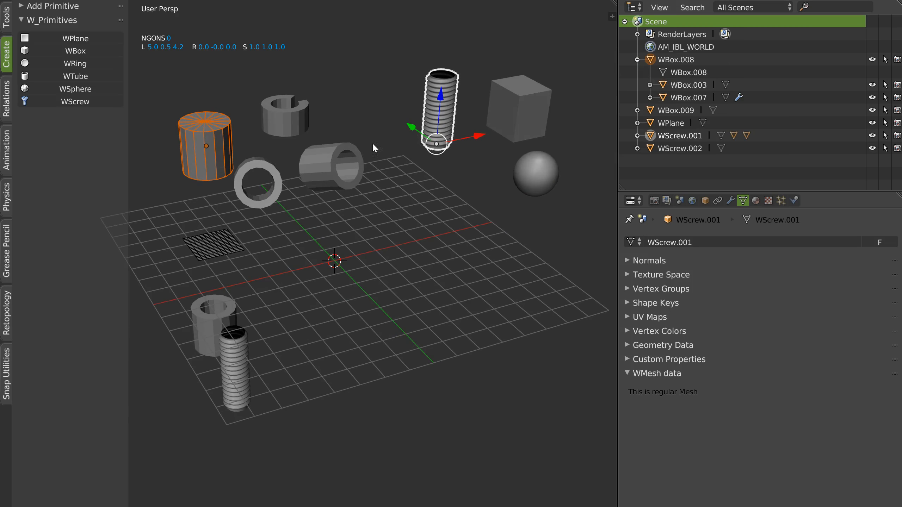
# Select the separate front tube, the mirrored tubes and the box, and switch the selection to their parents using the Parent/Unparent operation
pyautogui.click(221, 304)
pyautogui.keyDown('shift'); pyautogui.click(248, 197); pyautogui.keyUp('shift')
pyautogui.keyDown('shift'); pyautogui.click(320, 164); pyautogui.keyUp('shift')
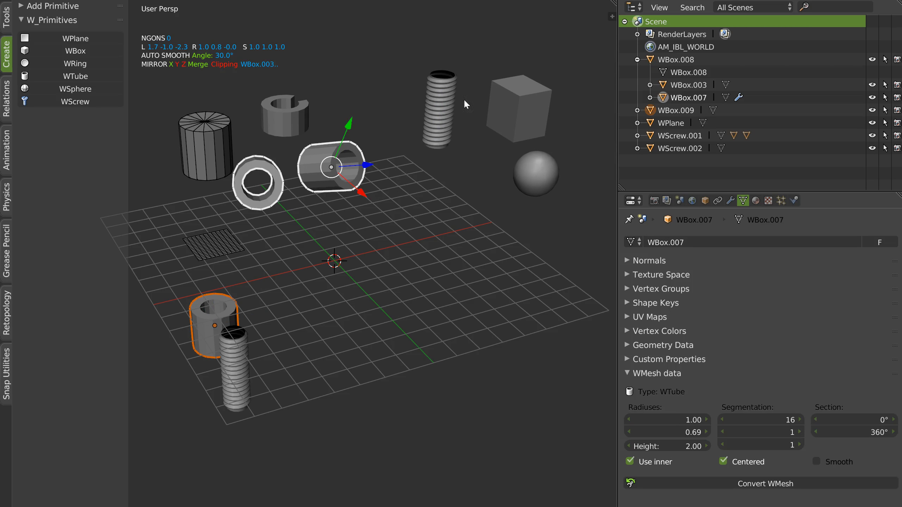
pyautogui.keyDown('shift'); pyautogui.click(515, 107); pyautogui.keyUp('shift')
pyautogui.rightClick(405, 199)
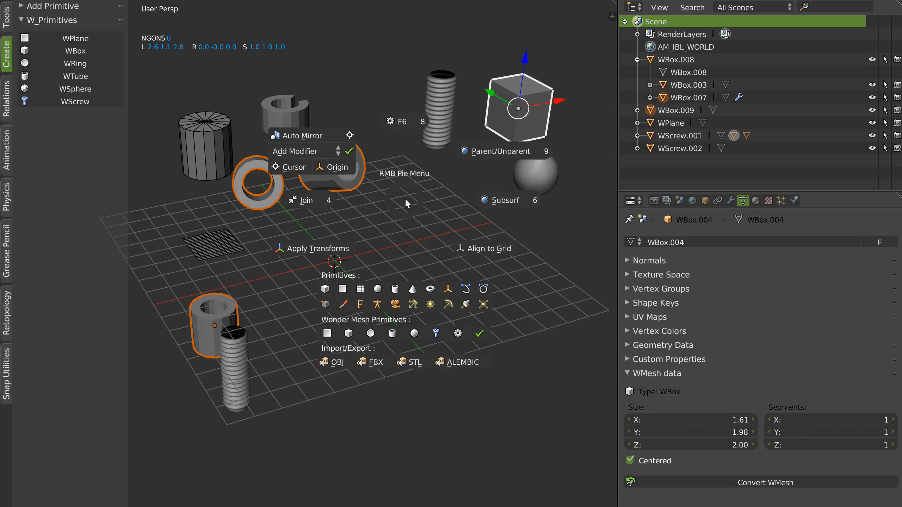
pyautogui.click(495, 152)
pyautogui.moveTo(275, 226); pyautogui.dragTo(399, 86, button='middle')
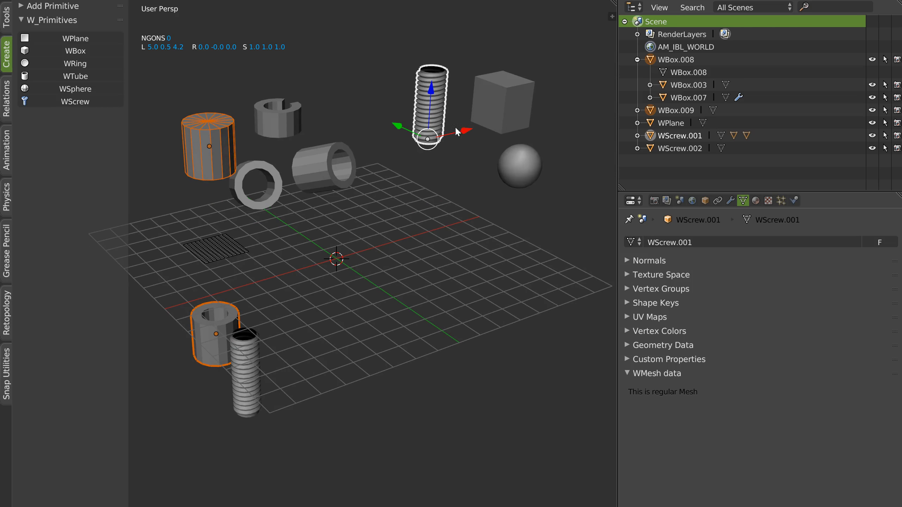
pyautogui.moveTo(373, 158); pyautogui.dragTo(388, 125, button='middle')
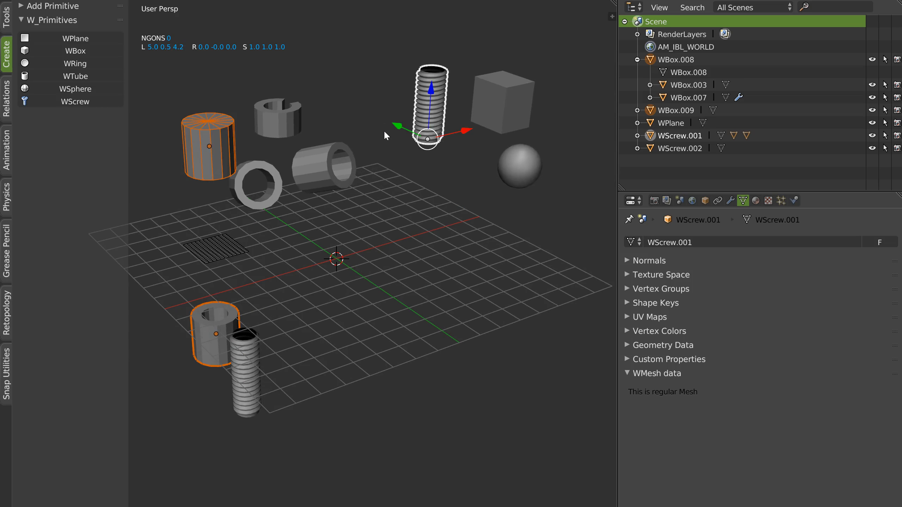
pyautogui.moveTo(232, 309); pyautogui.dragTo(274, 283, button='middle')
pyautogui.click(244, 337)
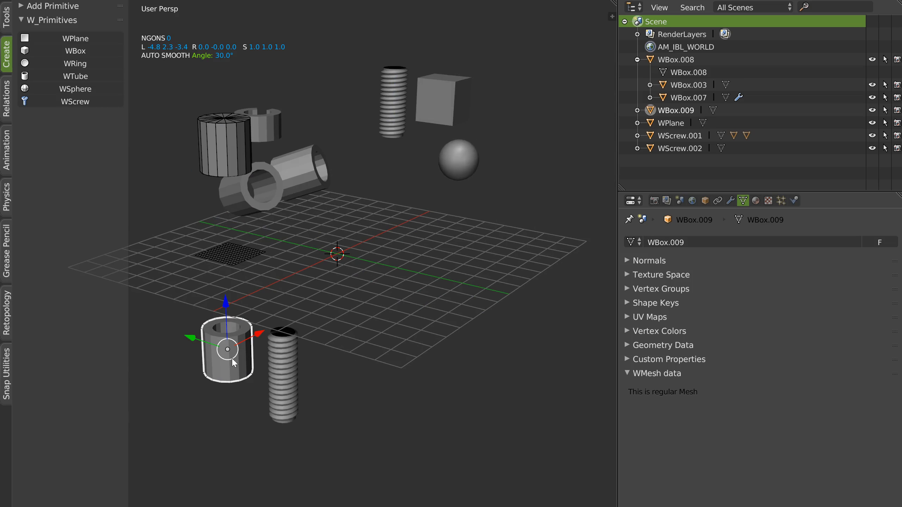
pyautogui.rightClick(236, 338)
pyautogui.press('Escape')
pyautogui.moveTo(401, 220); pyautogui.dragTo(369, 269, button='middle')
pyautogui.keyDown('shift'); pyautogui.moveTo(380, 192); pyautogui.dragTo(291, 179, button='middle'); pyautogui.keyUp('shift')
pyautogui.rightClick(335, 256)
pyautogui.press('Escape')
# Select the segmented plane, frame it up close and distort its grid with Pinch brush strokes in sculpt mode
pyautogui.click(198, 229)
pyautogui.moveTo(202, 229); pyautogui.dragTo(362, 225, button='middle')
pyautogui.scroll(2, 320, 188)
pyautogui.press('KP_Decimal')
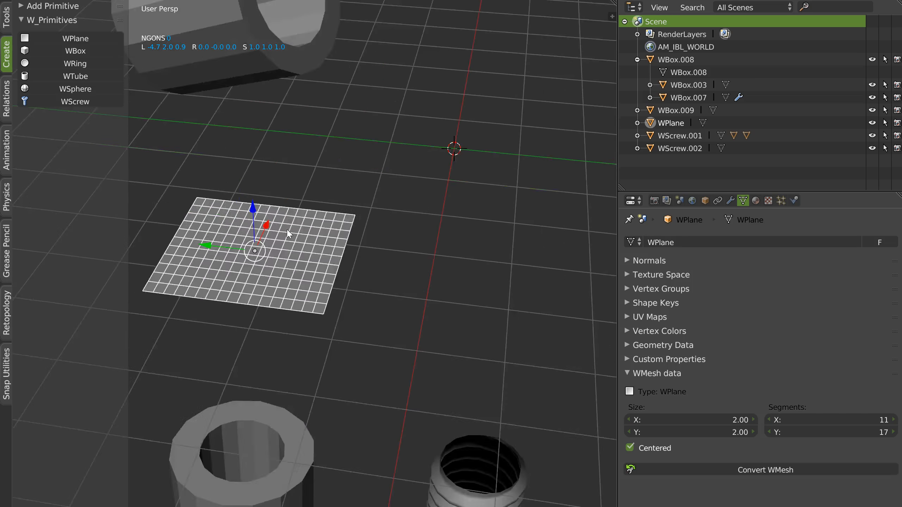
pyautogui.moveTo(284, 231); pyautogui.dragTo(344, 220, button='middle')
pyautogui.scroll(-4, 344, 220)
pyautogui.keyDown('shift'); pyautogui.moveTo(343, 263); pyautogui.dragTo(351, 196, button='middle'); pyautogui.keyUp('shift')
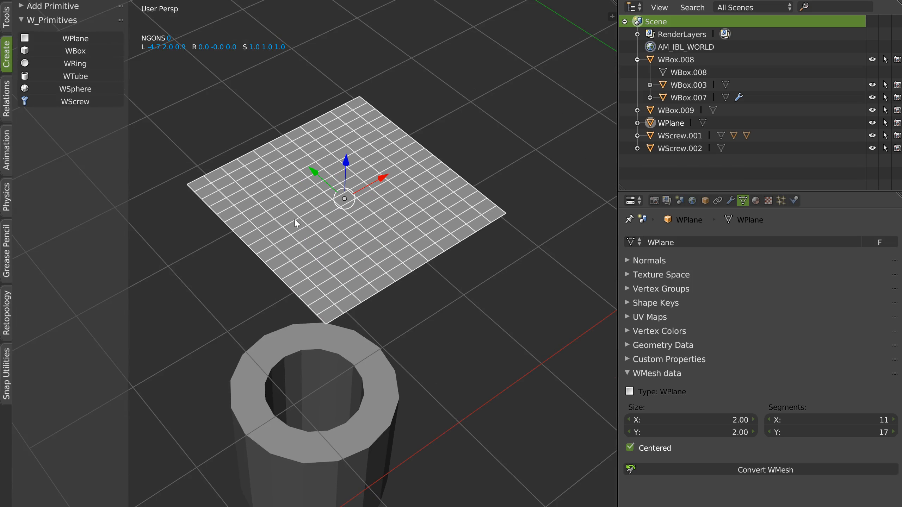
pyautogui.press('Tab')
pyautogui.moveTo(332, 168)
pyautogui.mouseDown()
pyautogui.moveTo(310, 185)
pyautogui.moveTo(344, 251)
pyautogui.moveTo(228, 215)
pyautogui.mouseUp()
pyautogui.moveTo(332, 243)
pyautogui.mouseDown(button='middle')
pyautogui.moveTo(320, 211)
pyautogui.moveTo(352, 219)
pyautogui.moveTo(333, 174)
pyautogui.mouseUp(button='middle')
pyautogui.press('Tab')
# In edit mode, apply Equalize Edges to a single edge loop and to an edge ring near one side of the plane
pyautogui.press('Tab')
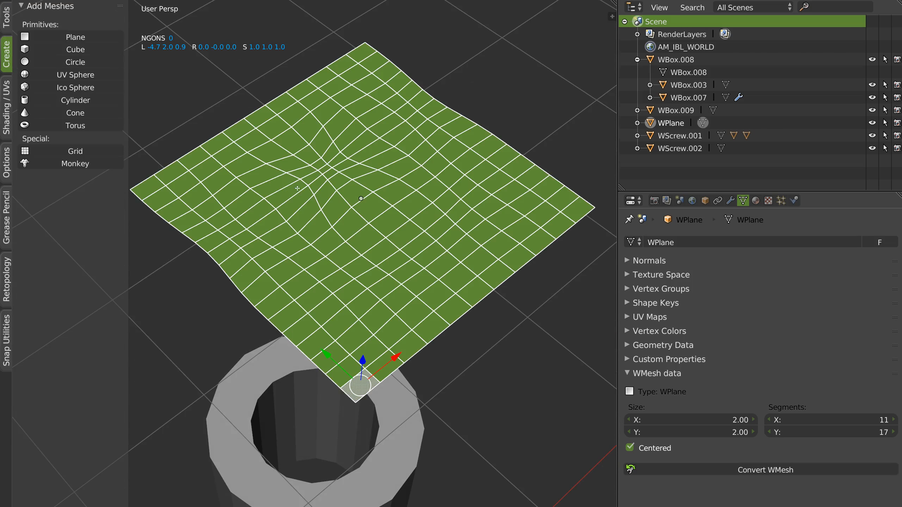
pyautogui.keyDown('alt'); pyautogui.click(280, 187); pyautogui.keyUp('alt')
pyautogui.rightClick(312, 205)
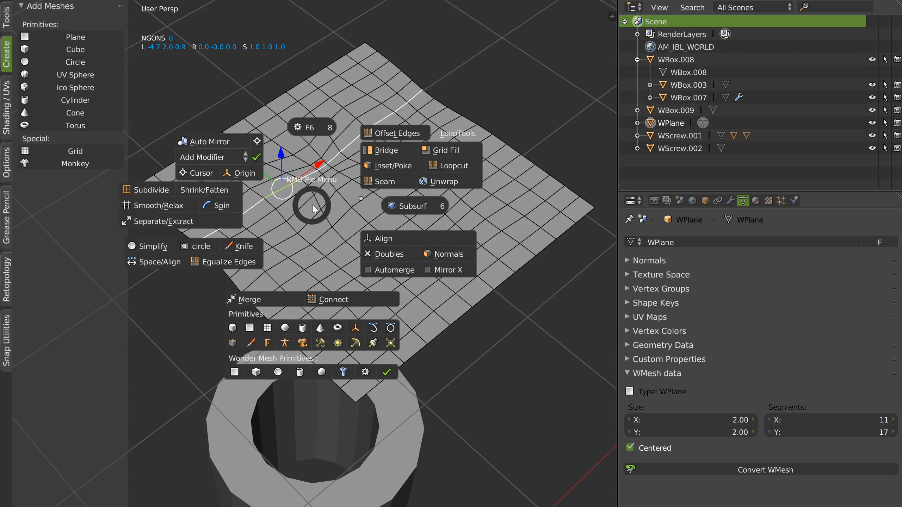
pyautogui.click(220, 263)
pyautogui.keyDown('alt'); pyautogui.click(263, 224); pyautogui.keyUp('alt')
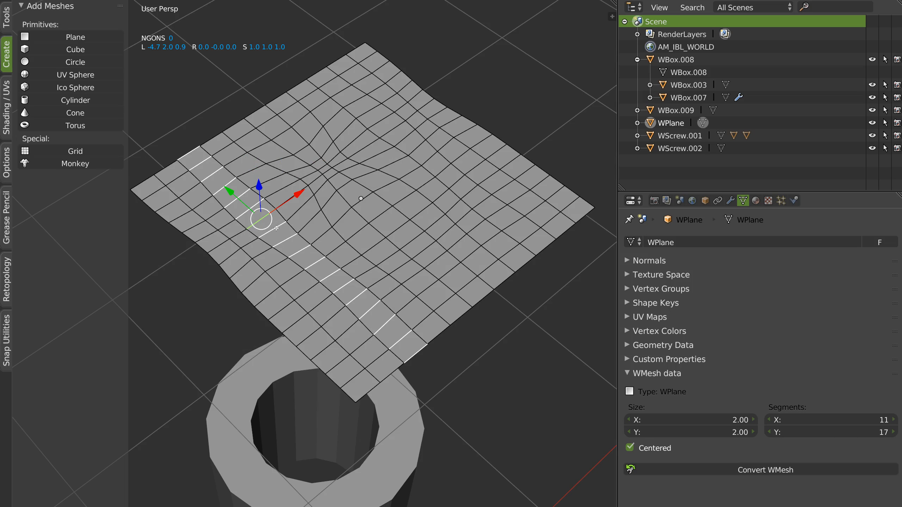
pyautogui.rightClick(277, 228)
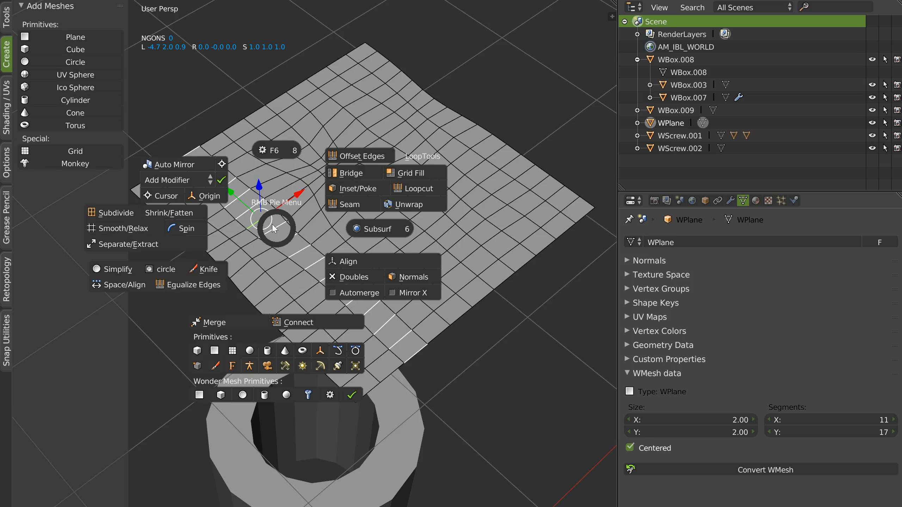
pyautogui.click(201, 285)
pyautogui.moveTo(387, 325); pyautogui.dragTo(321, 218, button='middle')
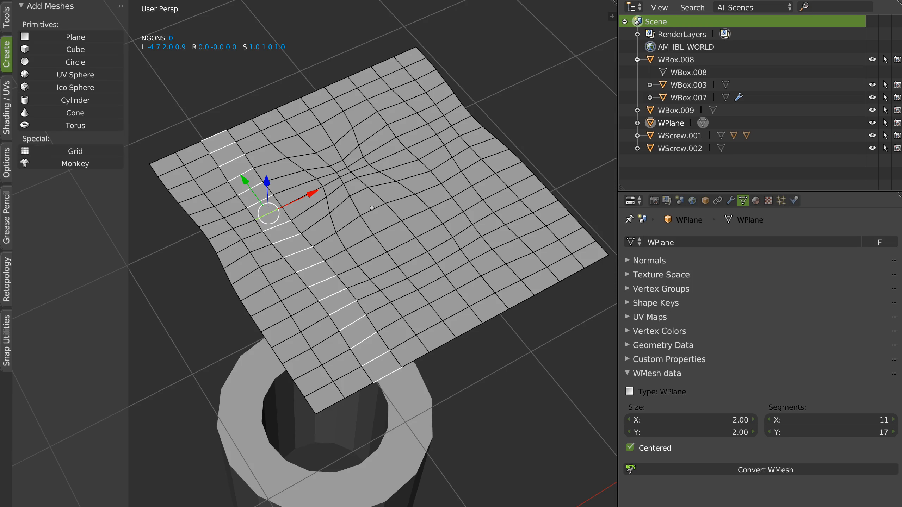
# Search the add-on preferences for "rm", expand the RMB pie menu add-on to read its list of required tools, and close the preferences
pyautogui.moveTo(0, 1); pyautogui.dragTo(291, 47)
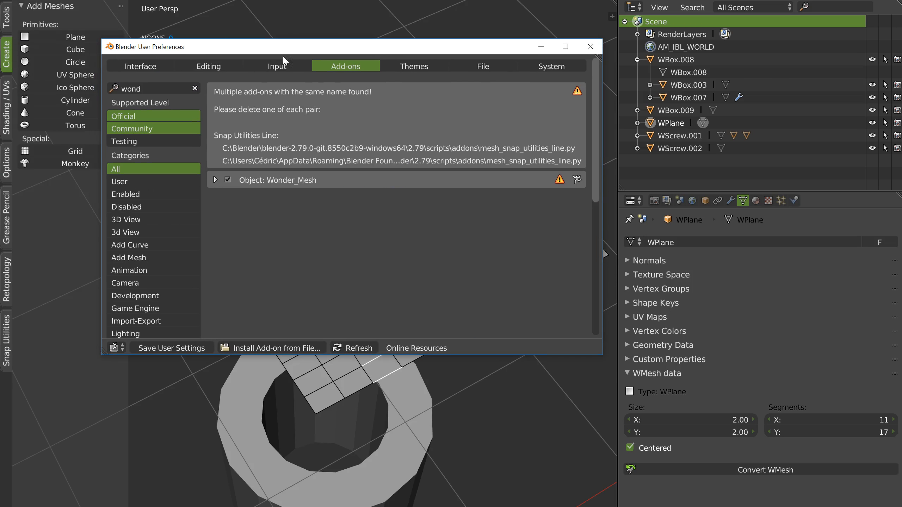
pyautogui.click(193, 88)
pyautogui.click(184, 89)
pyautogui.write('rm')
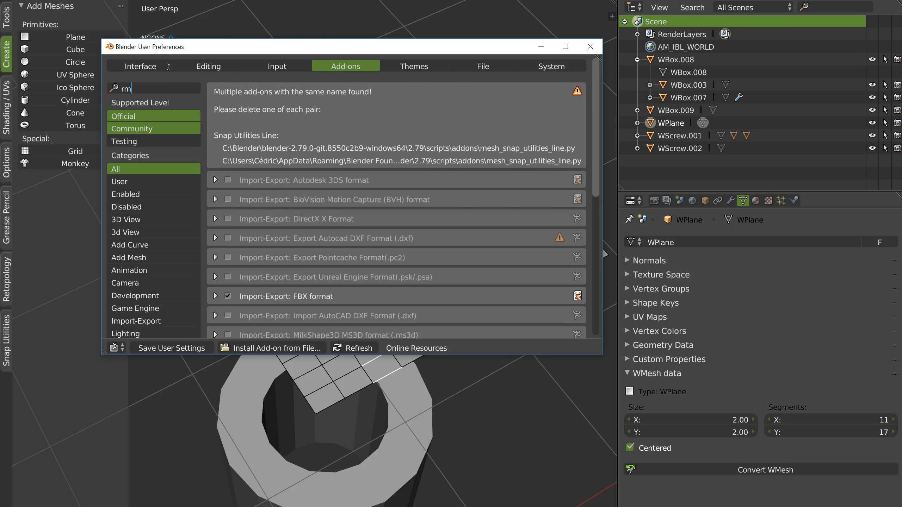
pyautogui.press('Return')
pyautogui.click(216, 177)
pyautogui.scroll(-5, 332, 89)
pyautogui.scroll(-5, 331, 89)
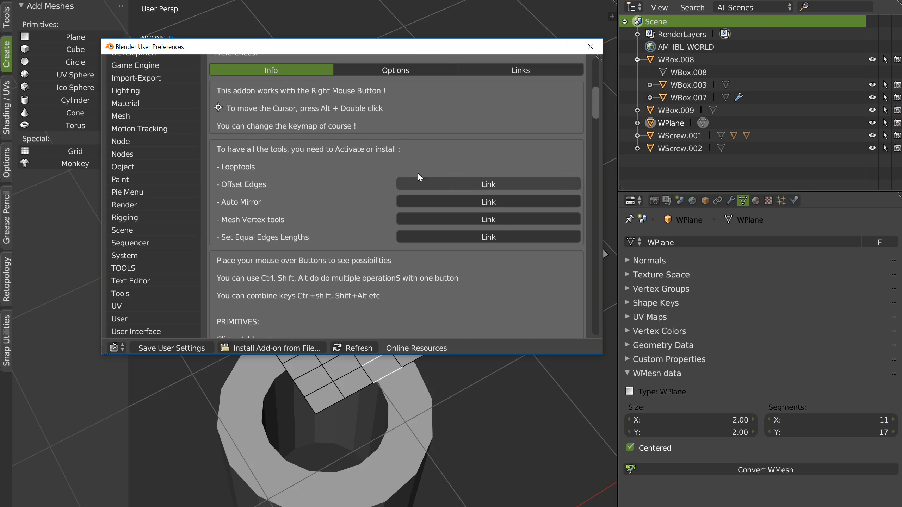
pyautogui.click(589, 47)
# Try different combinations of edge ring and edge loop selections across the distorted plane
pyautogui.moveTo(319, 182); pyautogui.dragTo(346, 192, button='middle')
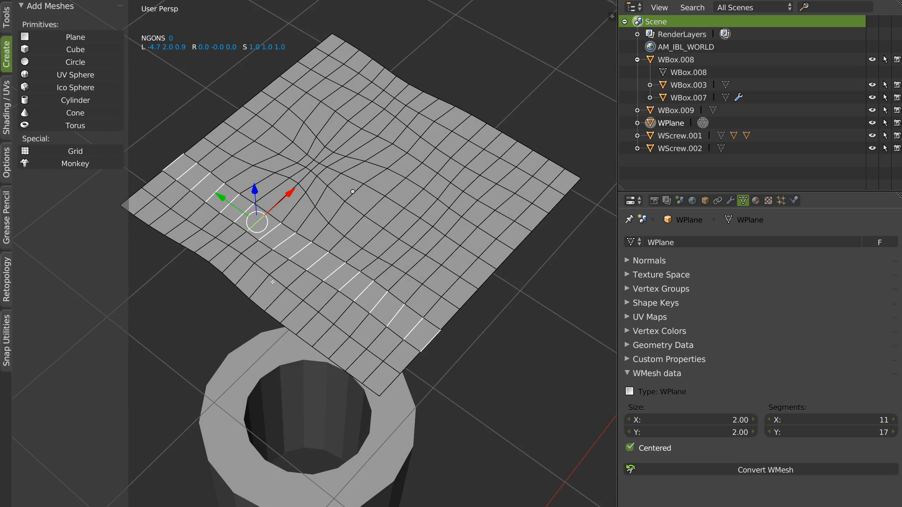
pyautogui.keyDown('ctrl'); pyautogui.keyDown('alt'); pyautogui.rightClick(280, 266); pyautogui.keyUp('alt'); pyautogui.keyUp('ctrl')
pyautogui.keyDown('ctrl'); pyautogui.keyDown('alt'); pyautogui.keyDown('shift'); pyautogui.rightClick(355, 225); pyautogui.keyUp('shift'); pyautogui.keyUp('alt'); pyautogui.keyUp('ctrl')
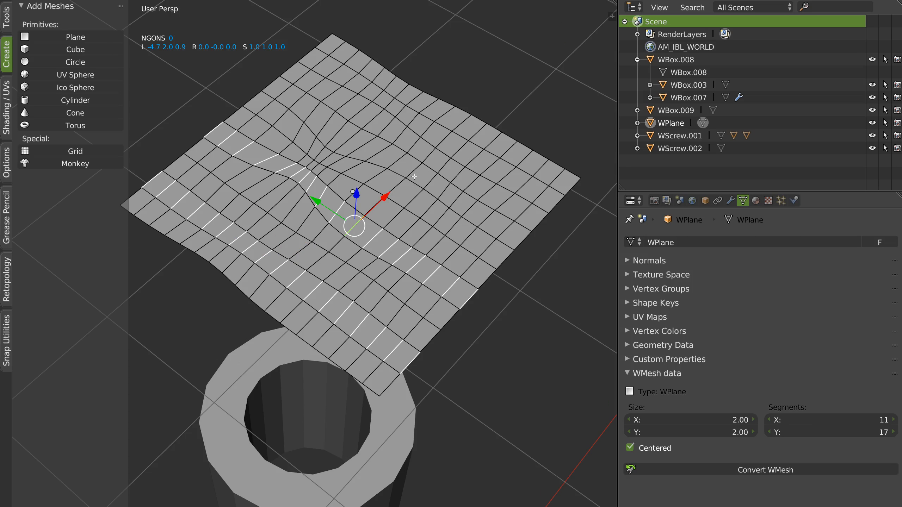
pyautogui.keyDown('ctrl'); pyautogui.keyDown('alt'); pyautogui.keyDown('shift'); pyautogui.rightClick(414, 182); pyautogui.keyUp('shift'); pyautogui.keyUp('alt'); pyautogui.keyUp('ctrl')
pyautogui.keyDown('ctrl'); pyautogui.keyDown('alt'); pyautogui.rightClick(400, 205); pyautogui.keyUp('alt'); pyautogui.keyUp('ctrl')
pyautogui.keyDown('ctrl'); pyautogui.keyDown('alt'); pyautogui.rightClick(411, 171); pyautogui.keyUp('alt'); pyautogui.keyUp('ctrl')
pyautogui.keyDown('ctrl'); pyautogui.keyDown('alt'); pyautogui.rightClick(343, 213); pyautogui.keyUp('alt'); pyautogui.keyUp('ctrl')
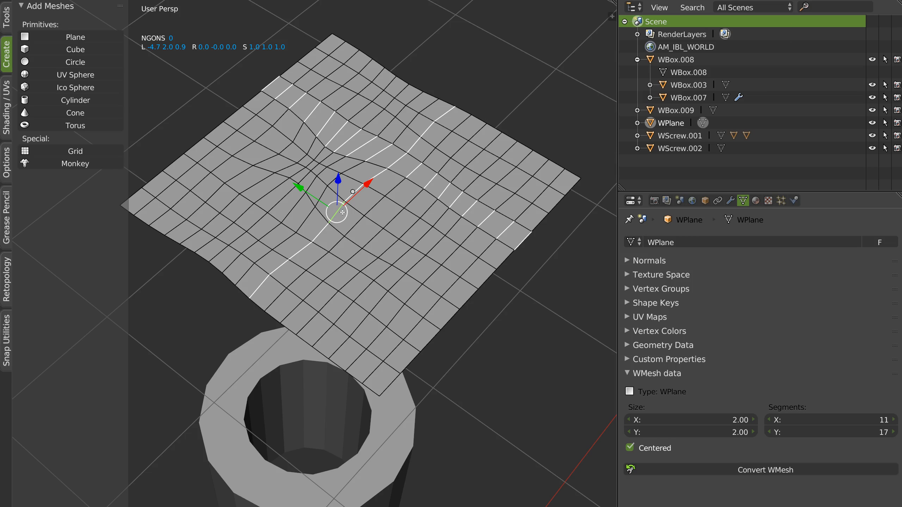
# Select two separate edge rings across the plane and apply Equalize Edges to them
pyautogui.keyDown('ctrl'); pyautogui.keyDown('alt'); pyautogui.rightClick(370, 230); pyautogui.keyUp('alt'); pyautogui.keyUp('ctrl')
pyautogui.keyDown('ctrl'); pyautogui.keyDown('alt'); pyautogui.rightClick(377, 237); pyautogui.keyUp('alt'); pyautogui.keyUp('ctrl')
pyautogui.keyDown('ctrl'); pyautogui.keyDown('alt'); pyautogui.keyDown('shift'); pyautogui.click(299, 278); pyautogui.keyUp('shift'); pyautogui.keyUp('alt'); pyautogui.keyUp('ctrl')
pyautogui.rightClick(364, 252)
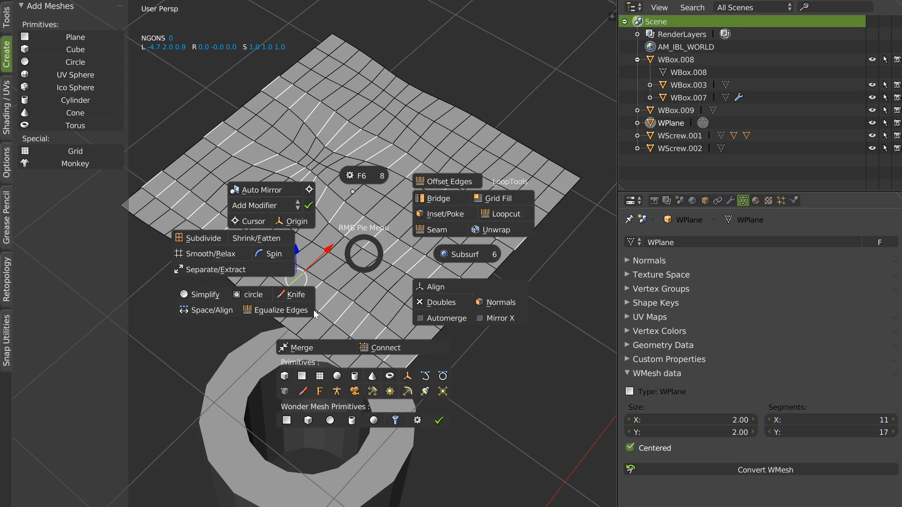
pyautogui.click(287, 311)
# Select a single edge near the middle of the plane and scale it up
pyautogui.moveTo(291, 310); pyautogui.dragTo(349, 240, button='middle')
pyautogui.click(342, 233)
pyautogui.press('s')
pyautogui.click(413, 230)
# Select the edge ring running through the widened edge and try Equalize Edges on it several times
pyautogui.keyDown('ctrl'); pyautogui.keyDown('alt'); pyautogui.click(348, 253); pyautogui.keyUp('alt'); pyautogui.keyUp('ctrl')
pyautogui.rightClick(347, 245)
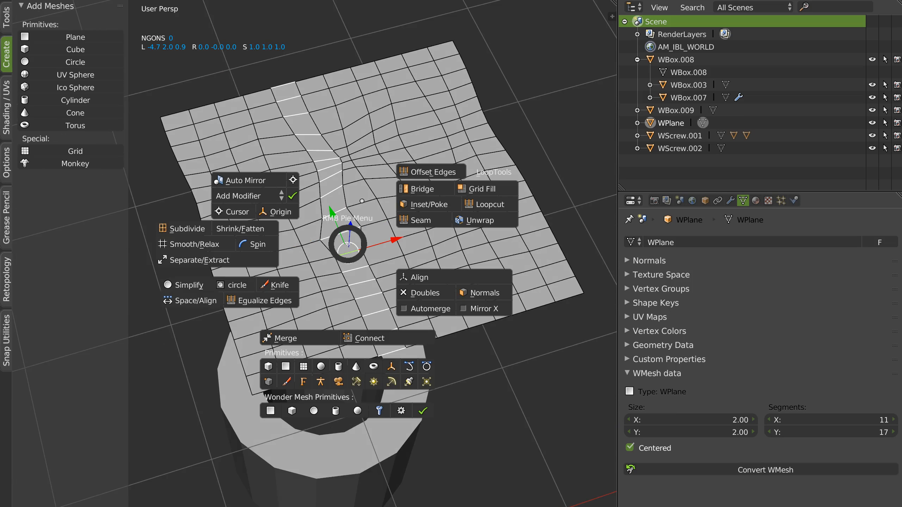
pyautogui.click(279, 301)
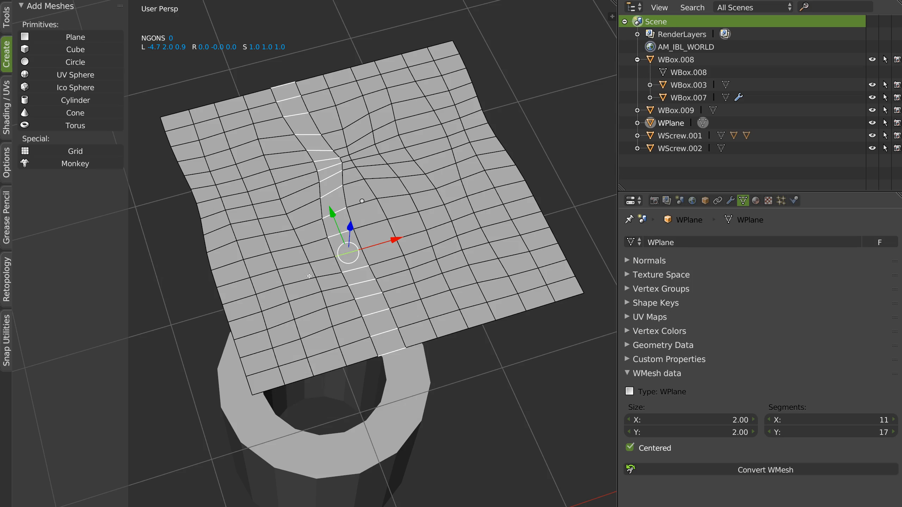
pyautogui.rightClick(335, 222)
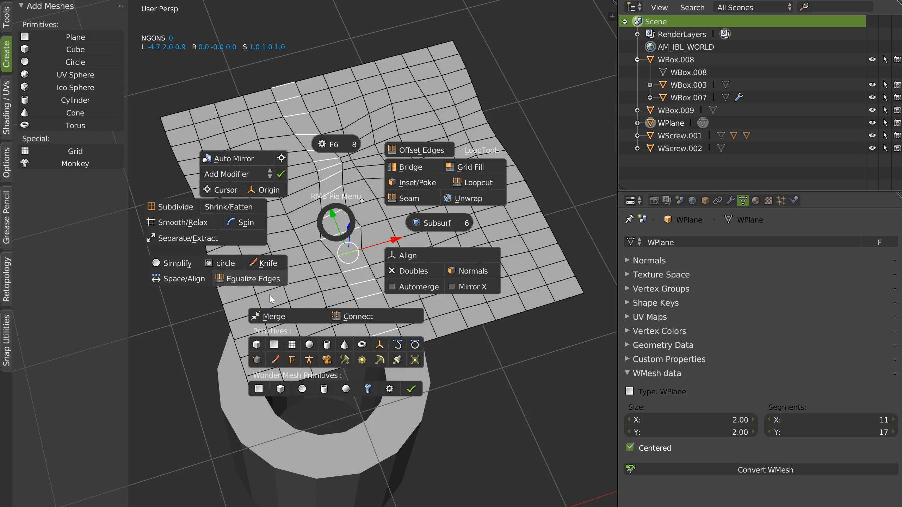
pyautogui.click(243, 281)
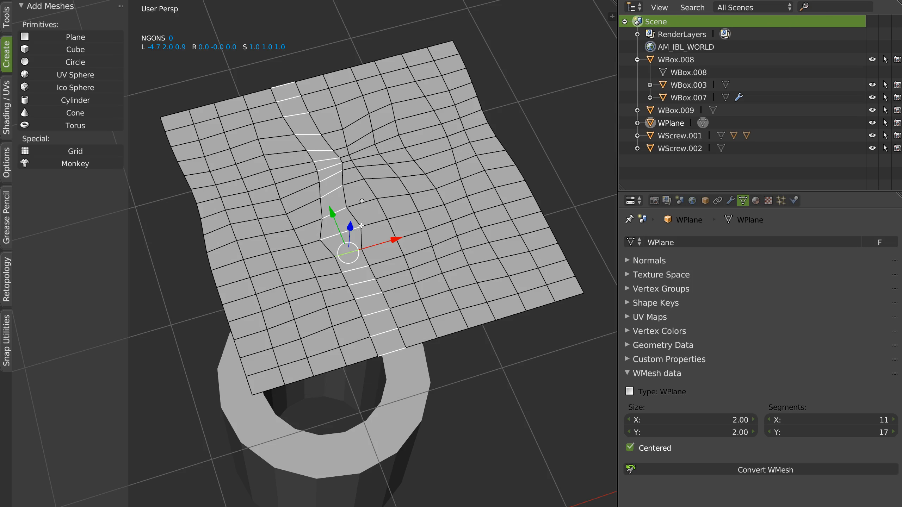
pyautogui.rightClick(334, 236)
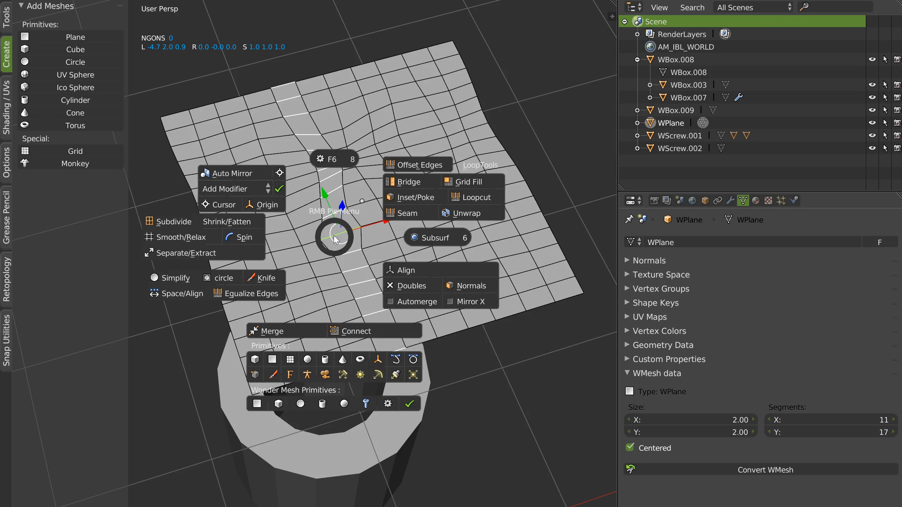
pyautogui.click(245, 298)
pyautogui.moveTo(312, 235); pyautogui.dragTo(332, 194, button='middle')
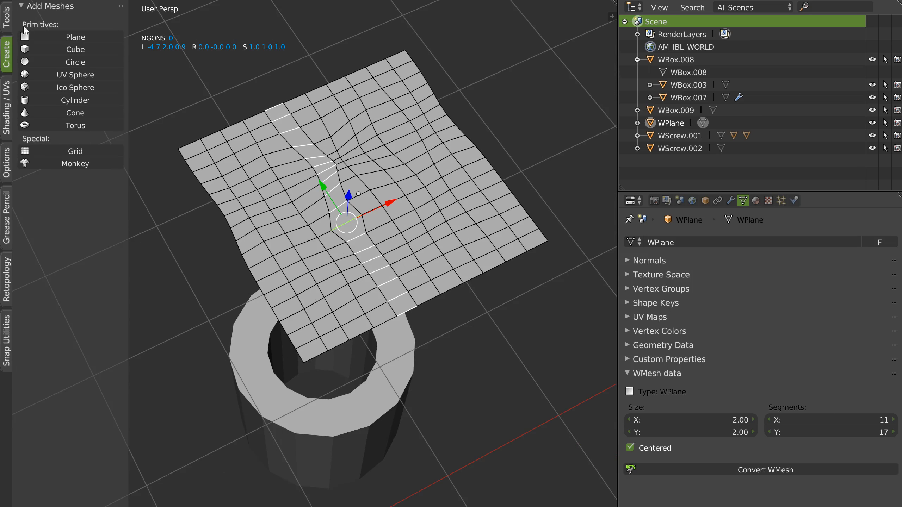
# Try the LoopTools Flatten operation on the selected edge ring
pyautogui.rightClick(321, 188)
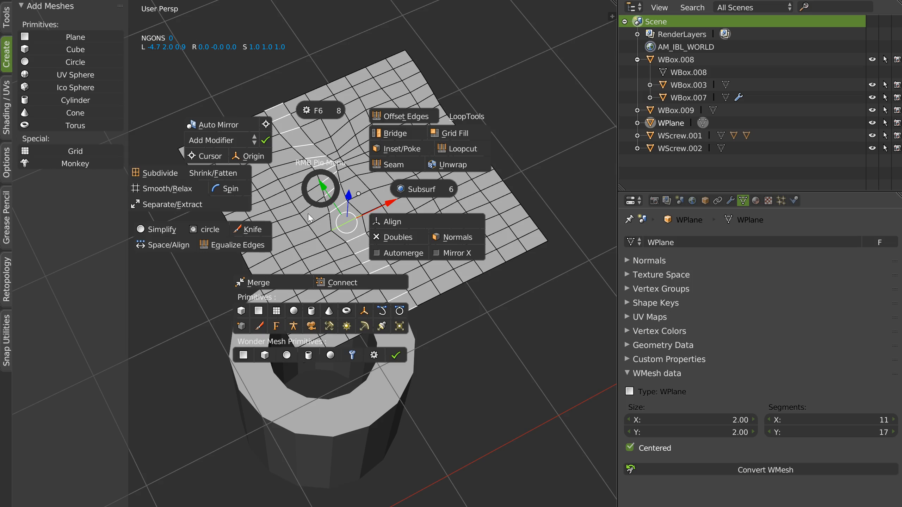
pyautogui.moveTo(474, 116)
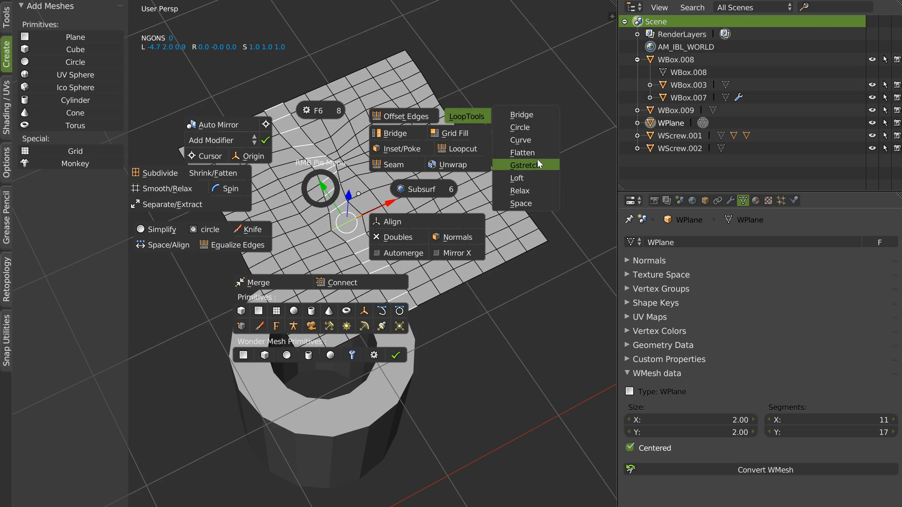
pyautogui.click(529, 153)
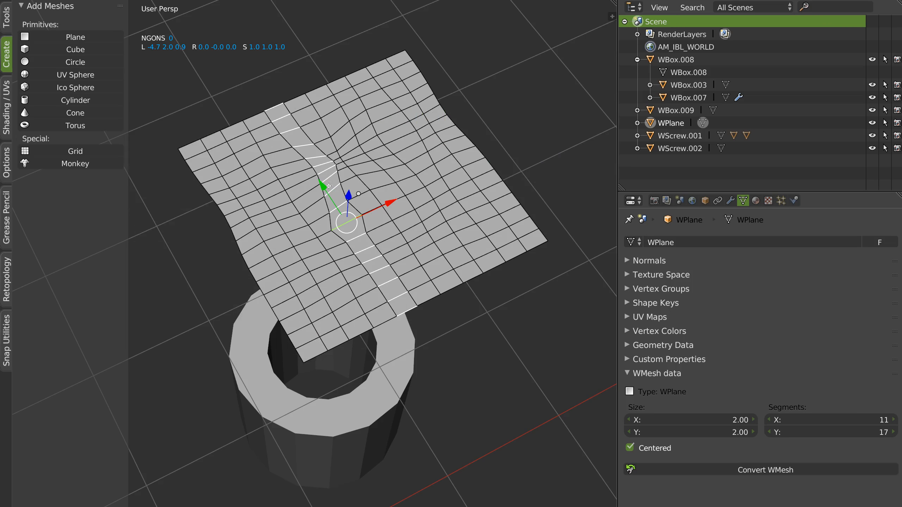
# Pull the middle of the plane up into a tall bump with the Grab brush in sculpt mode
pyautogui.press('Tab')
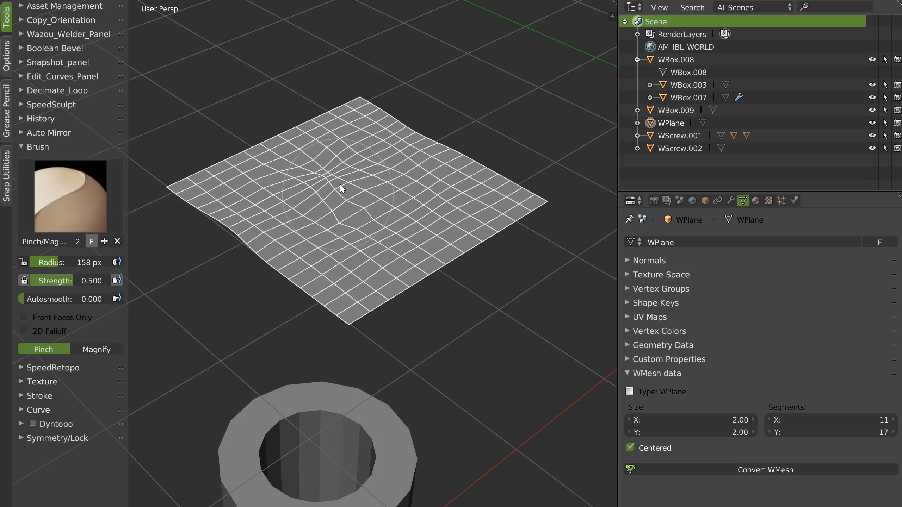
pyautogui.press('g')
pyautogui.moveTo(360, 194)
pyautogui.mouseDown()
pyautogui.moveTo(375, 126)
pyautogui.moveTo(342, 138)
pyautogui.mouseUp()
pyautogui.moveTo(342, 138); pyautogui.dragTo(315, 181, button='middle')
pyautogui.scroll(2, 315, 177)
# Select four adjacent faces near the top of the plane's bump in edit mode
pyautogui.press('Tab')
pyautogui.click(338, 103)
pyautogui.press('Tab')
pyautogui.click(370, 123)
pyautogui.click(349, 103)
pyautogui.keyDown('shift'); pyautogui.click(321, 144); pyautogui.keyUp('shift')
pyautogui.keyDown('shift'); pyautogui.click(336, 162); pyautogui.keyUp('shift')
pyautogui.keyDown('shift'); pyautogui.click(377, 138); pyautogui.keyUp('shift')
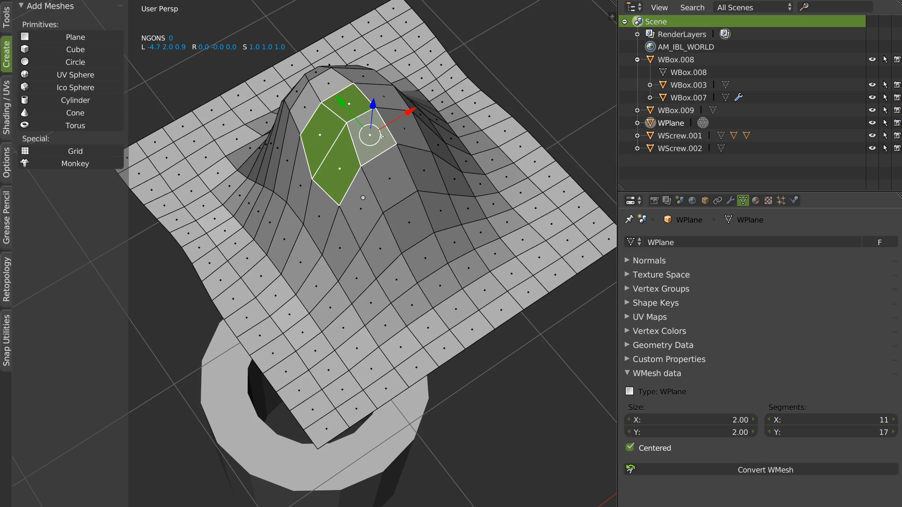
pyautogui.moveTo(363, 198); pyautogui.dragTo(365, 210, button='middle')
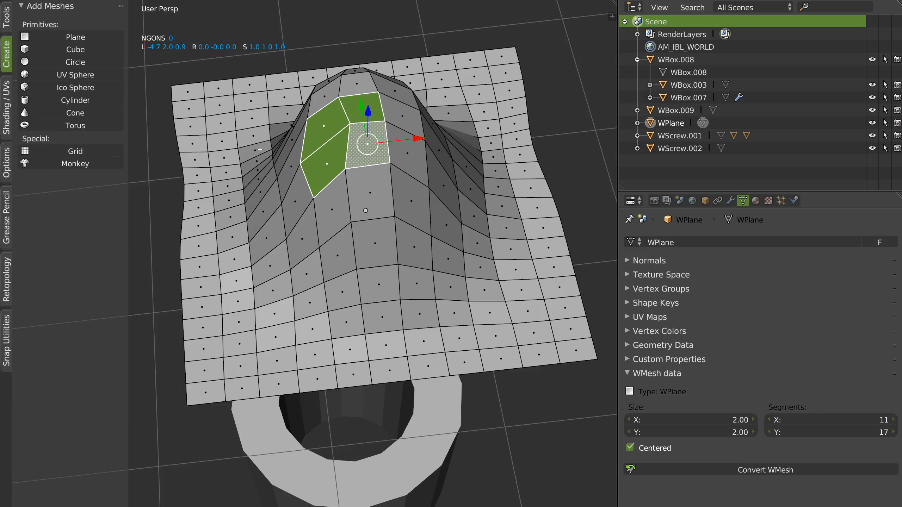
# Flatten the four selected faces with LoopTools Flatten, using View as the plane option
pyautogui.rightClick(365, 149)
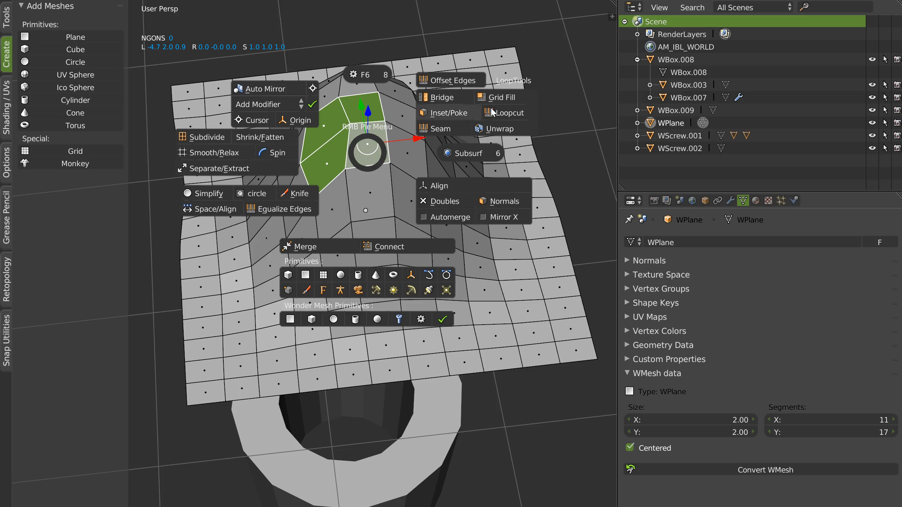
pyautogui.moveTo(513, 80)
pyautogui.click(575, 117)
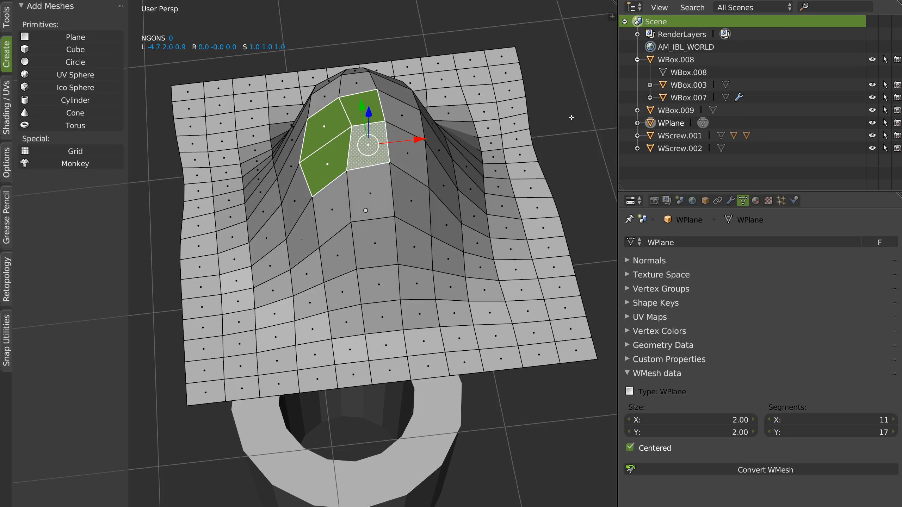
pyautogui.rightClick(356, 191)
pyautogui.click(361, 115)
pyautogui.click(447, 146)
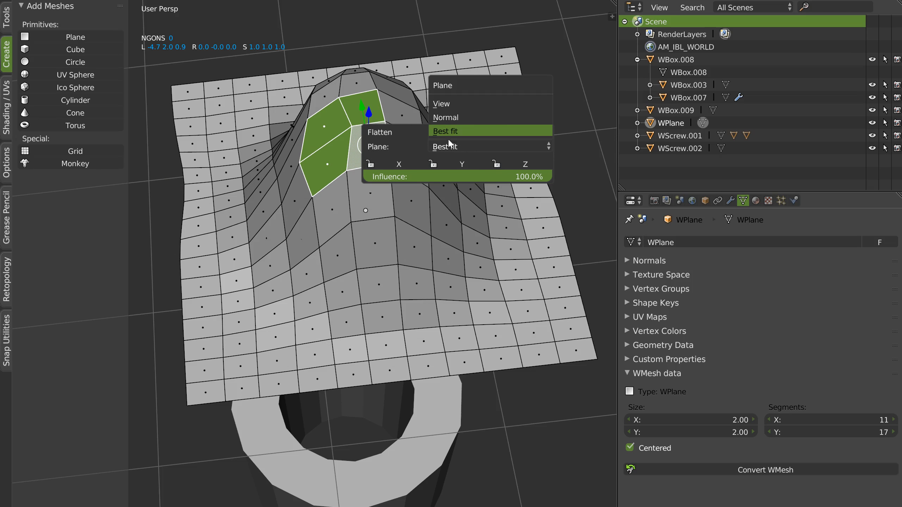
pyautogui.click(444, 104)
pyautogui.moveTo(290, 185); pyautogui.dragTo(313, 116, button='middle')
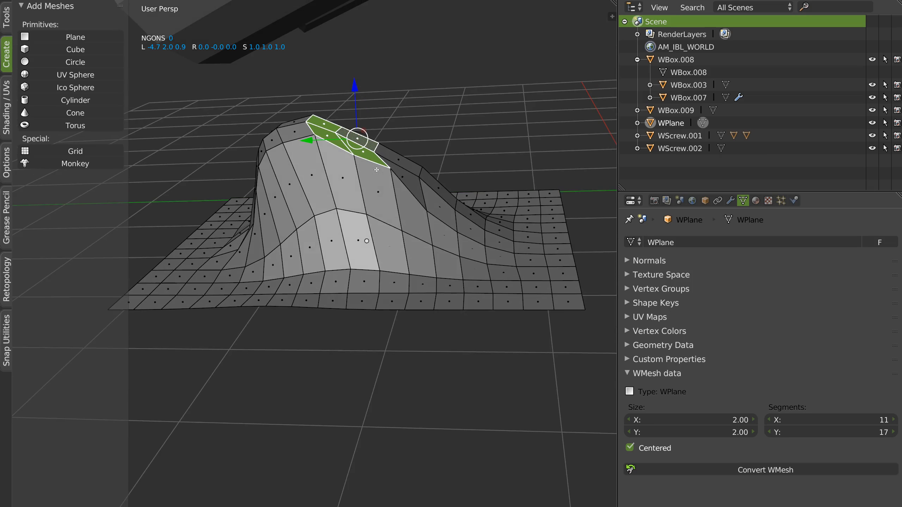
pyautogui.moveTo(411, 183); pyautogui.dragTo(352, 181, button='middle')
pyautogui.rightClick(352, 181)
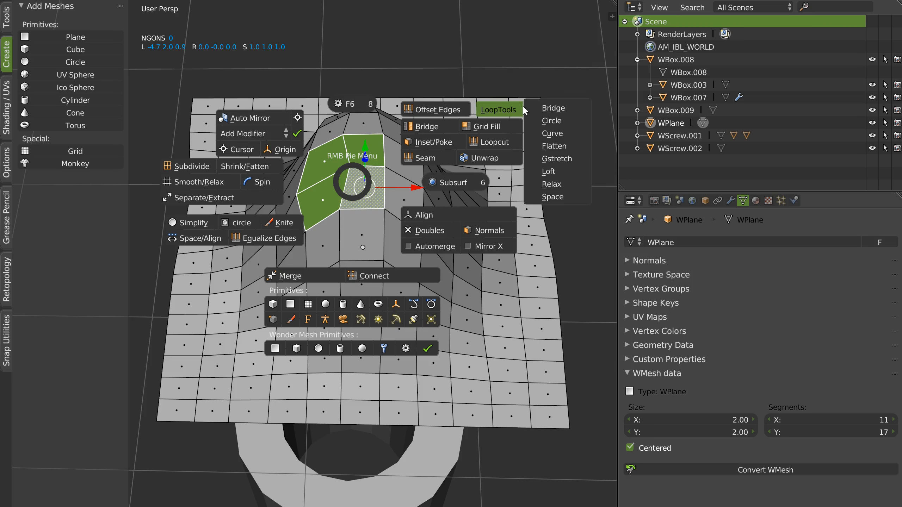
pyautogui.press('Escape')
pyautogui.moveTo(392, 77); pyautogui.dragTo(390, 151, button='middle')
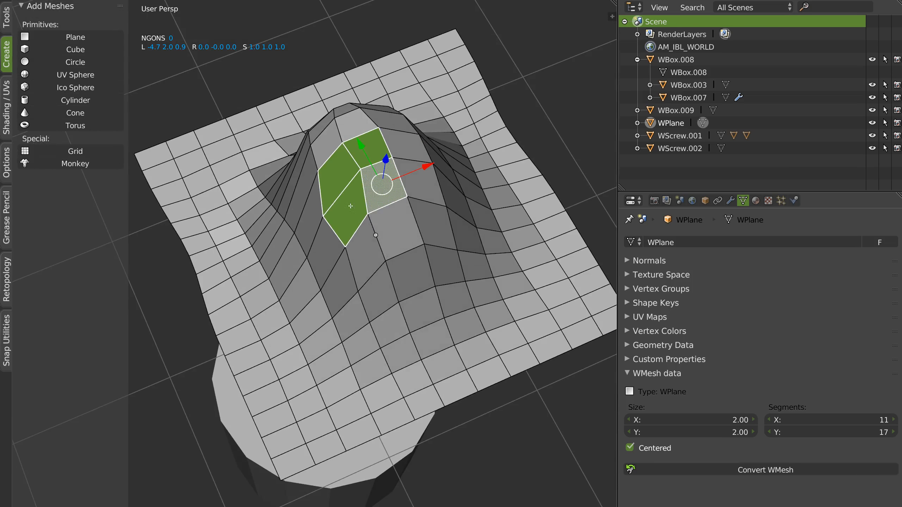
# Move the sculpted plane in object mode along the Y axis to about 5.1, away from the hollow cylinder
pyautogui.press('Tab')
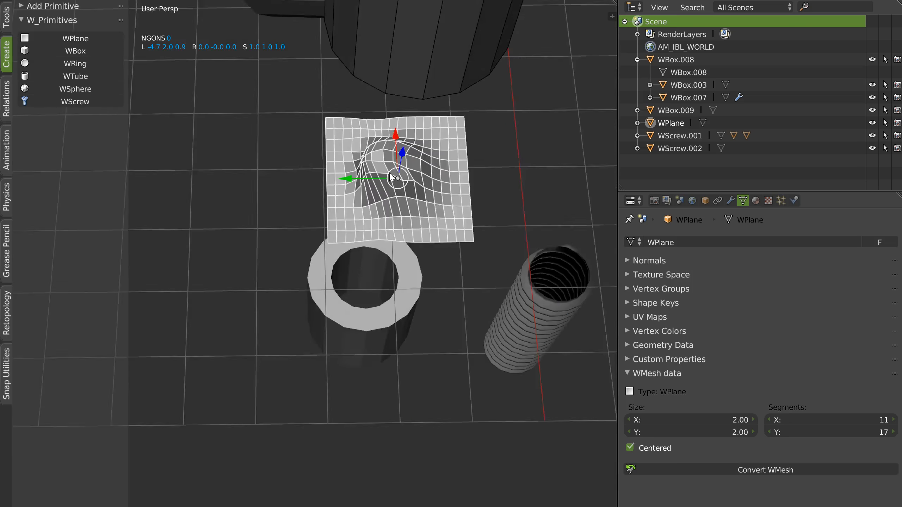
pyautogui.moveTo(390, 173); pyautogui.dragTo(416, 156, button='middle')
pyautogui.moveTo(352, 190); pyautogui.dragTo(160, 247)
pyautogui.keyDown('shift'); pyautogui.moveTo(265, 240); pyautogui.dragTo(393, 204, button='middle'); pyautogui.keyUp('shift')
pyautogui.scroll(1, 393, 178)
pyautogui.moveTo(393, 142); pyautogui.dragTo(367, 174, button='middle')
pyautogui.scroll(2, 368, 177)
# Return the plane to edit mode and expand the Copy_Orientation tools
pyautogui.press('Tab')
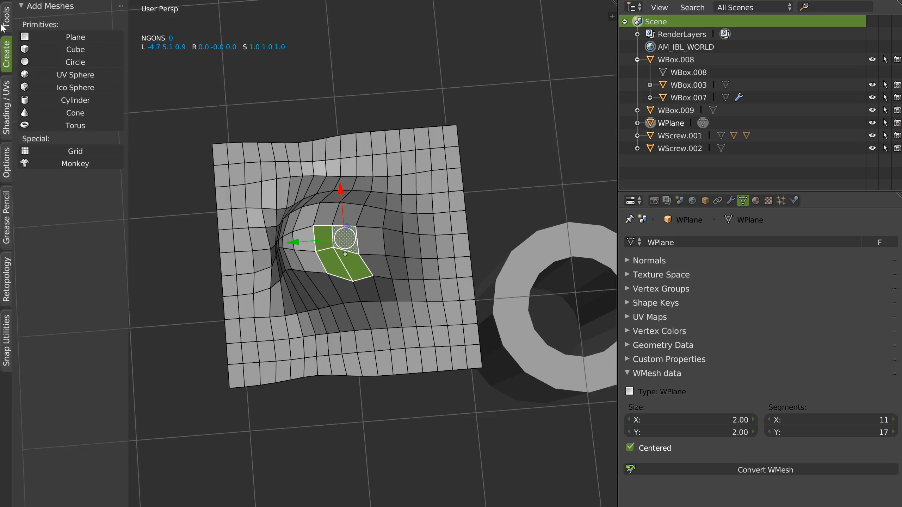
pyautogui.click(12, 16)
pyautogui.click(38, 233)
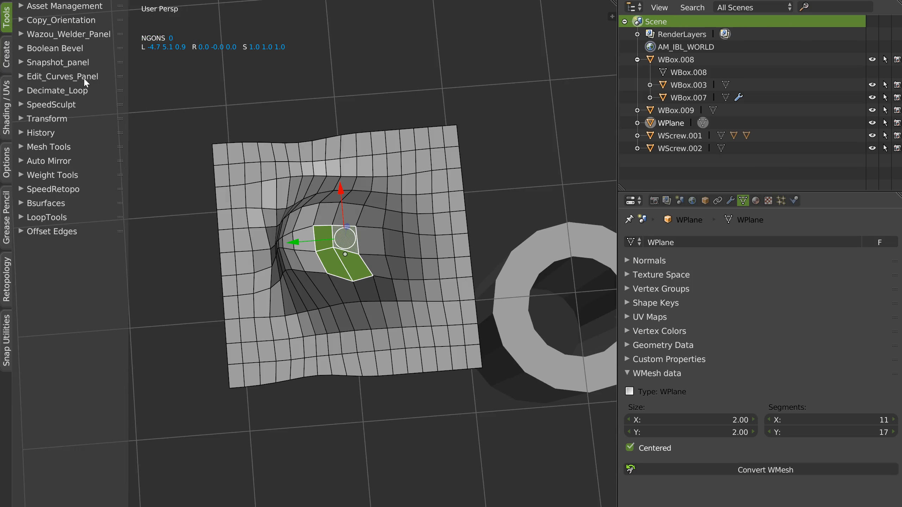
pyautogui.click(60, 20)
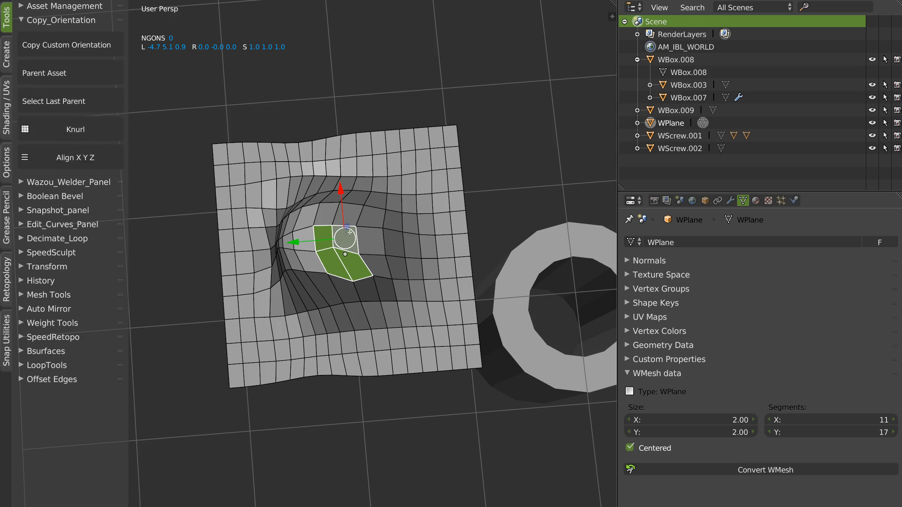
# Add four horizontal loop cuts around the outer wall of the hollow cylinder next to the threaded screw
pyautogui.moveTo(426, 281); pyautogui.dragTo(483, 197, button='middle')
pyautogui.scroll(-5, 352, 296)
pyautogui.keyDown('shift'); pyautogui.moveTo(476, 281); pyautogui.dragTo(413, 235, button='middle'); pyautogui.keyUp('shift')
pyautogui.press('Tab')
pyautogui.rightClick(382, 323)
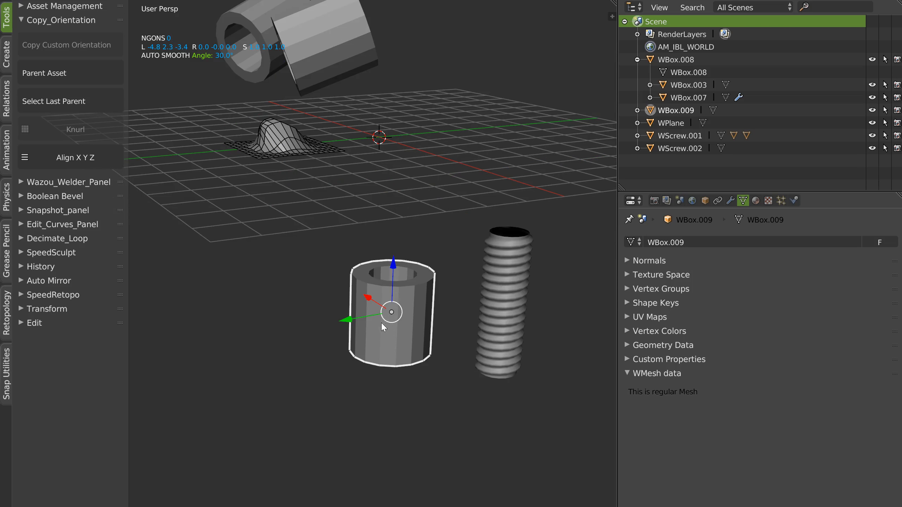
pyautogui.press('KP_Decimal')
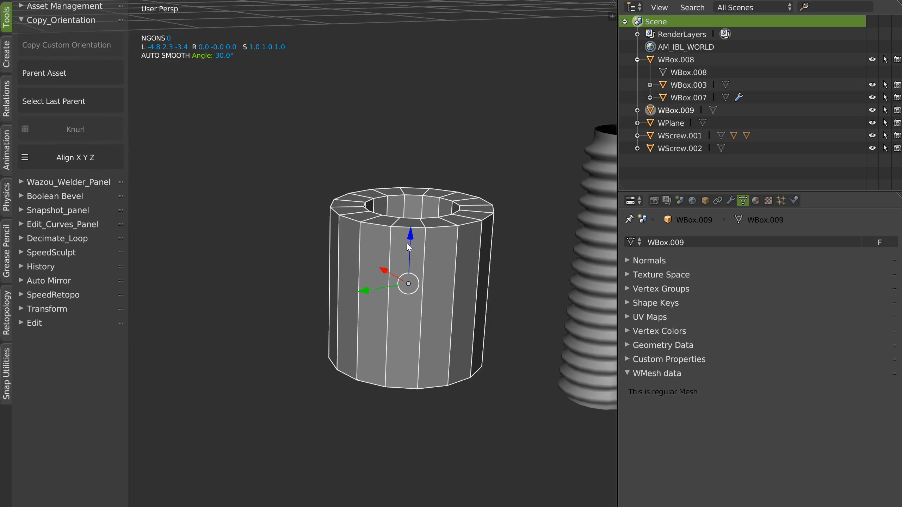
pyautogui.press('Tab')
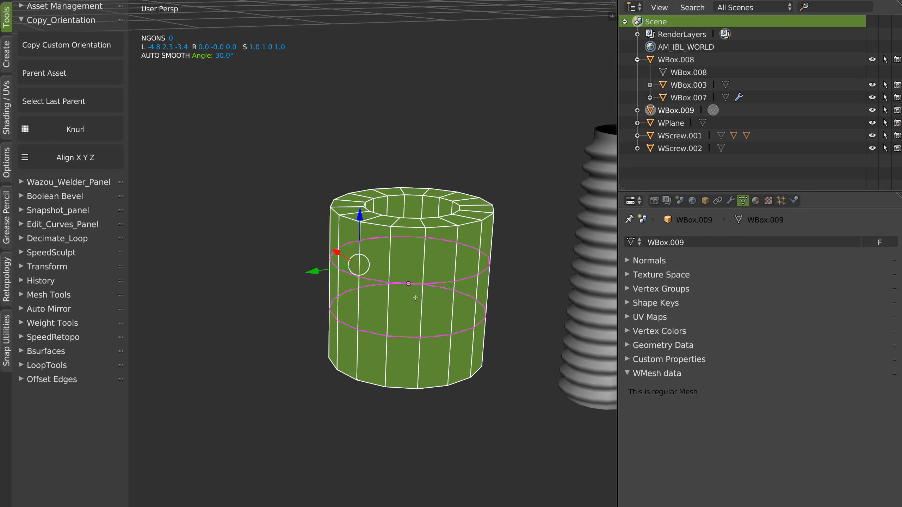
pyautogui.click(420, 296)
pyautogui.rightClick(418, 296)
pyautogui.press('Tab')
# Apply Knurl to the upper two and lower two face bands of the cylinder, leaving out the middle band, and adjust its settings
pyautogui.click(419, 271)
pyautogui.keyDown('alt'); pyautogui.rightClick(424, 253); pyautogui.keyUp('alt')
pyautogui.keyDown('alt'); pyautogui.rightClick(423, 291); pyautogui.keyUp('alt')
pyautogui.keyDown('alt'); pyautogui.keyDown('shift'); pyautogui.rightClick(423, 250); pyautogui.keyUp('shift'); pyautogui.keyUp('alt')
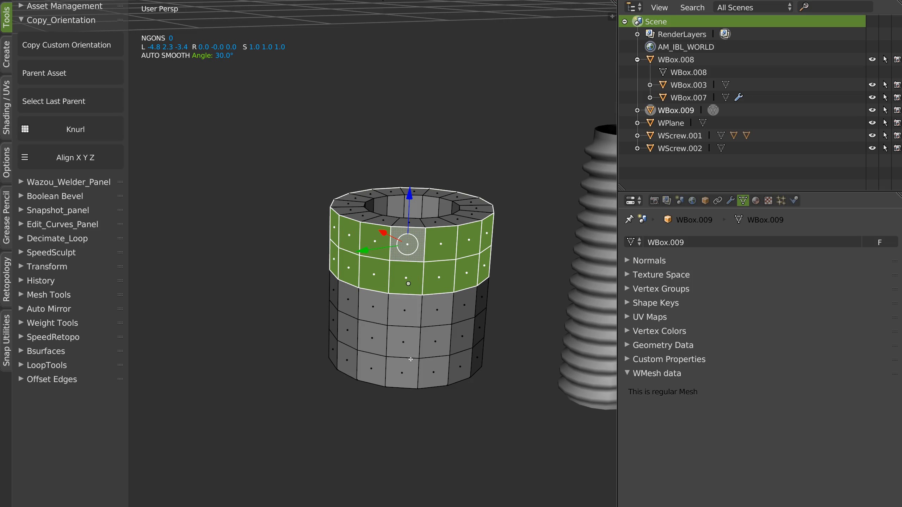
pyautogui.keyDown('alt'); pyautogui.keyDown('shift'); pyautogui.rightClick(402, 339); pyautogui.keyUp('shift'); pyautogui.keyUp('alt')
pyautogui.keyDown('alt'); pyautogui.keyDown('shift'); pyautogui.rightClick(402, 372); pyautogui.keyUp('shift'); pyautogui.keyUp('alt')
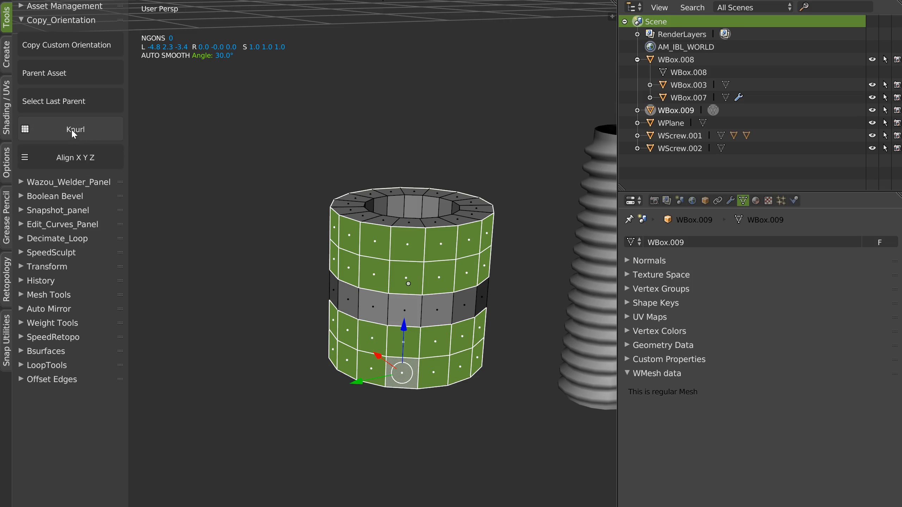
pyautogui.click(84, 127)
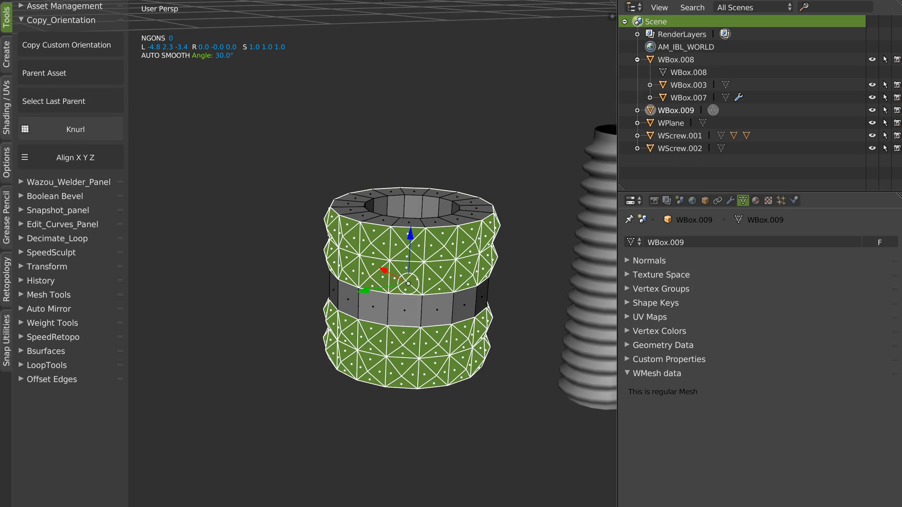
pyautogui.press('F6')
pyautogui.moveTo(534, 235)
pyautogui.mouseDown()
pyautogui.moveTo(554, 239)
pyautogui.moveTo(535, 239)
pyautogui.mouseUp()
# Parent the knurled cylinder and the threaded screw to a new empty named scsc at the selection, with Center The Object enabled
pyautogui.keyDown('shift'); pyautogui.moveTo(285, 322); pyautogui.dragTo(253, 345, button='middle'); pyautogui.keyUp('shift')
pyautogui.scroll(-4, 248, 312)
pyautogui.keyDown('shift'); pyautogui.moveTo(249, 306); pyautogui.dragTo(348, 293, button='middle'); pyautogui.keyUp('shift')
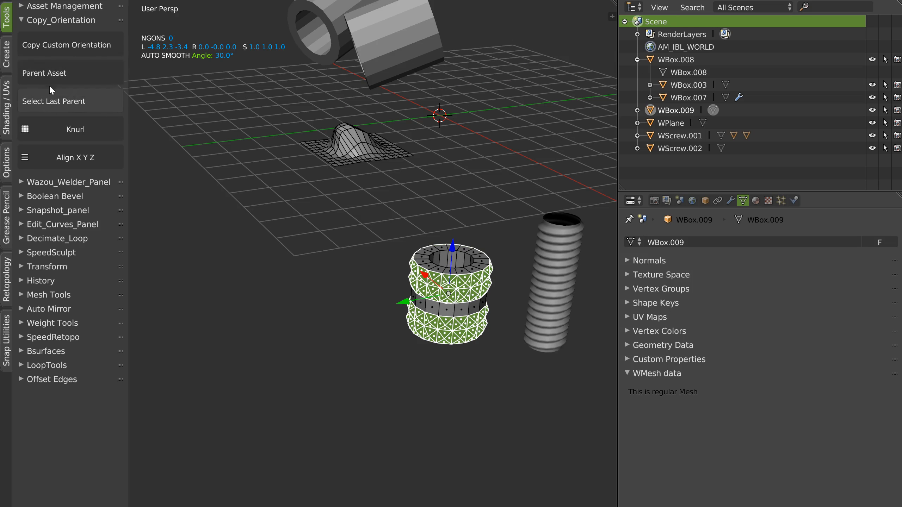
pyautogui.keyDown('shift'); pyautogui.moveTo(387, 134); pyautogui.dragTo(387, 173, button='middle'); pyautogui.keyUp('shift')
pyautogui.click(69, 101)
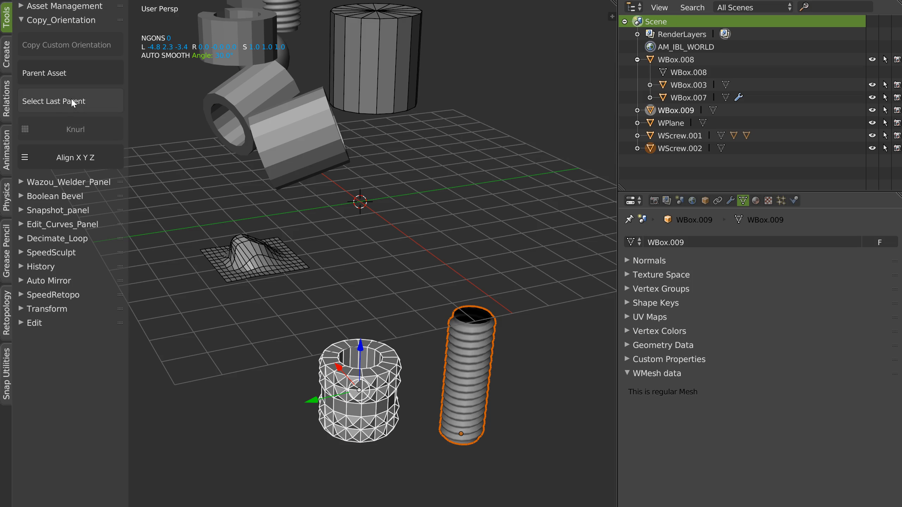
pyautogui.click(54, 74)
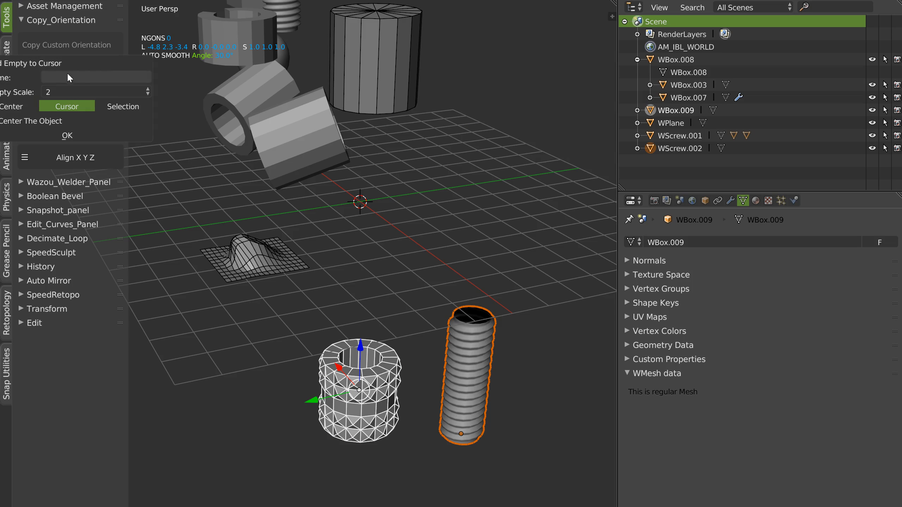
pyautogui.moveTo(19, 92); pyautogui.dragTo(170, 104)
pyautogui.click(226, 90)
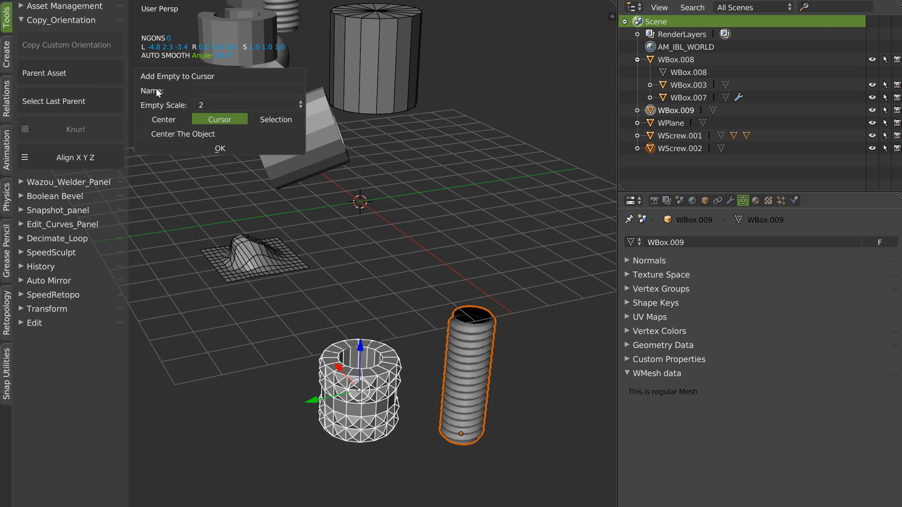
pyautogui.write('scsc')
pyautogui.click(142, 133)
pyautogui.click(275, 119)
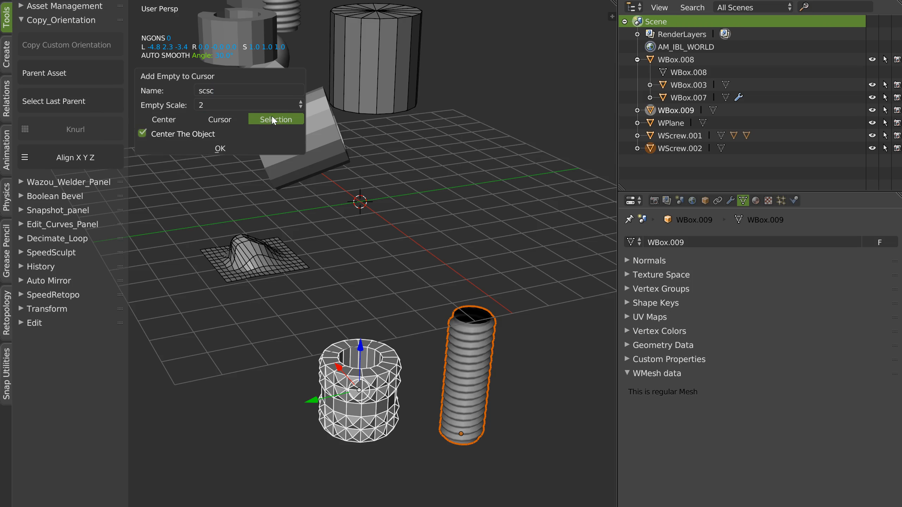
pyautogui.click(228, 147)
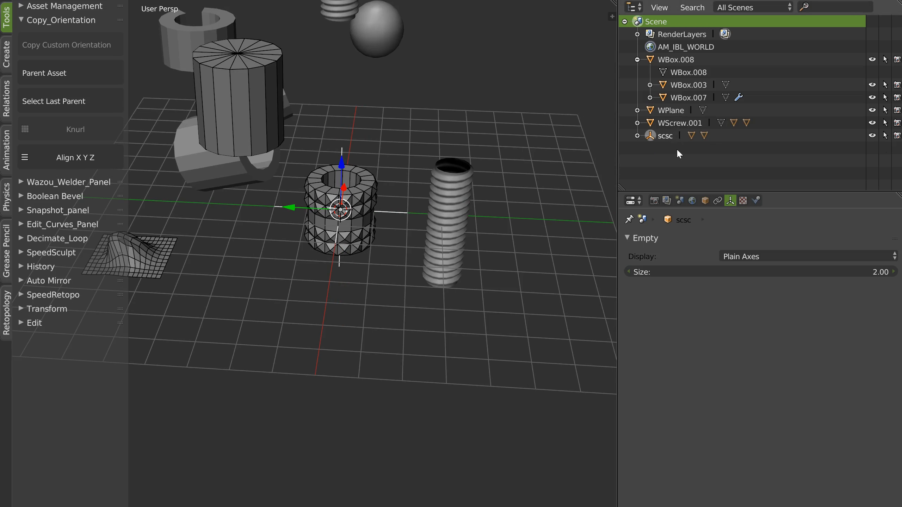
# Try moving the scsc empty together with its child objects
pyautogui.press('g')
pyautogui.rightClick(460, 170)
pyautogui.scroll(-3, 406, 194)
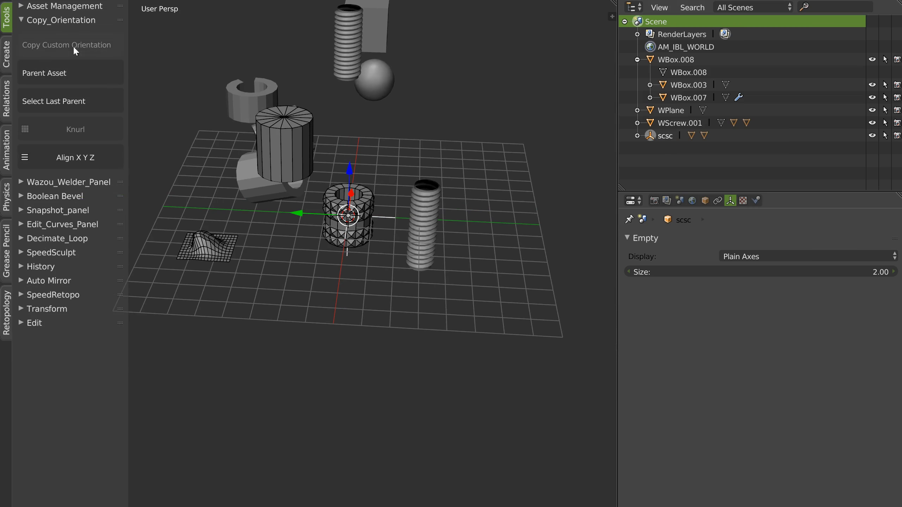
pyautogui.moveTo(245, 171); pyautogui.dragTo(269, 183, button='middle')
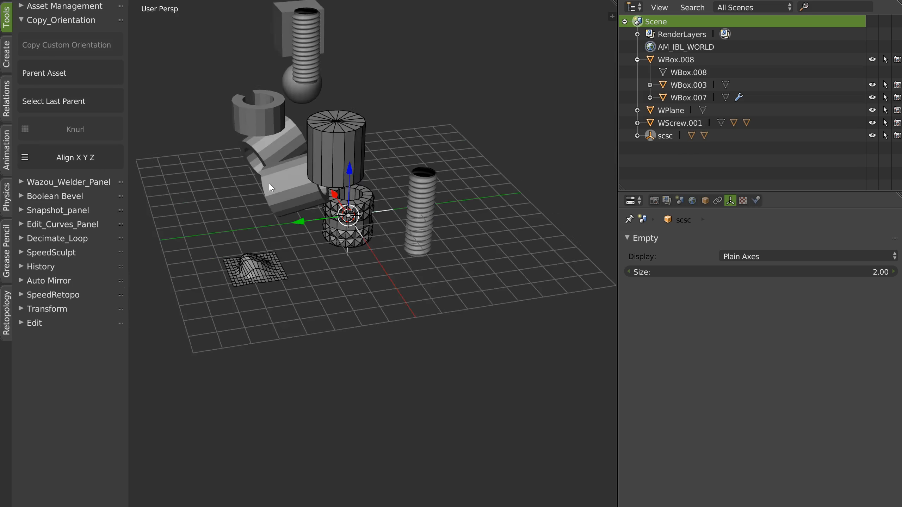
# Select the sculpted plane and enter edit mode on it
pyautogui.keyDown('shift'); pyautogui.moveTo(220, 301); pyautogui.dragTo(247, 247, button='middle'); pyautogui.keyUp('shift')
pyautogui.scroll(5, 249, 248)
pyautogui.rightClick(347, 129)
pyautogui.moveTo(350, 96); pyautogui.dragTo(315, 240, button='middle')
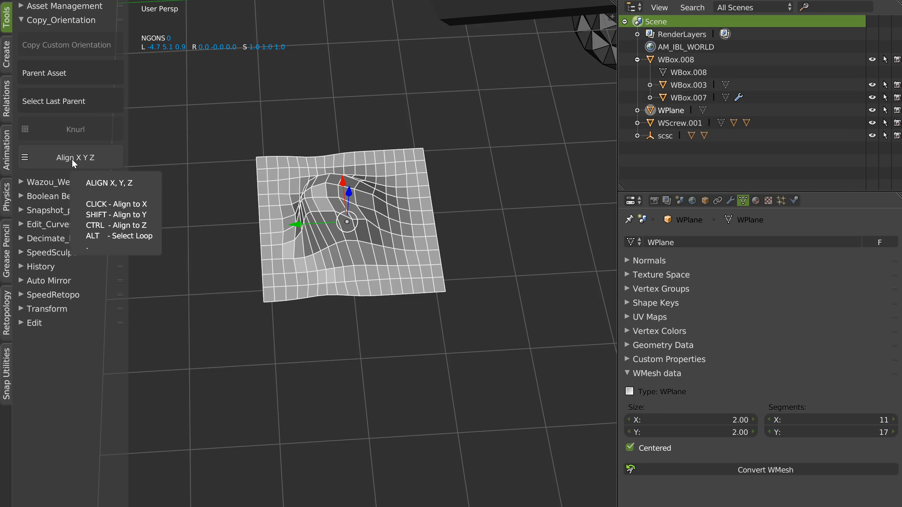
pyautogui.press('Tab')
pyautogui.scroll(3, 271, 169)
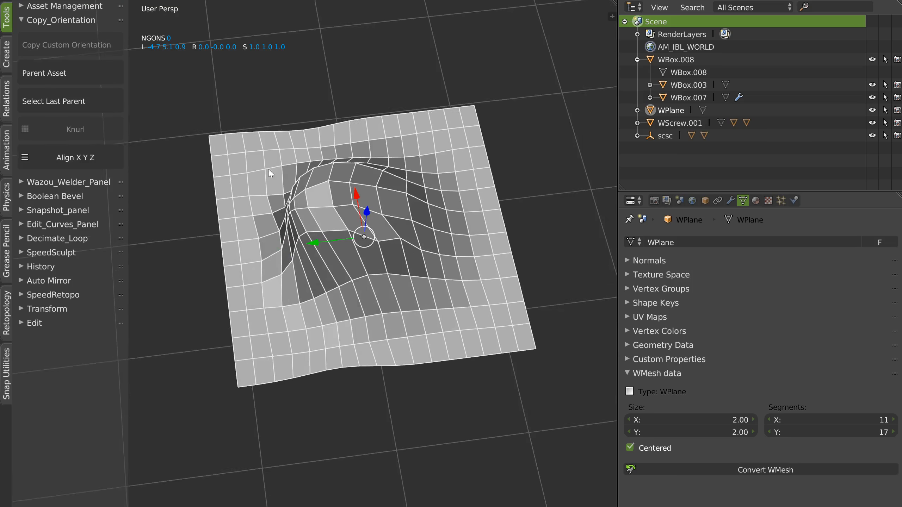
# Try aligning three separate edges on the plane to X with Align X Y Z, and undo it
pyautogui.moveTo(272, 169); pyautogui.dragTo(314, 208, button='middle')
pyautogui.click(261, 207)
pyautogui.keyDown('shift'); pyautogui.click(343, 181); pyautogui.keyUp('shift')
pyautogui.keyDown('shift'); pyautogui.click(381, 166); pyautogui.keyUp('shift')
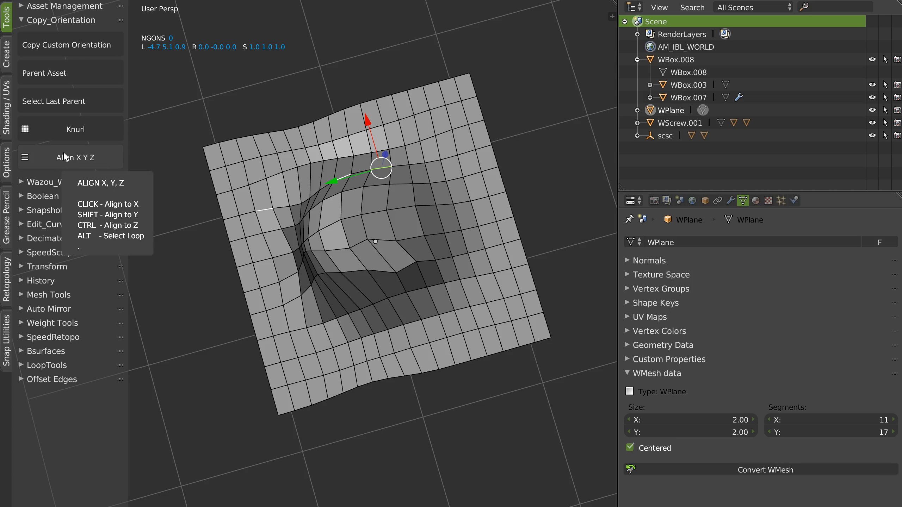
pyautogui.click(100, 156)
pyautogui.moveTo(231, 199); pyautogui.dragTo(349, 281, button='middle')
pyautogui.press('KP_7')
pyautogui.hotkey('ctrl', 'z')
pyautogui.hotkey('ctrl', 'z')
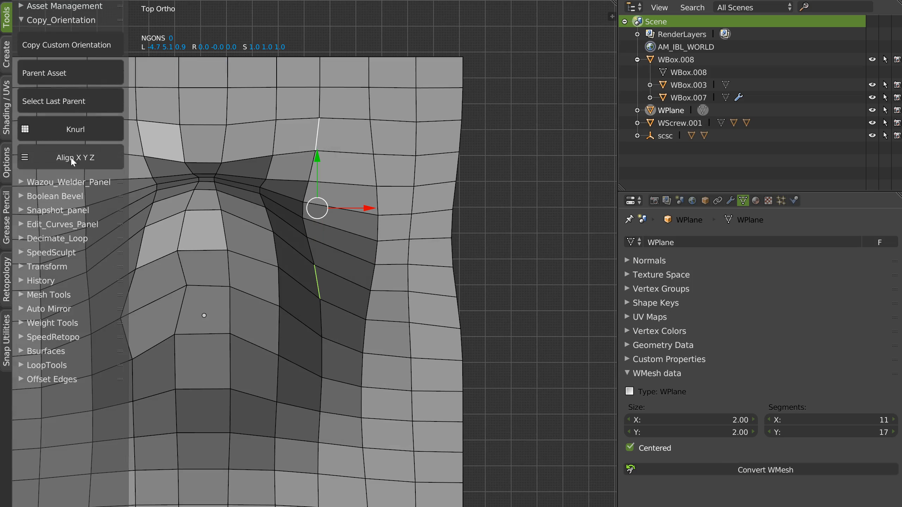
# Add an edge from the neighbouring column to the selected edges in top view and align them all to X
pyautogui.keyDown('shift'); pyautogui.rightClick(318, 372); pyautogui.keyUp('shift')
pyautogui.keyDown('shift'); pyautogui.rightClick(317, 377); pyautogui.keyUp('shift')
pyautogui.keyDown('shift'); pyautogui.rightClick(279, 332); pyautogui.keyUp('shift')
pyautogui.click(76, 158)
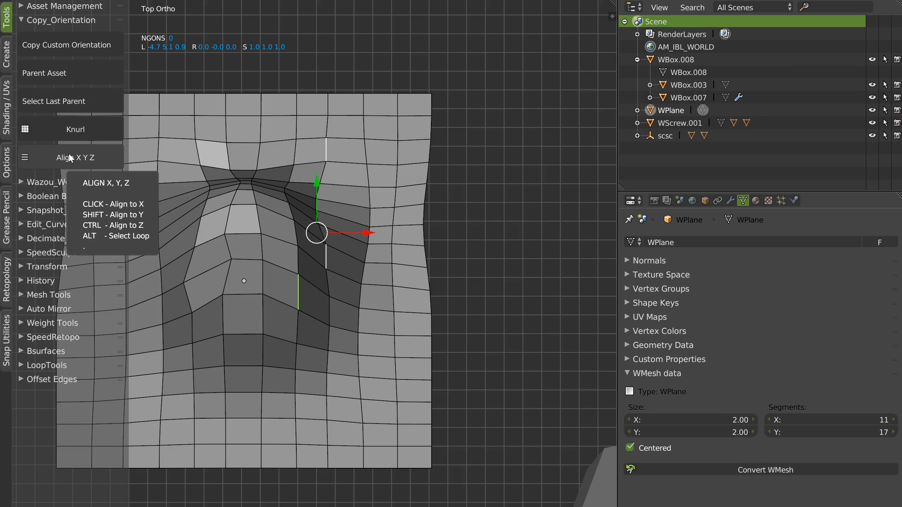
# Add two more edges across the bump to the selection and try Align X Y Z on their full edge loops
pyautogui.keyDown('shift'); pyautogui.rightClick(227, 281); pyautogui.keyUp('shift')
pyautogui.keyDown('shift'); pyautogui.rightClick(187, 298); pyautogui.keyUp('shift')
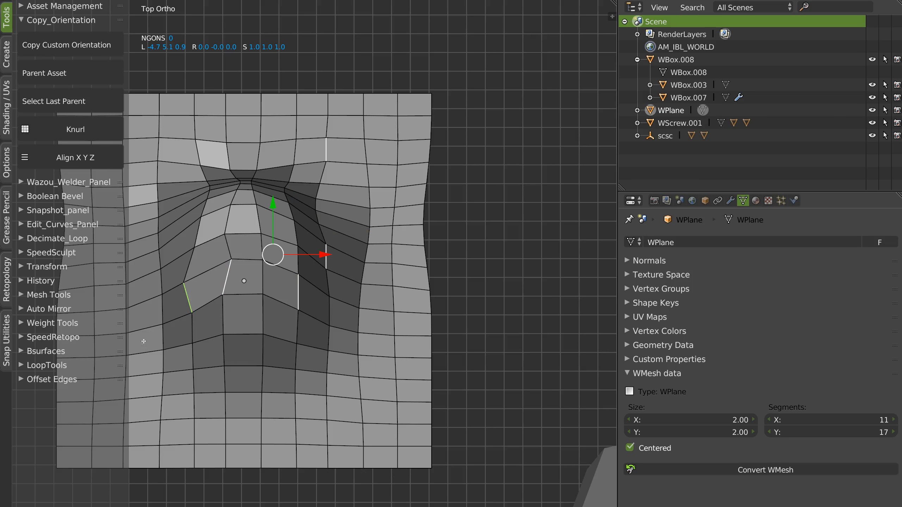
pyautogui.click(78, 156)
pyautogui.moveTo(226, 232); pyautogui.dragTo(127, 184, button='middle')
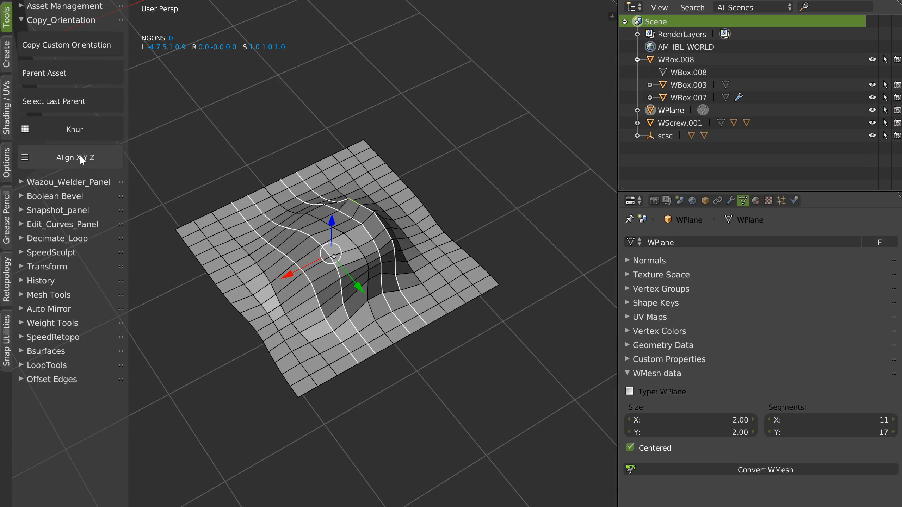
pyautogui.click(82, 158)
pyautogui.moveTo(248, 160); pyautogui.dragTo(245, 190, button='middle')
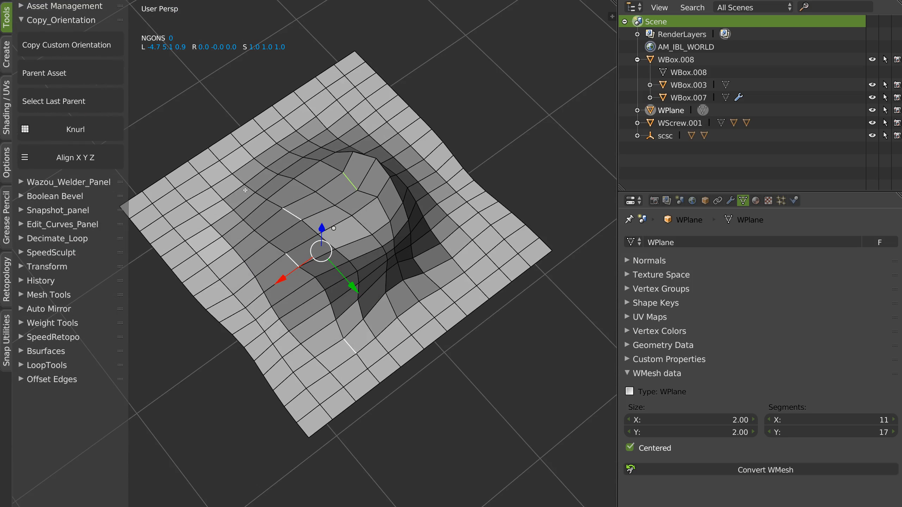
# Straighten a single full edge loop running across the bump with Align X Y Z, and leave edit mode
pyautogui.rightClick(286, 202)
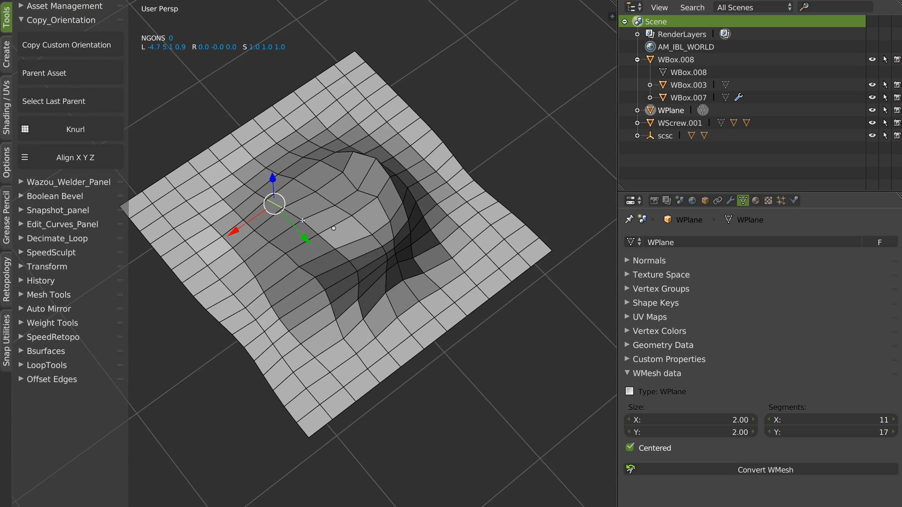
pyautogui.rightClick(300, 202)
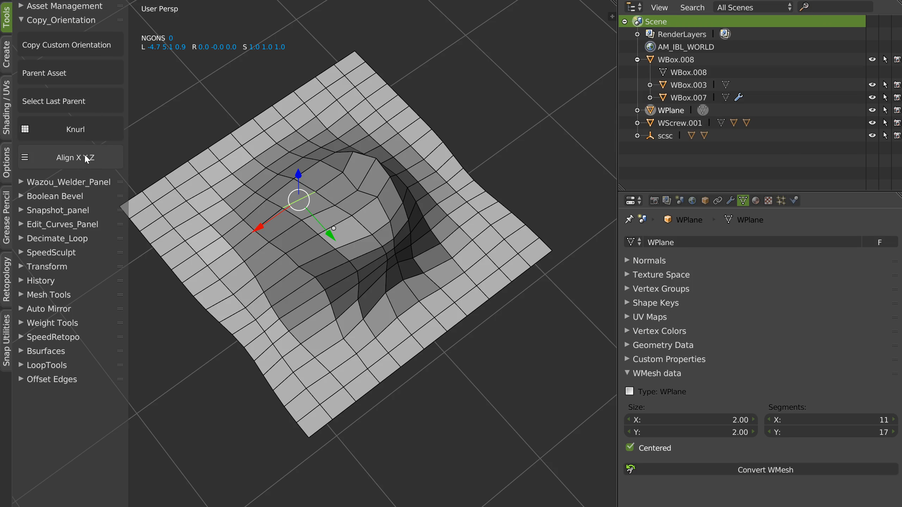
pyautogui.click(86, 159)
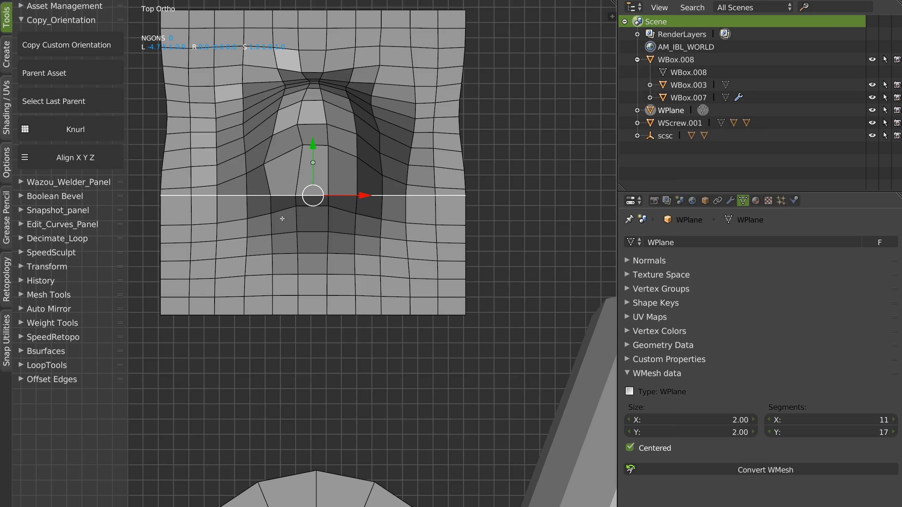
pyautogui.moveTo(279, 231); pyautogui.dragTo(287, 207, button='middle')
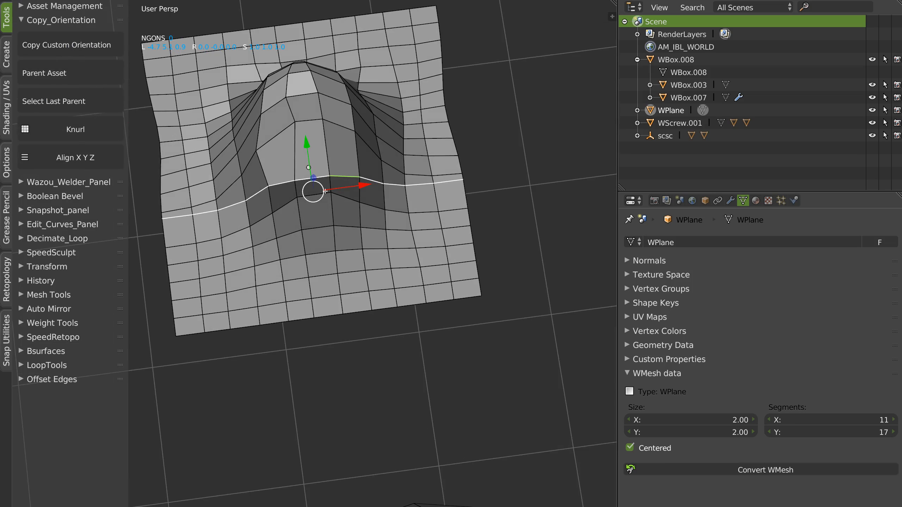
pyautogui.scroll(-5, 405, 194)
pyautogui.moveTo(406, 194); pyautogui.dragTo(284, 205, button='middle')
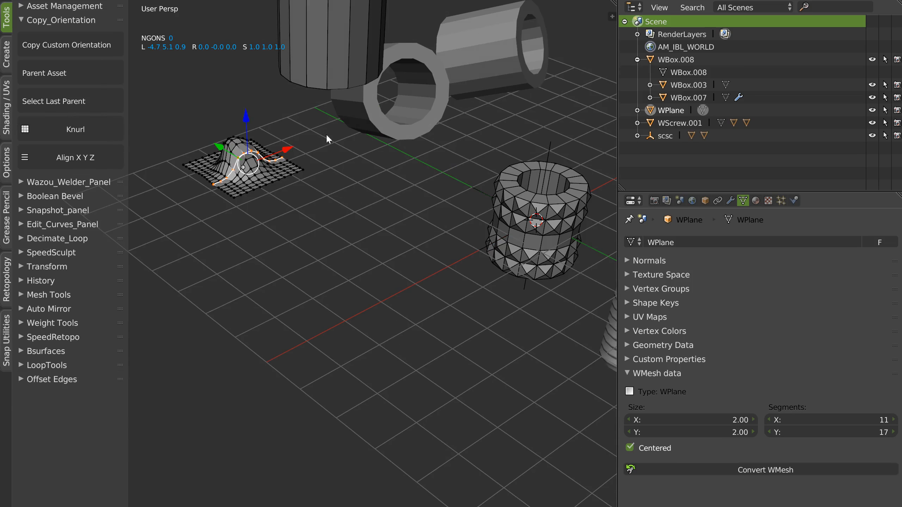
pyautogui.press('Tab')
# Add a regular cylinder in front of the grid, at about X -5.1, Y 0, Z -4.1
pyautogui.keyDown('shift'); pyautogui.moveTo(350, 142); pyautogui.dragTo(333, 271, button='middle'); pyautogui.keyUp('shift')
pyautogui.keyDown('shift'); pyautogui.moveTo(554, 155); pyautogui.dragTo(447, 233, button='middle'); pyautogui.keyUp('shift')
pyautogui.keyDown('shift'); pyautogui.moveTo(583, 281); pyautogui.dragTo(452, 181, button='middle'); pyautogui.keyUp('shift')
pyautogui.scroll(-3, 440, 175)
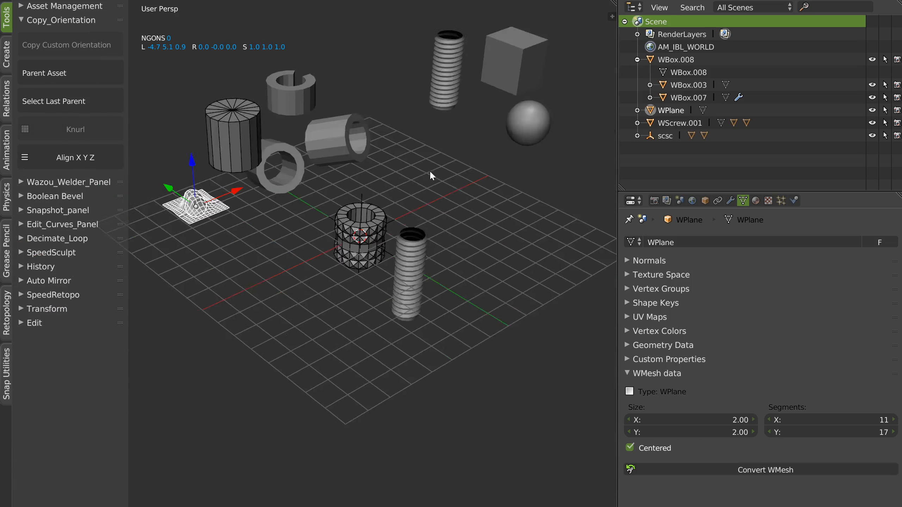
pyautogui.keyDown('shift'); pyautogui.moveTo(262, 308); pyautogui.dragTo(306, 268, button='middle'); pyautogui.keyUp('shift')
pyautogui.rightClick(306, 268)
pyautogui.click(297, 356)
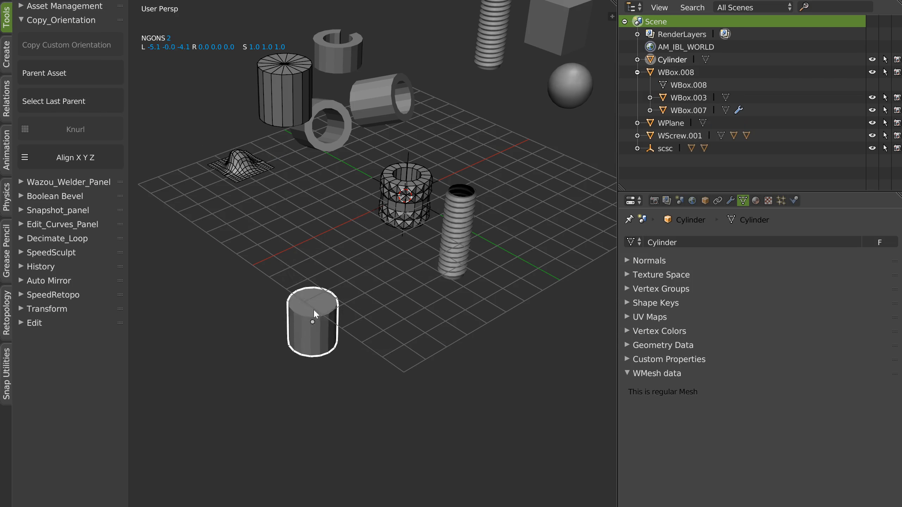
# Tilt the new cylinder with a free trackball rotation and apply its transforms
pyautogui.press('r')
pyautogui.press('r')
pyautogui.click(307, 260)
pyautogui.scroll(3, 257, 280)
pyautogui.moveTo(307, 260); pyautogui.dragTo(284, 276, button='middle')
pyautogui.rightClick(290, 264)
pyautogui.click(210, 310)
# Run Copy Custom Orientation on the cylinder's cap face, and clear the resulting object's rotation
pyautogui.press('Tab')
pyautogui.click(292, 268)
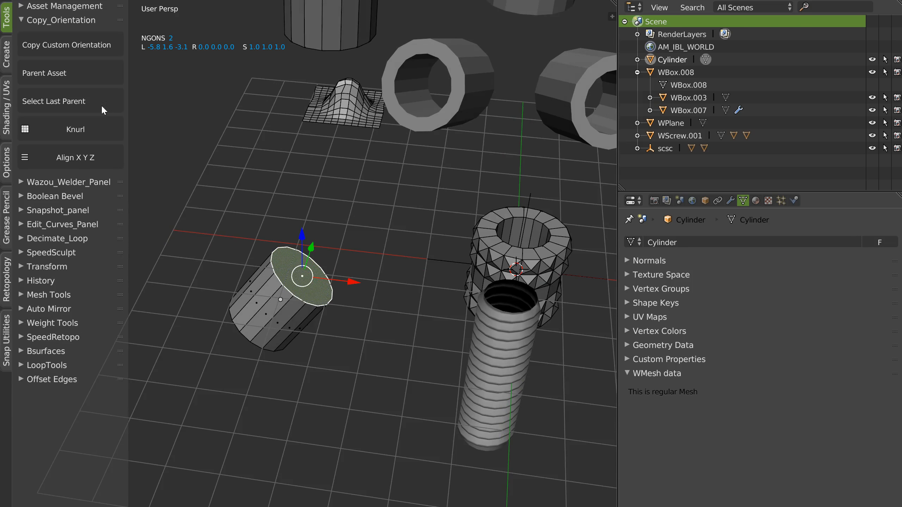
pyautogui.click(69, 44)
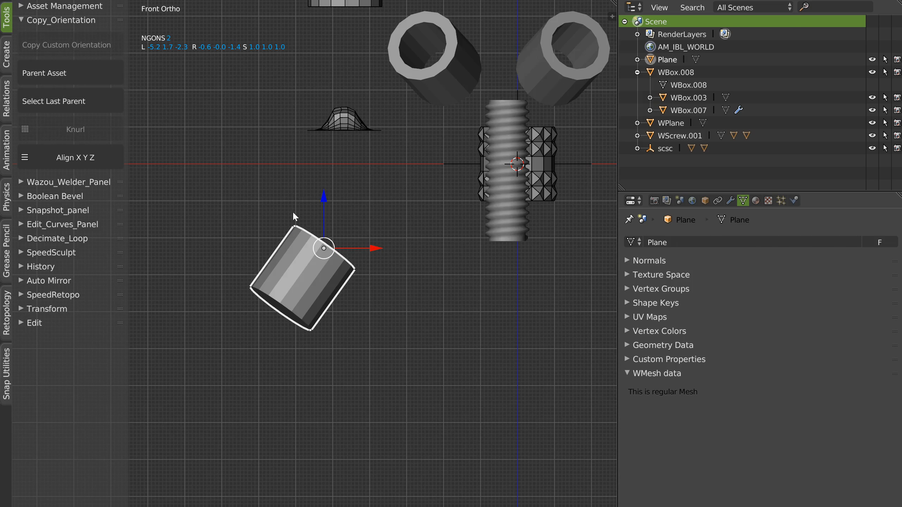
pyautogui.moveTo(350, 226); pyautogui.dragTo(335, 243, button='middle')
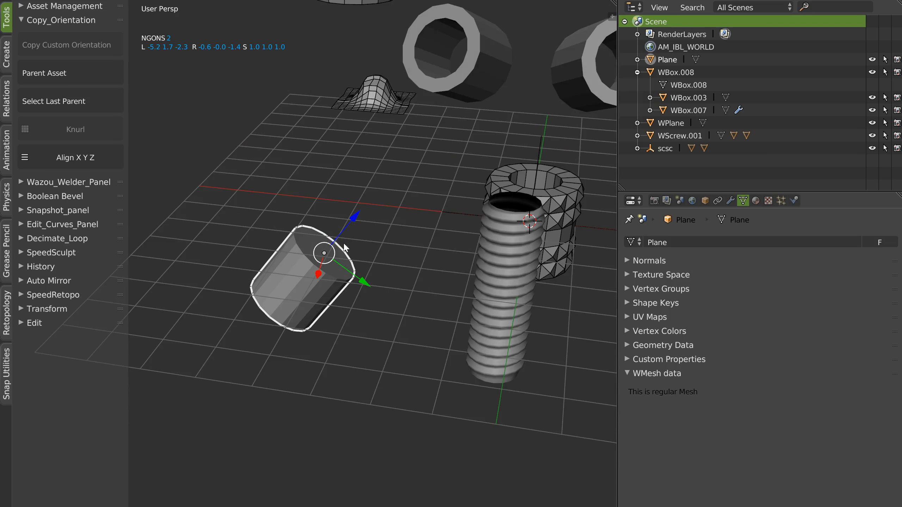
pyautogui.hotkey('alt', 'r')
pyautogui.moveTo(353, 261); pyautogui.dragTo(339, 252, button='middle')
# Rotate the cylinder to about 55°, -14°, 135°, apply its transforms and display its transform values
pyautogui.scroll(-2, 366, 203)
pyautogui.keyDown('shift'); pyautogui.moveTo(366, 203); pyautogui.dragTo(281, 204, button='middle'); pyautogui.keyUp('shift')
pyautogui.scroll(2, 287, 295)
pyautogui.press('r')
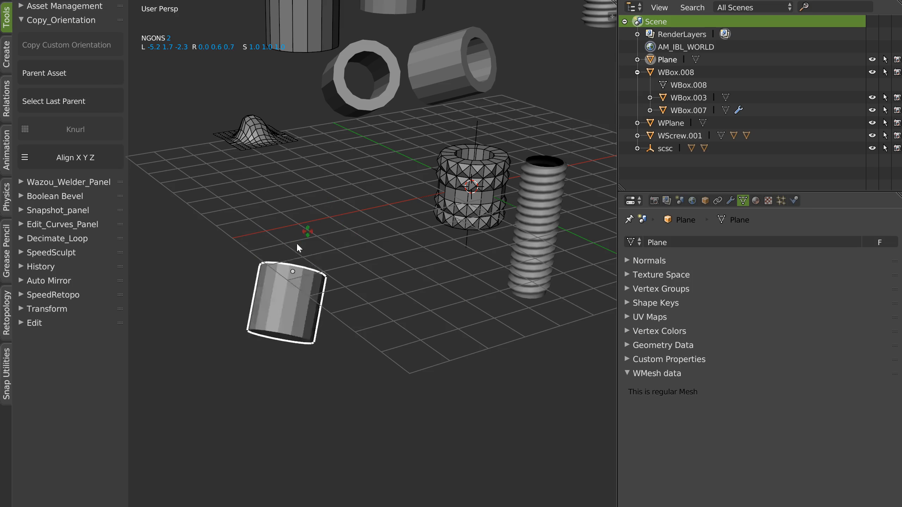
pyautogui.click(380, 251)
pyautogui.moveTo(379, 251); pyautogui.dragTo(308, 271, button='middle')
pyautogui.rightClick(308, 274)
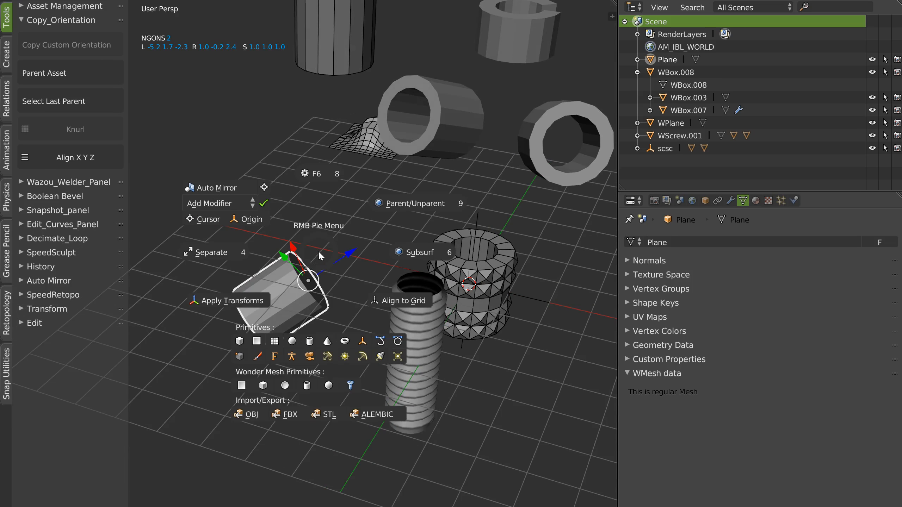
pyautogui.click(238, 298)
pyautogui.moveTo(302, 265); pyautogui.dragTo(355, 199, button='middle')
pyautogui.scroll(3, 331, 218)
pyautogui.press('n')
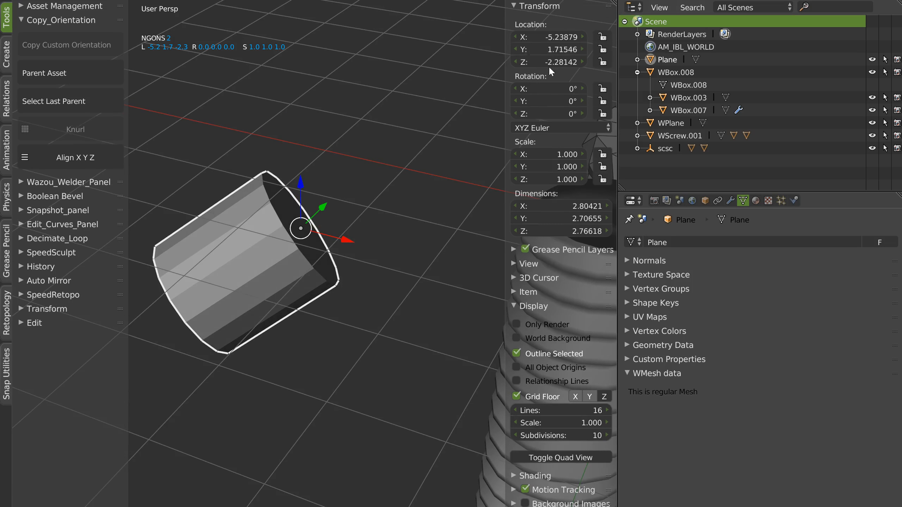
# Select the tilted cylinder's cap face, copy its orientation with Copy Custom Orientation, and reset the rotation to zero
pyautogui.moveTo(286, 188); pyautogui.dragTo(246, 225, button='middle')
pyautogui.press('Tab')
pyautogui.click(330, 226)
pyautogui.click(299, 226)
pyautogui.moveTo(302, 230); pyautogui.dragTo(288, 245, button='middle')
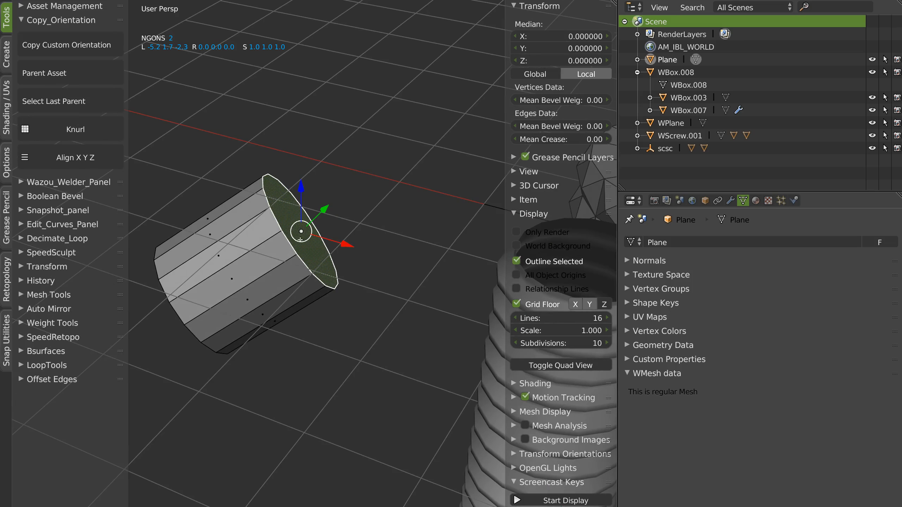
pyautogui.click(77, 45)
pyautogui.moveTo(249, 195); pyautogui.dragTo(340, 207, button='middle')
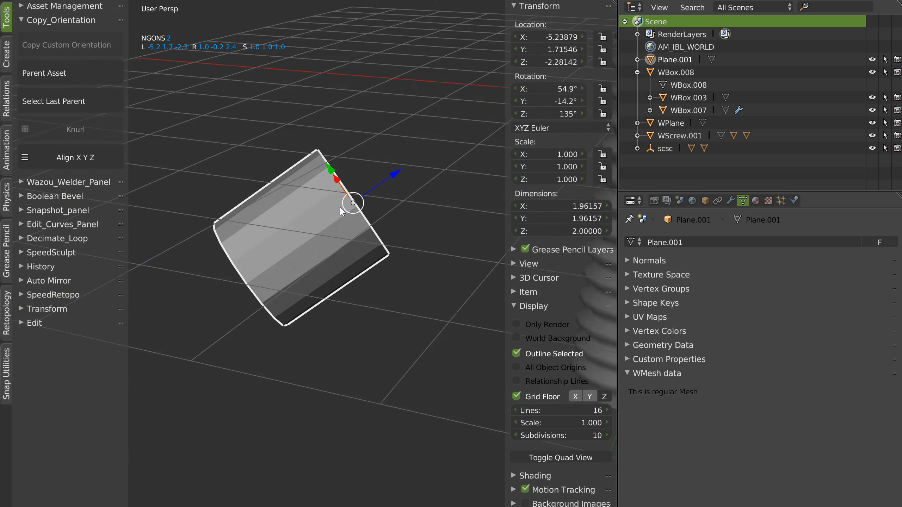
pyautogui.hotkey('alt', 'r')
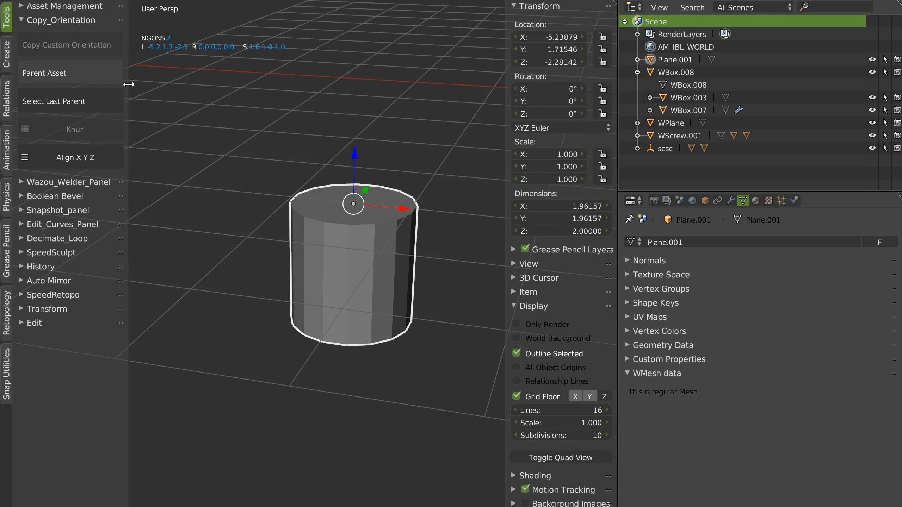
# Tilt the upright cylinder once more with a free trackball rotation and apply the new transforms
pyautogui.press('Tab')
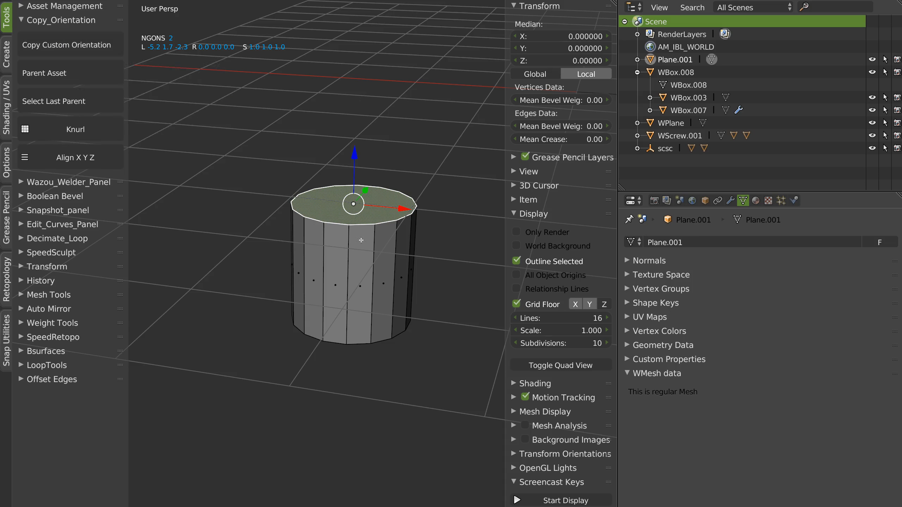
pyautogui.moveTo(361, 239); pyautogui.dragTo(328, 234, button='middle')
pyautogui.press('Tab')
pyautogui.press('r')
pyautogui.press('r')
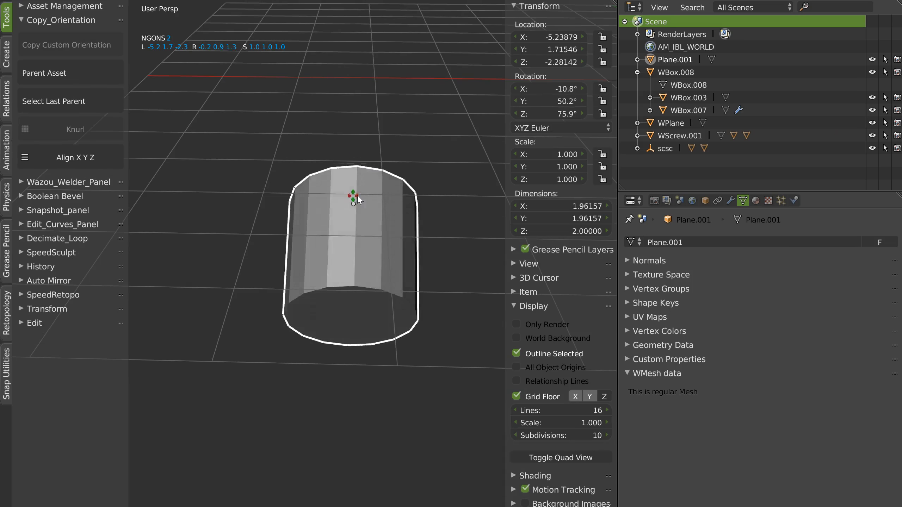
pyautogui.click(353, 166)
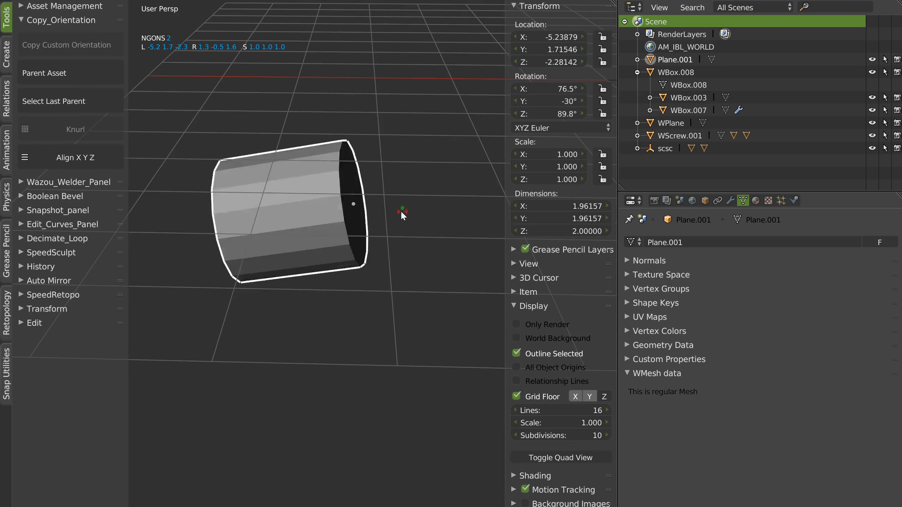
pyautogui.click(395, 186)
pyautogui.rightClick(331, 212)
pyautogui.click(257, 265)
pyautogui.moveTo(350, 245); pyautogui.dragTo(277, 221, button='middle')
# Select the cap face and run Copy Custom Orientation with the pivot at the cylinder's center
pyautogui.press('Tab')
pyautogui.click(369, 221)
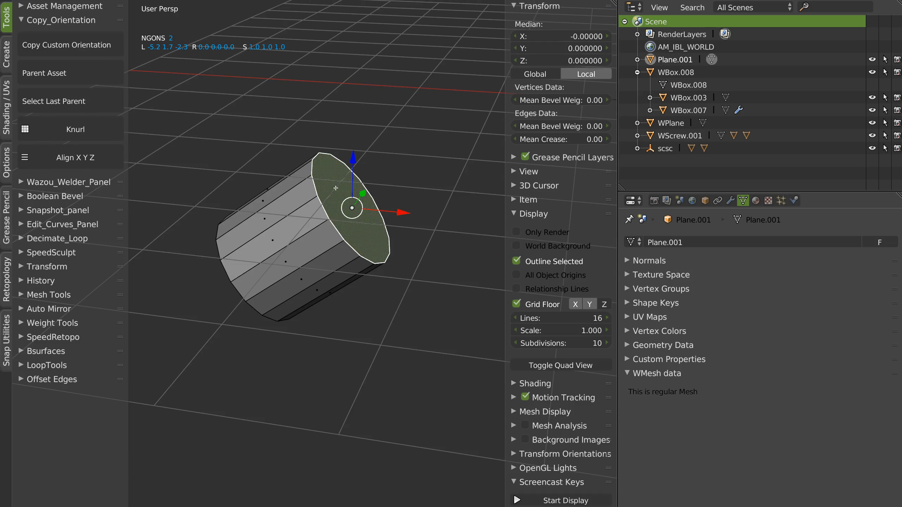
pyautogui.click(73, 45)
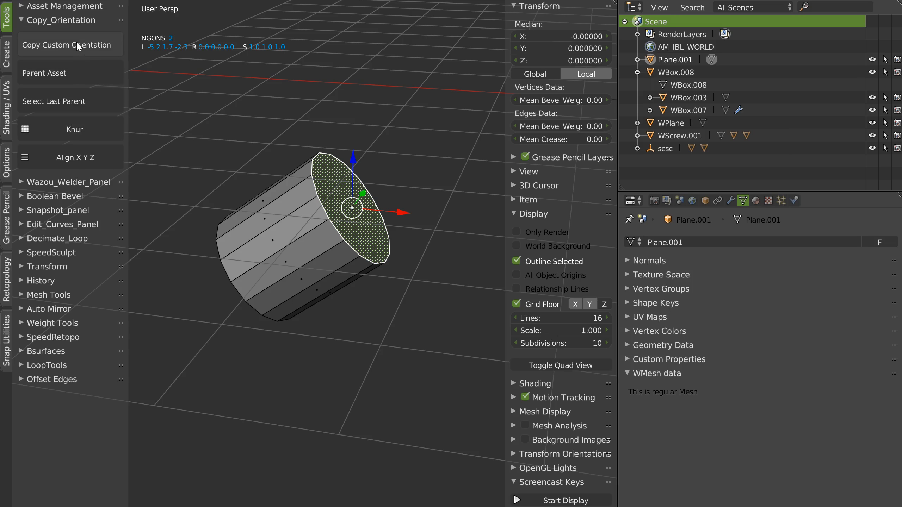
pyautogui.moveTo(432, 147); pyautogui.dragTo(294, 192, button='middle')
pyautogui.moveTo(268, 254)
pyautogui.mouseDown(button='middle')
pyautogui.moveTo(299, 225)
pyautogui.moveTo(257, 247)
pyautogui.mouseUp(button='middle')
# Apply the cylinder's transforms and run Copy Custom Orientation on its cap face, clearing both location and rotation
pyautogui.hotkey('shift', 'a')
pyautogui.click(237, 293)
pyautogui.press('Tab')
pyautogui.click(338, 225)
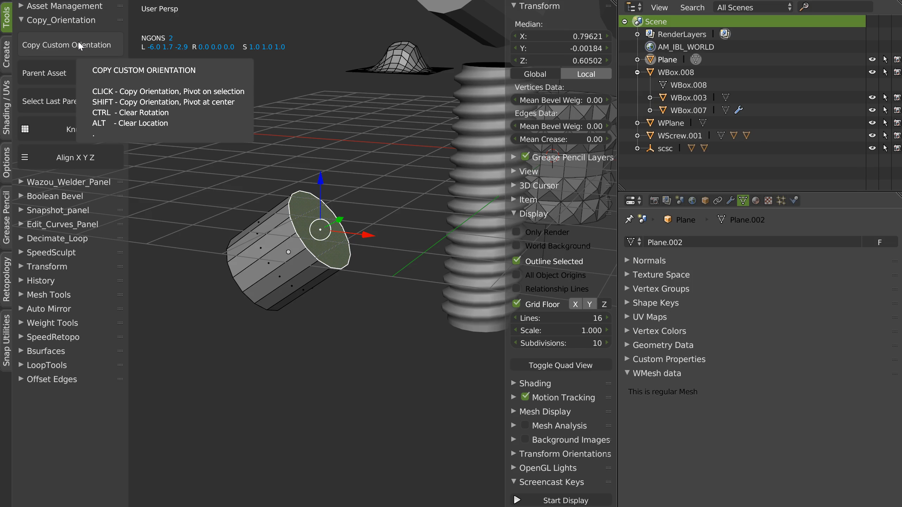
pyautogui.click(87, 45)
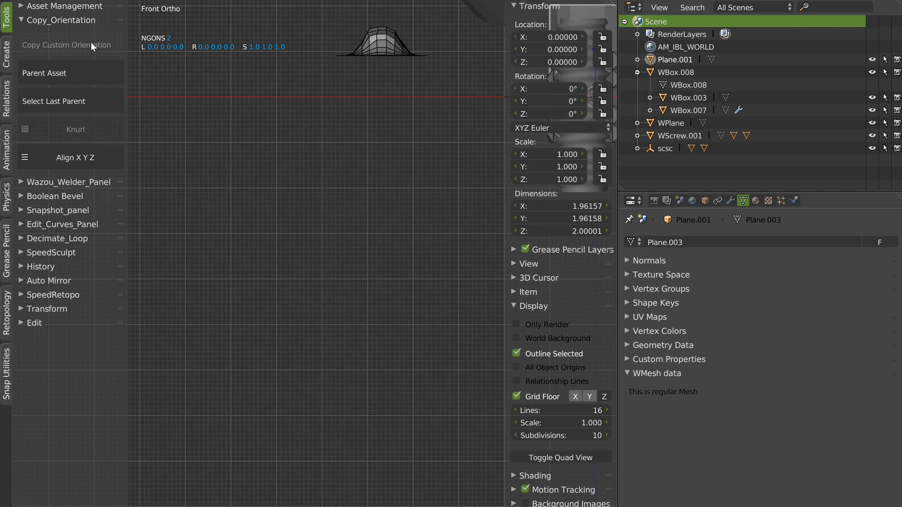
# Move the cylinder along the X axis from the origin to about X -5.1
pyautogui.scroll(-6, 391, 147)
pyautogui.keyDown('shift'); pyautogui.moveTo(390, 146); pyautogui.dragTo(287, 191, button='middle'); pyautogui.keyUp('shift')
pyautogui.scroll(5, 304, 207)
pyautogui.scroll(-3, 295, 201)
pyautogui.rightClick(271, 211)
pyautogui.click(271, 136)
pyautogui.scroll(1, 289, 188)
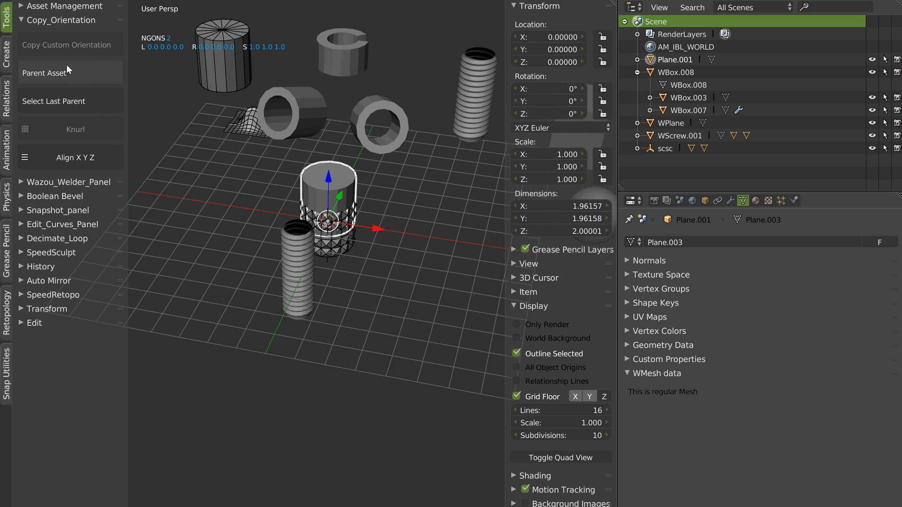
pyautogui.keyDown('shift'); pyautogui.moveTo(299, 149); pyautogui.dragTo(303, 160, button='middle'); pyautogui.keyUp('shift')
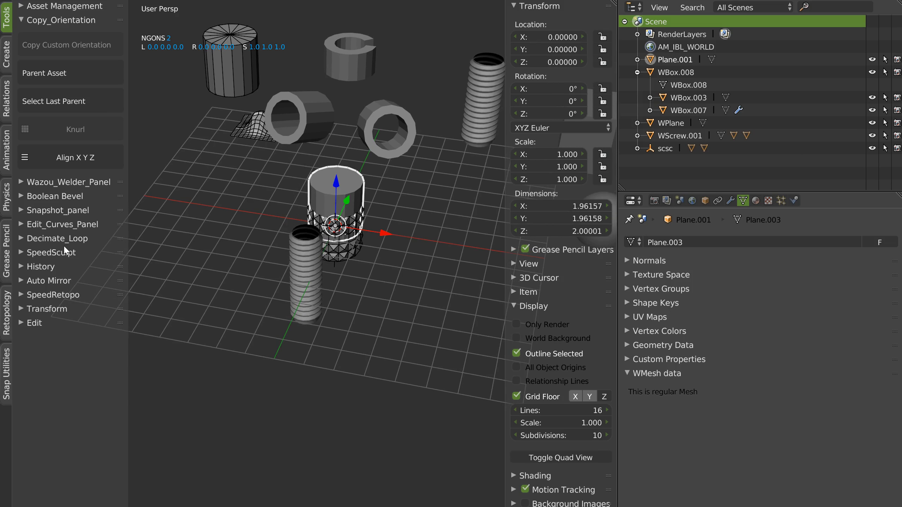
pyautogui.moveTo(287, 192); pyautogui.dragTo(398, 210, button='middle')
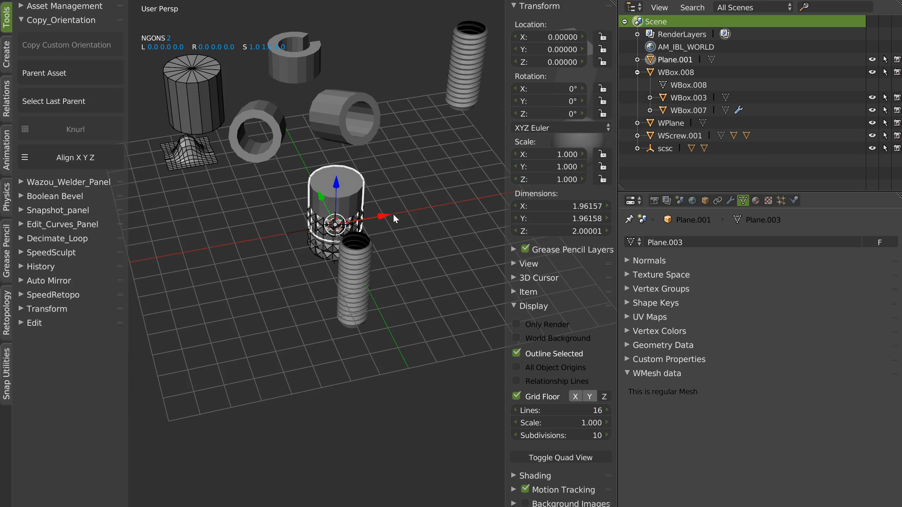
pyautogui.moveTo(387, 216); pyautogui.dragTo(245, 244)
# Enter edit mode on the cylinder and add one horizontal loop cut at mid-height
pyautogui.scroll(2, 343, 242)
pyautogui.keyDown('shift'); pyautogui.moveTo(246, 244); pyautogui.dragTo(301, 173, button='middle'); pyautogui.keyUp('shift')
pyautogui.press('Tab')
pyautogui.click(306, 197)
pyautogui.scroll(2, 308, 197)
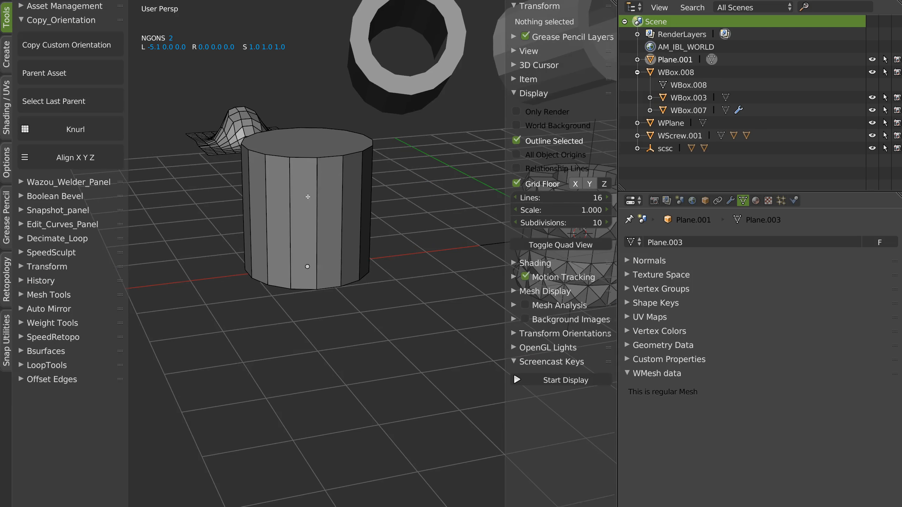
pyautogui.hotkey('ctrl', 'r')
pyautogui.click(313, 208)
pyautogui.rightClick(322, 206)
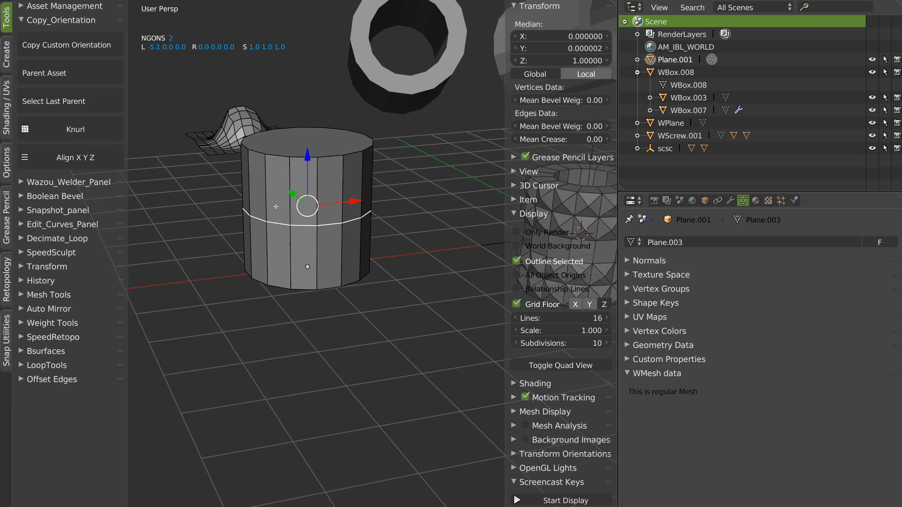
# Create a weld bead along the cylinder's middle edge loop with Smart Welder, and try tilting its curve
pyautogui.click(57, 180)
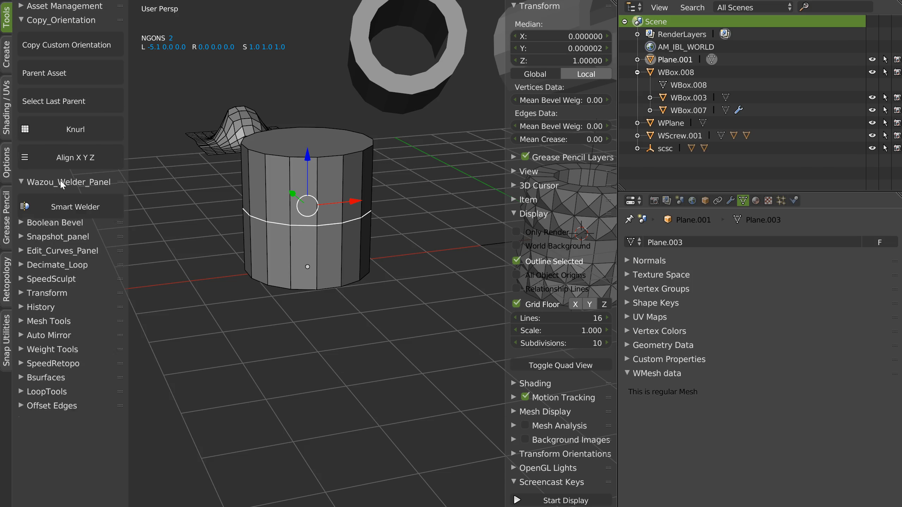
pyautogui.click(81, 207)
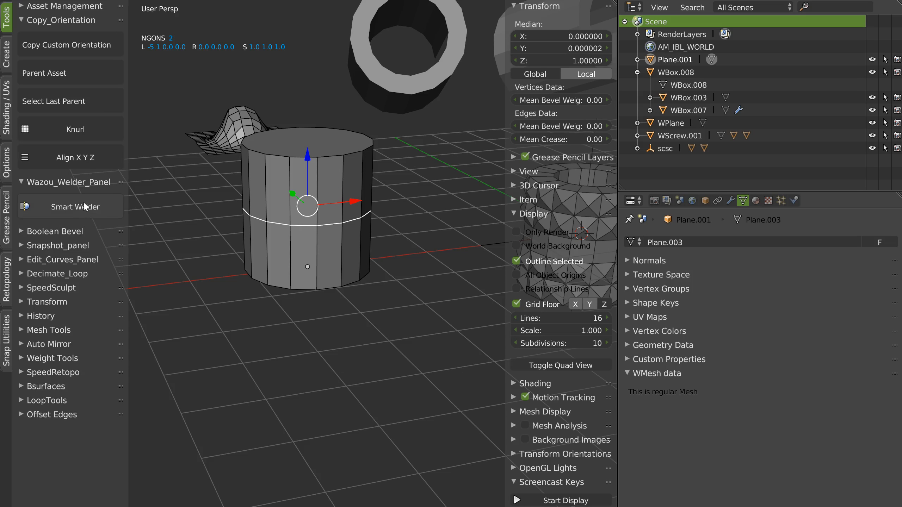
pyautogui.scroll(3, 369, 219)
pyautogui.moveTo(299, 198); pyautogui.dragTo(401, 242, button='middle')
pyautogui.hotkey('ctrl', 't')
pyautogui.rightClick(385, 250)
pyautogui.press('Tab')
pyautogui.scroll(-6, 376, 172)
pyautogui.moveTo(352, 183); pyautogui.dragTo(333, 204, button='middle')
# Add a UV sphere and place it away from the cylinder, at about X -8.64, Y 6.03, Z -2.65
pyautogui.rightClick(332, 204)
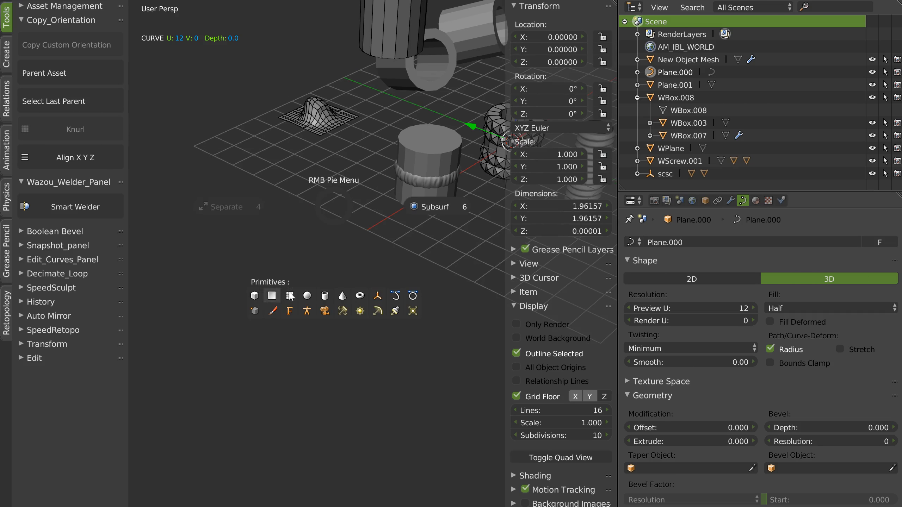
pyautogui.click(219, 205)
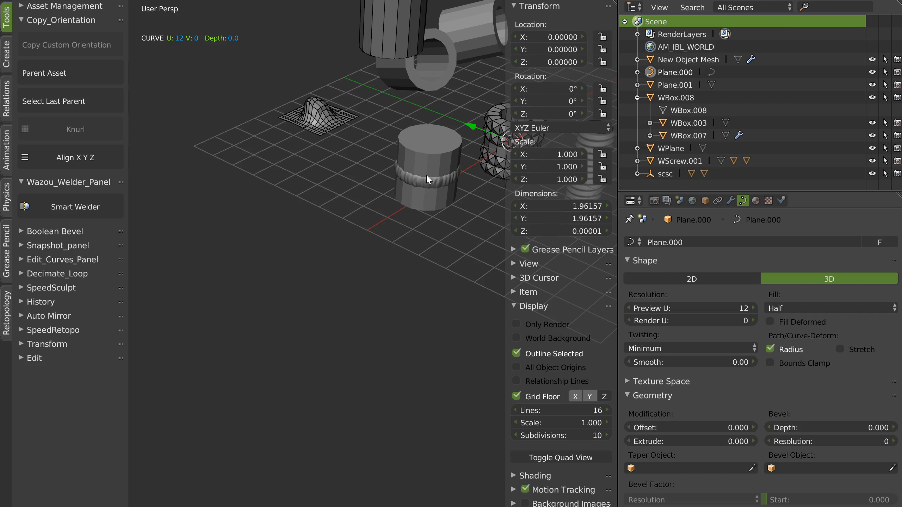
pyautogui.click(425, 174)
pyautogui.rightClick(296, 238)
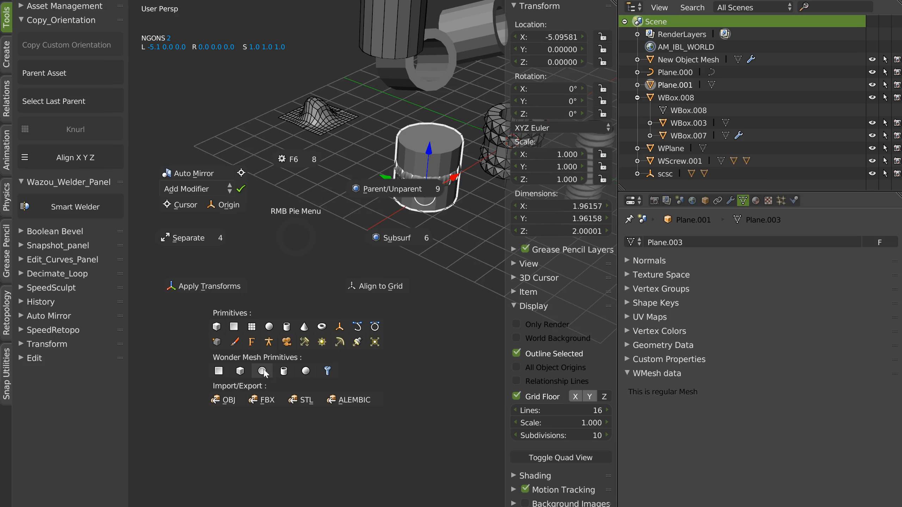
pyautogui.click(269, 326)
pyautogui.moveTo(250, 232); pyautogui.dragTo(202, 236)
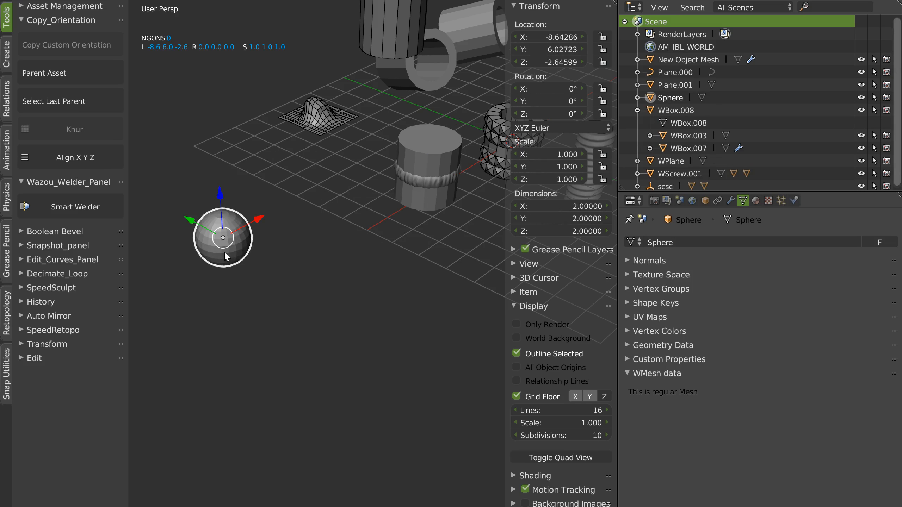
# Duplicate the sphere twice to form a cluster of three overlapping spheres, and select all three
pyautogui.hotkey('shift', 'd')
pyautogui.click(261, 227)
pyautogui.hotkey('shift', 'd')
pyautogui.click(258, 265)
pyautogui.keyDown('ctrl'); pyautogui.moveTo(203, 254); pyautogui.dragTo(248, 193, button='middle'); pyautogui.keyUp('ctrl')
pyautogui.keyDown('shift'); pyautogui.click(222, 214); pyautogui.keyUp('shift')
pyautogui.keyDown('shift'); pyautogui.click(317, 160); pyautogui.keyUp('shift')
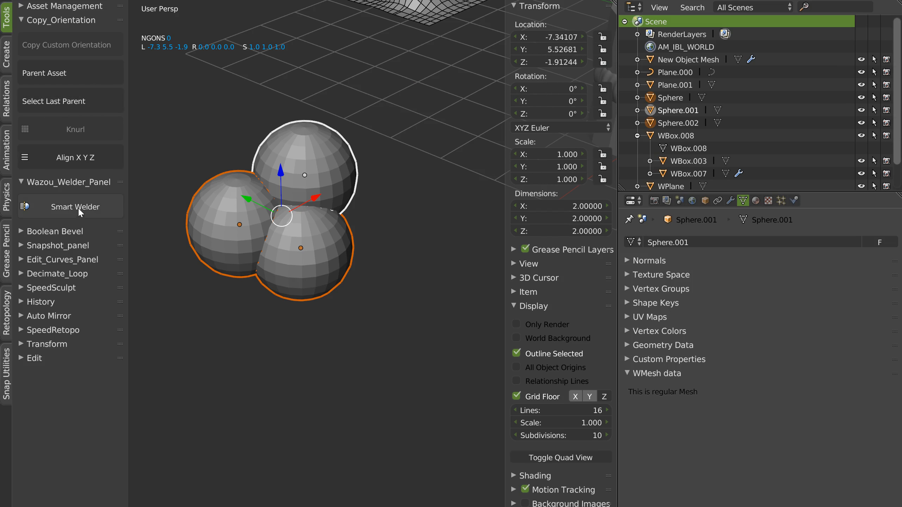
# Create a weld bead along the three spheres' intersection with Smart Welder, tilt its curve, and return to object mode
pyautogui.click(68, 208)
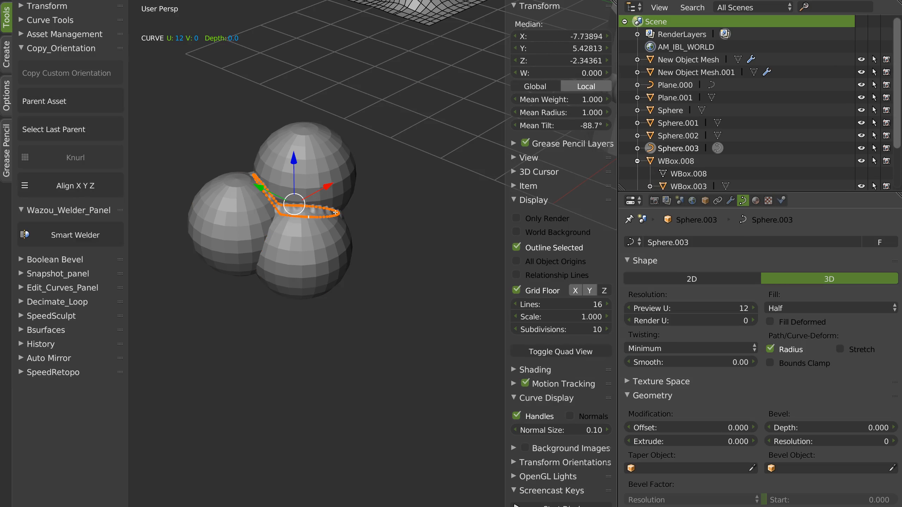
pyautogui.moveTo(345, 161); pyautogui.dragTo(314, 178, button='middle')
pyautogui.hotkey('ctrl', 't')
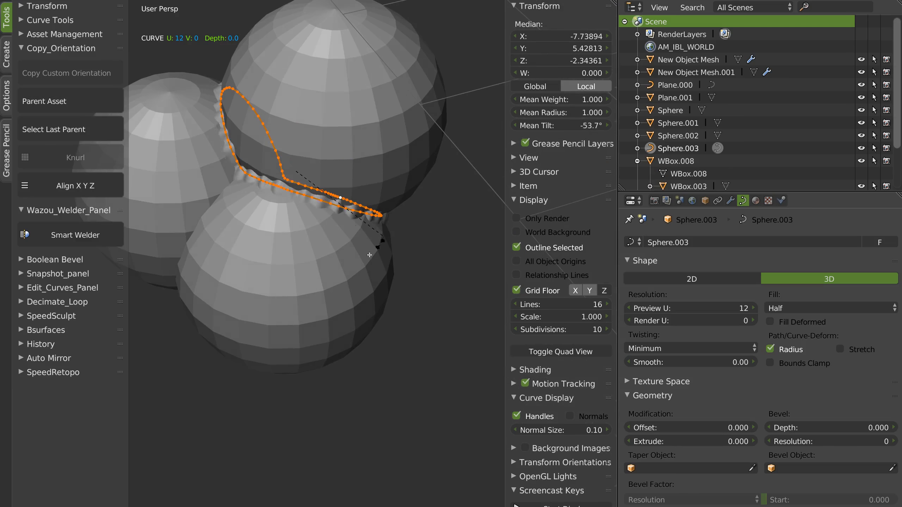
pyautogui.click(223, 113)
pyautogui.scroll(-3, 283, 157)
pyautogui.press('Tab')
pyautogui.moveTo(284, 159)
pyautogui.mouseDown(button='middle')
pyautogui.moveTo(330, 185)
pyautogui.moveTo(291, 145)
pyautogui.mouseUp(button='middle')
pyautogui.moveTo(346, 191); pyautogui.dragTo(205, 96, button='middle')
# Try the Decimate_Loop tool's Decimate on a horizontal edge loop of the first sphere, and undo it
pyautogui.click(65, 181)
pyautogui.click(59, 19)
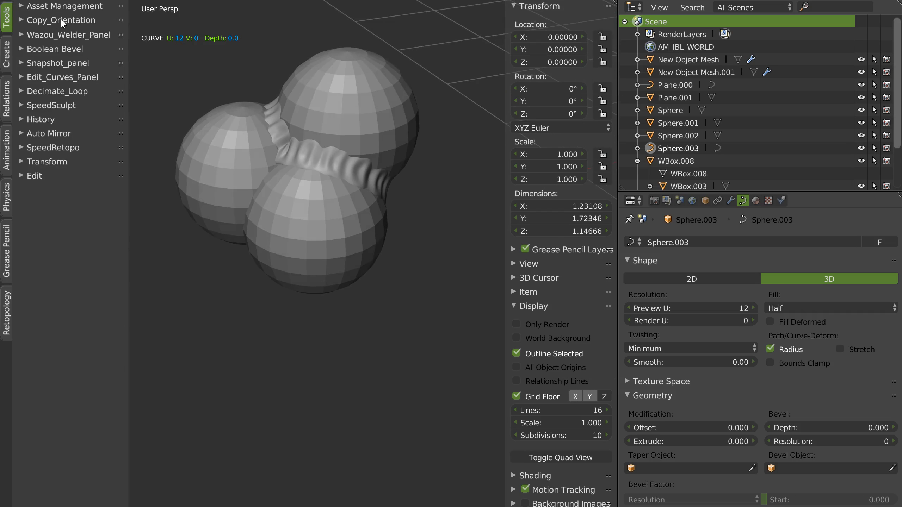
pyautogui.click(57, 91)
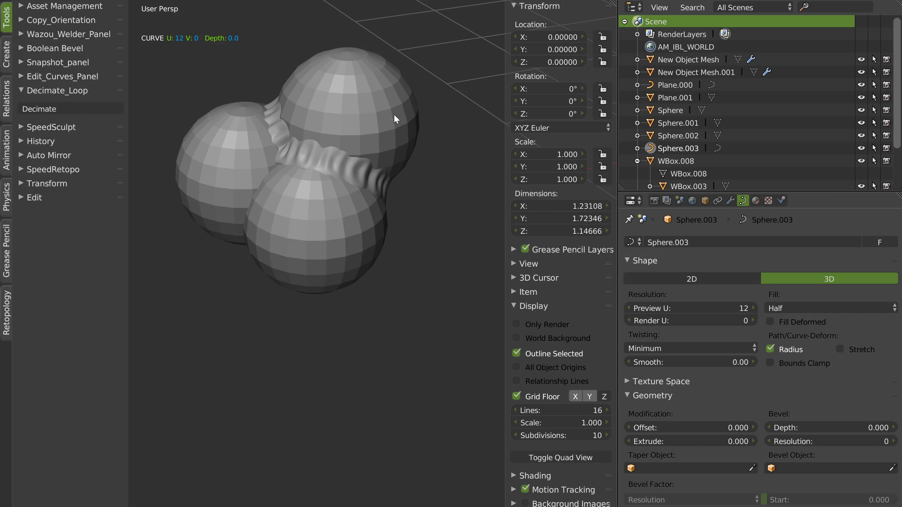
pyautogui.scroll(-4, 393, 114)
pyautogui.rightClick(226, 185)
pyautogui.press('Tab')
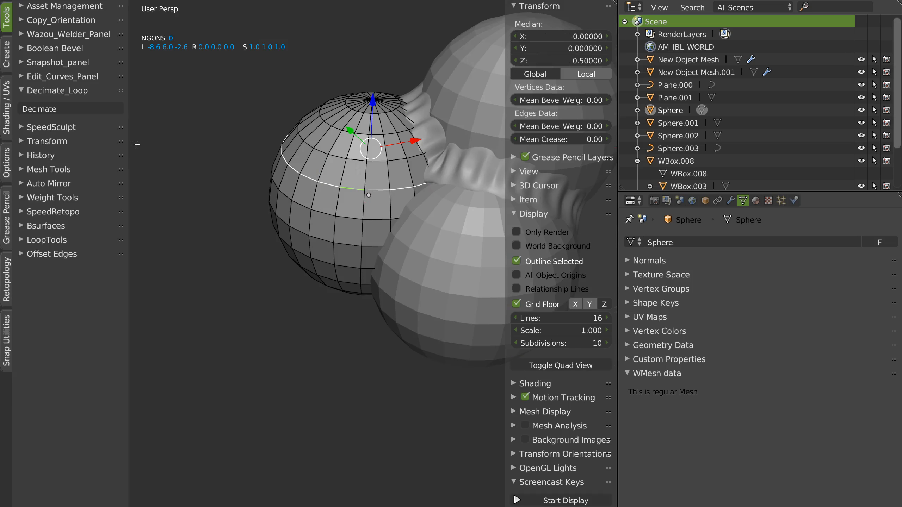
pyautogui.click(62, 109)
pyautogui.hotkey('ctrl', 'z')
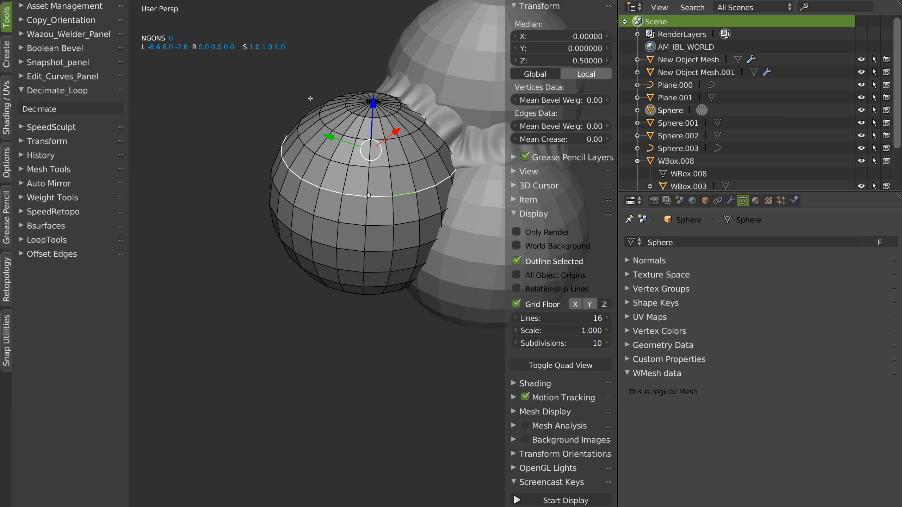
pyautogui.press('Tab')
pyautogui.keyDown('shift'); pyautogui.moveTo(341, 151); pyautogui.dragTo(285, 142, button='middle'); pyautogui.keyUp('shift')
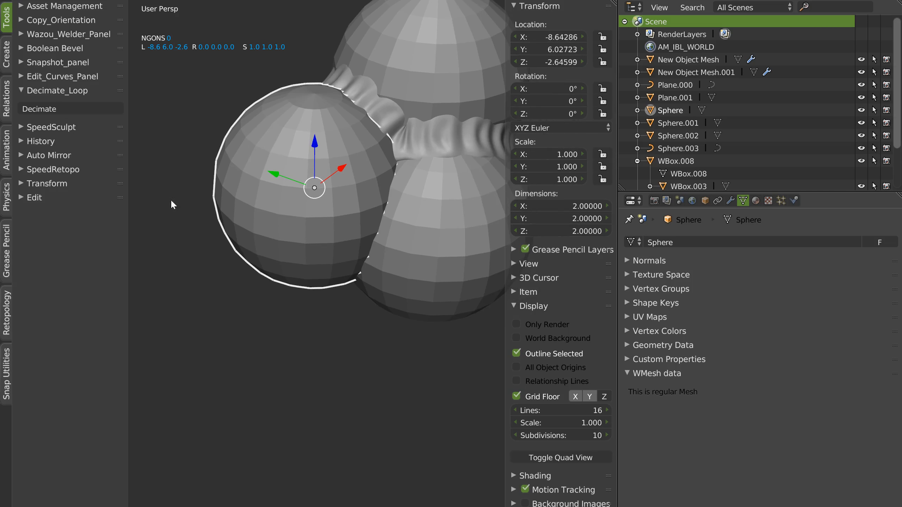
# Extract the sphere's horizontal edge loop as a separate object, move it to about X -11.54, and enter edit mode on it
pyautogui.click(41, 89)
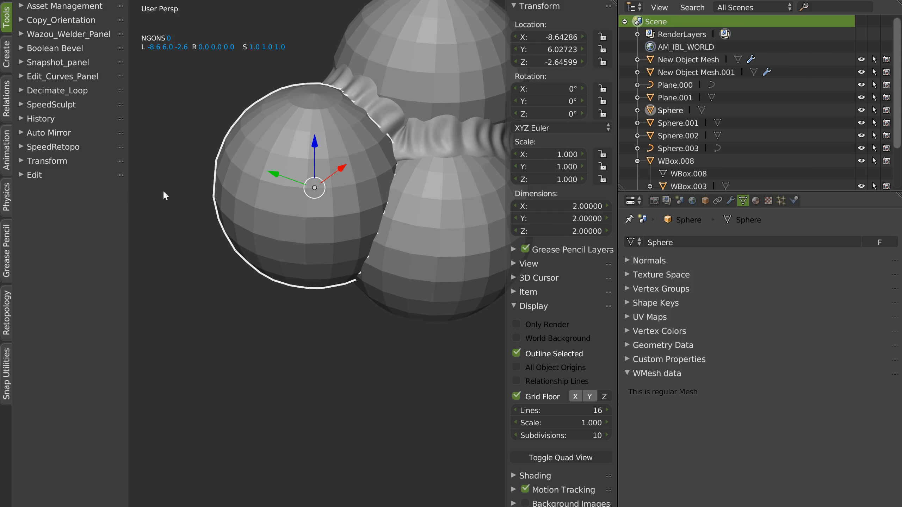
pyautogui.click(55, 77)
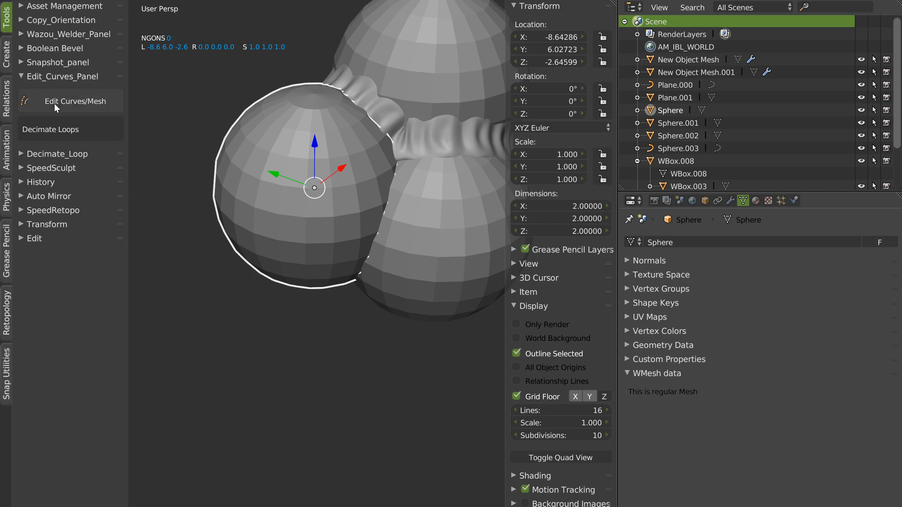
pyautogui.press('Tab')
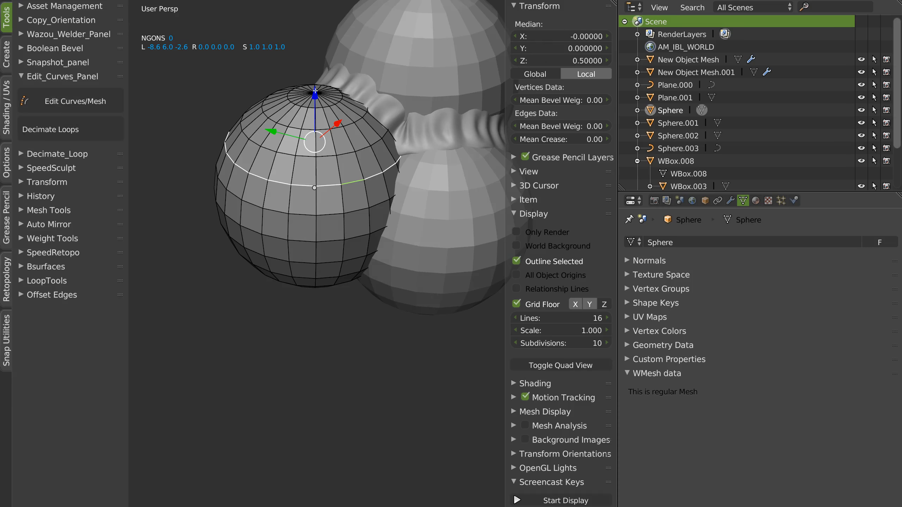
pyautogui.rightClick(272, 168)
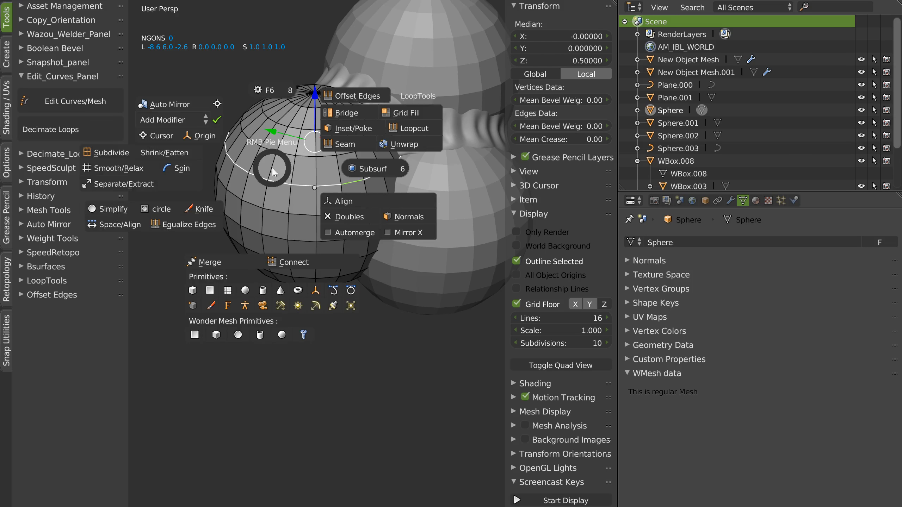
pyautogui.click(123, 183)
pyautogui.moveTo(341, 152); pyautogui.dragTo(219, 186)
pyautogui.press('Tab')
pyautogui.press('a')
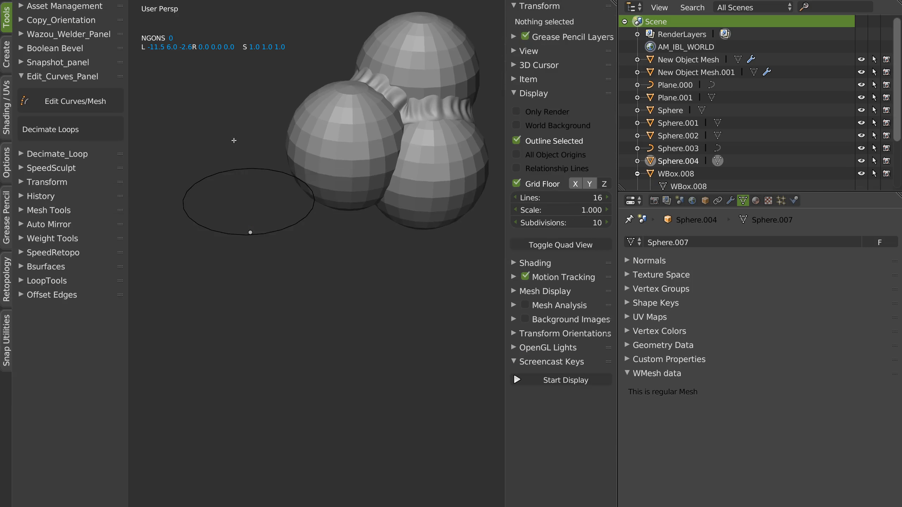
# Select the whole extracted loop and examine the Edit Curves/Mesh options
pyautogui.scroll(4, 238, 161)
pyautogui.press('a')
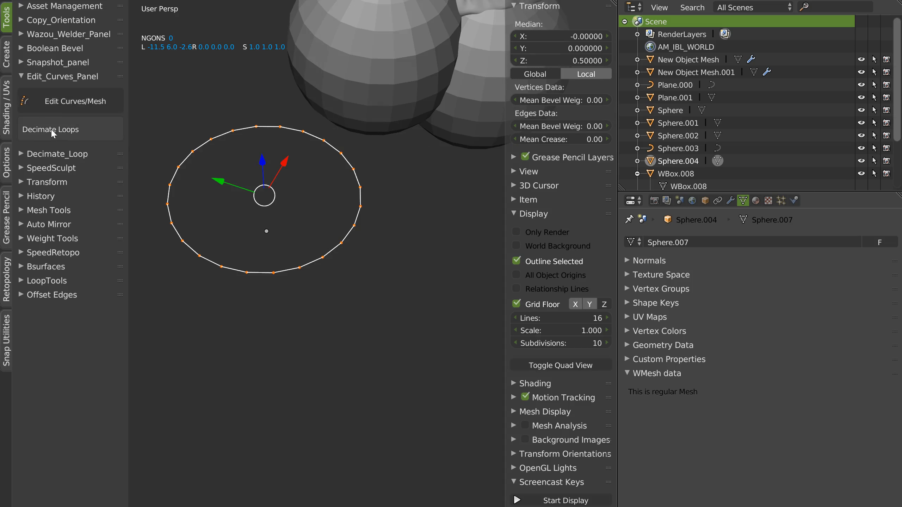
pyautogui.click(75, 103)
pyautogui.click(25, 120)
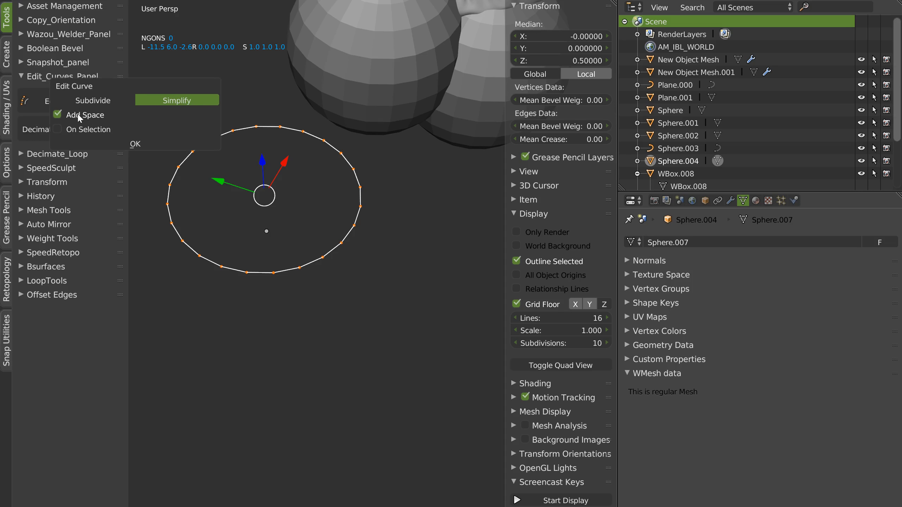
# Select two neighbouring vertices of the extracted loop and subdivide the edge between them
pyautogui.moveTo(348, 154); pyautogui.dragTo(346, 157, button='right')
pyautogui.rightClick(346, 157)
pyautogui.keyDown('shift'); pyautogui.rightClick(358, 168); pyautogui.keyUp('shift')
pyautogui.press('w')
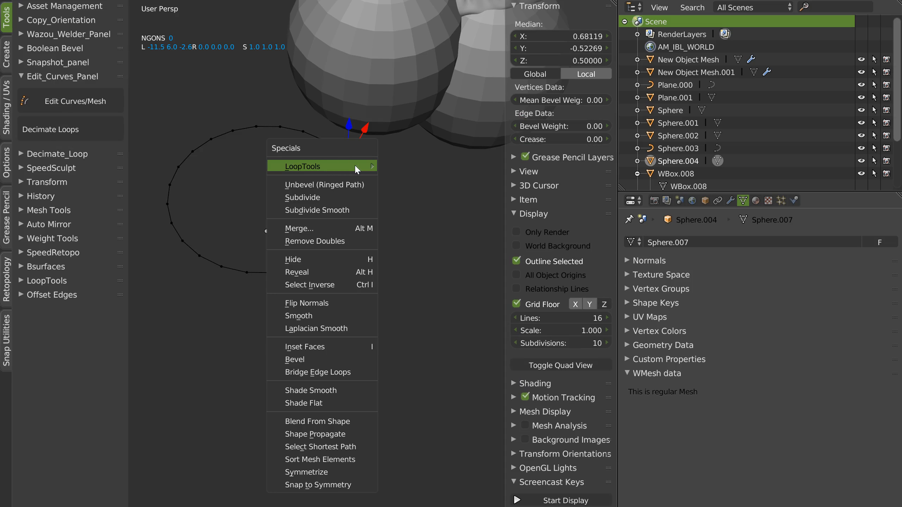
pyautogui.click(316, 197)
# Simplify the whole extracted loop with Edit Curves/Mesh, keeping Add Space enabled
pyautogui.press('a')
pyautogui.press('a')
pyautogui.click(64, 101)
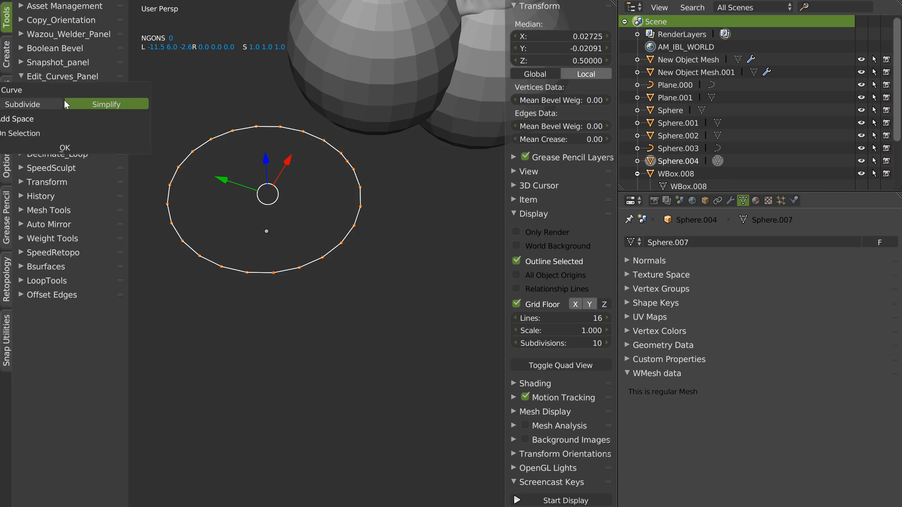
pyautogui.moveTo(68, 90); pyautogui.dragTo(146, 83)
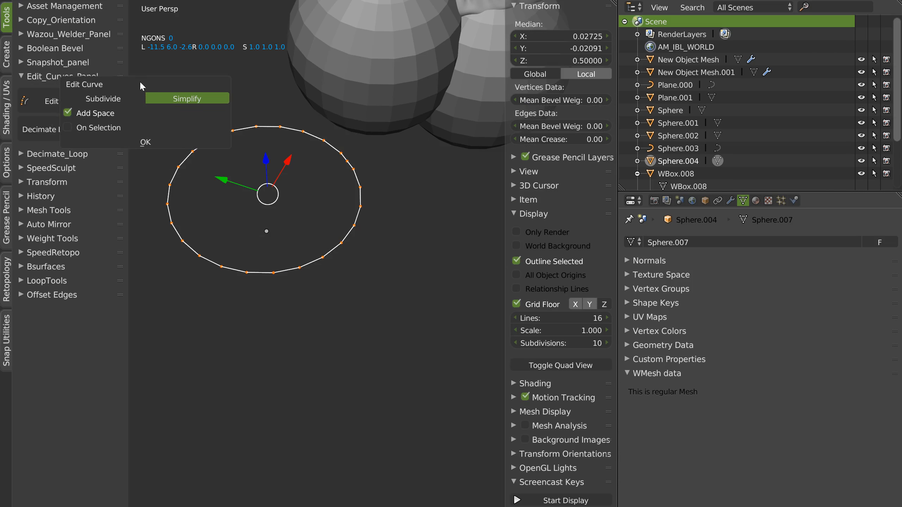
pyautogui.click(154, 141)
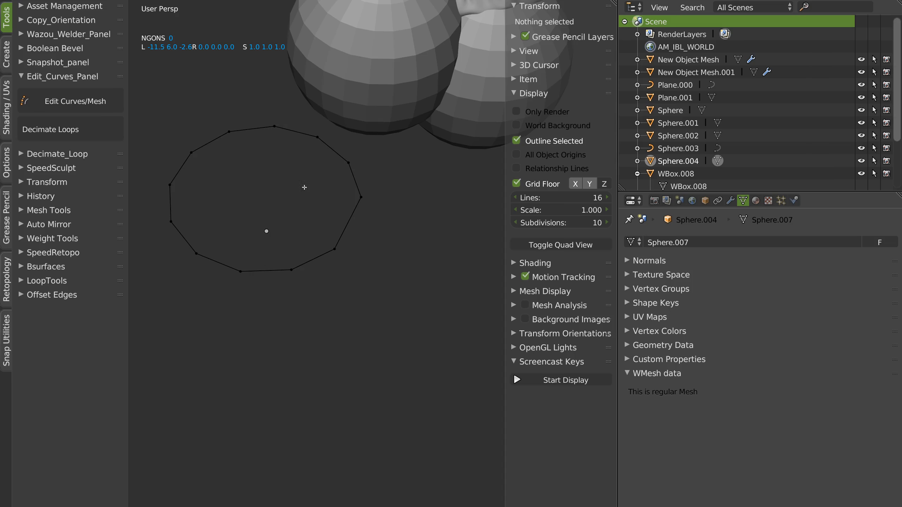
# Subdivide the whole simplified loop with Edit Curves/Mesh, keeping Add Space enabled
pyautogui.press('a')
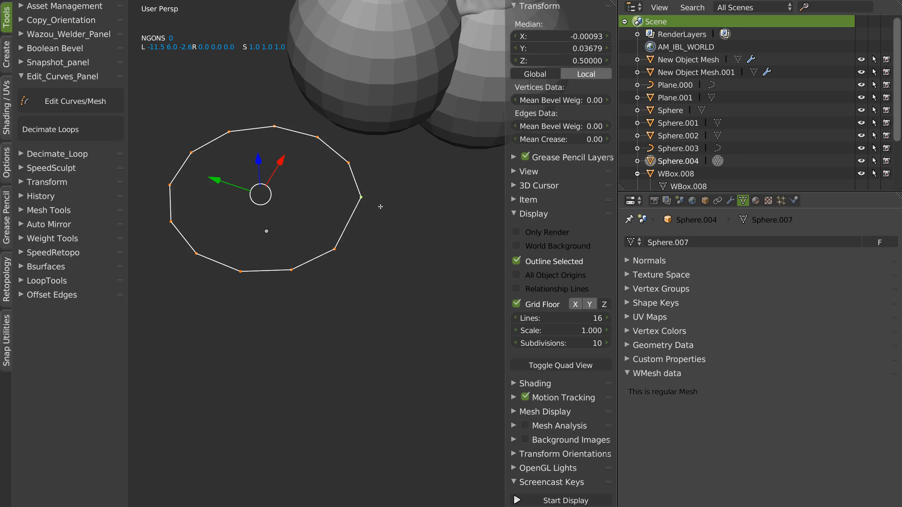
pyautogui.click(64, 101)
pyautogui.click(54, 106)
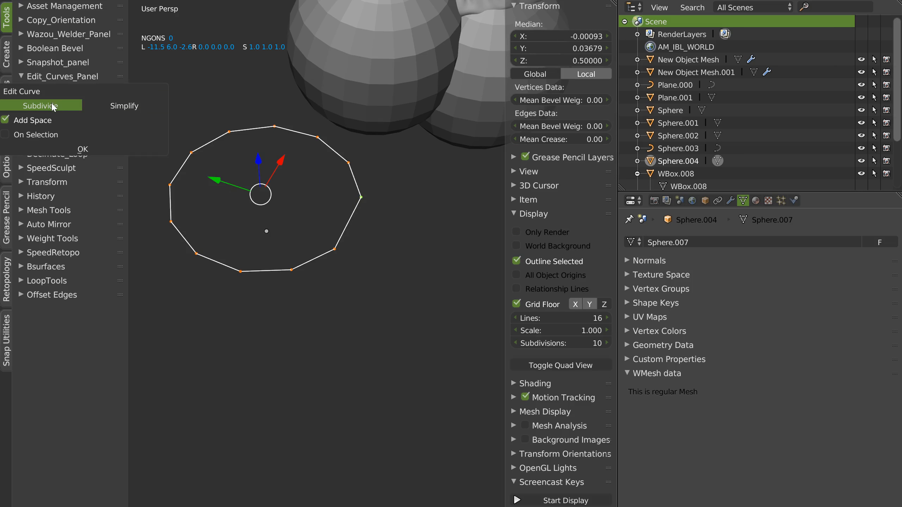
pyautogui.click(82, 150)
# Adjust the last loop operation's settings and return to object mode
pyautogui.moveTo(326, 162); pyautogui.dragTo(216, 119, button='middle')
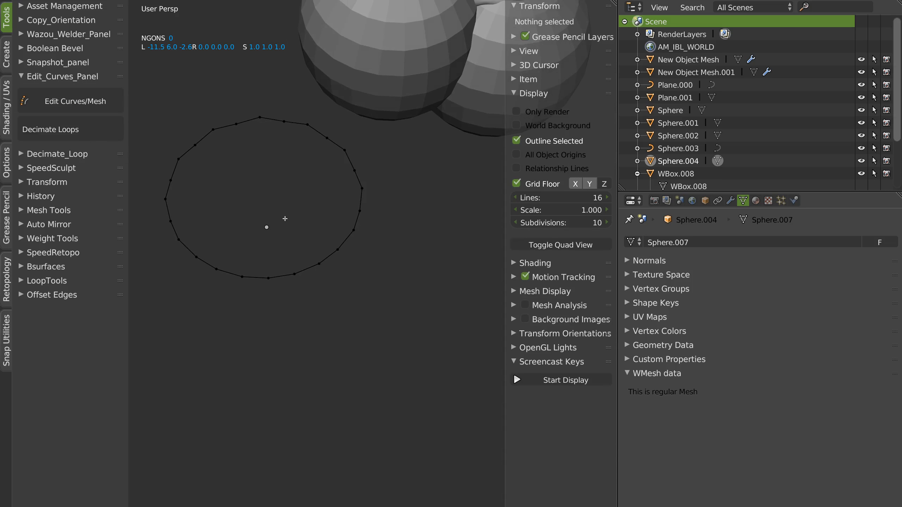
pyautogui.press('F6')
pyautogui.click(411, 181)
pyautogui.click(360, 181)
pyautogui.click(336, 180)
pyautogui.press('Tab')
pyautogui.keyDown('shift'); pyautogui.moveTo(357, 64); pyautogui.dragTo(278, 194, button='middle'); pyautogui.keyUp('shift')
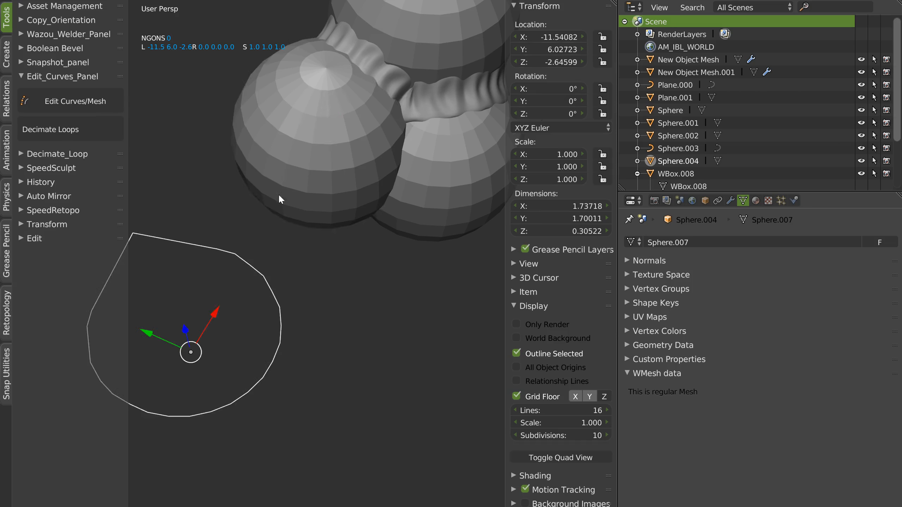
# Try Decimate Loops on the first sphere's horizontal edge loop, and undo it
pyautogui.rightClick(284, 114)
pyautogui.press('Tab')
pyautogui.keyDown('alt'); pyautogui.rightClick(283, 171); pyautogui.keyUp('alt')
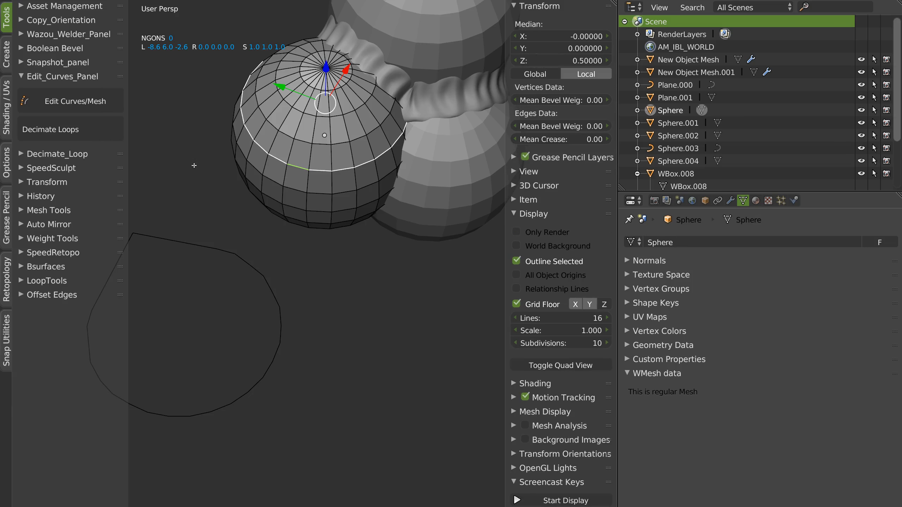
pyautogui.click(68, 132)
pyautogui.hotkey('ctrl', 'z')
# Try Decimate Loops on the extracted loop object's outline
pyautogui.press('Tab')
pyautogui.rightClick(223, 253)
pyautogui.press('Tab')
pyautogui.keyDown('alt'); pyautogui.rightClick(256, 271); pyautogui.keyUp('alt')
pyautogui.click(68, 129)
pyautogui.press('Tab')
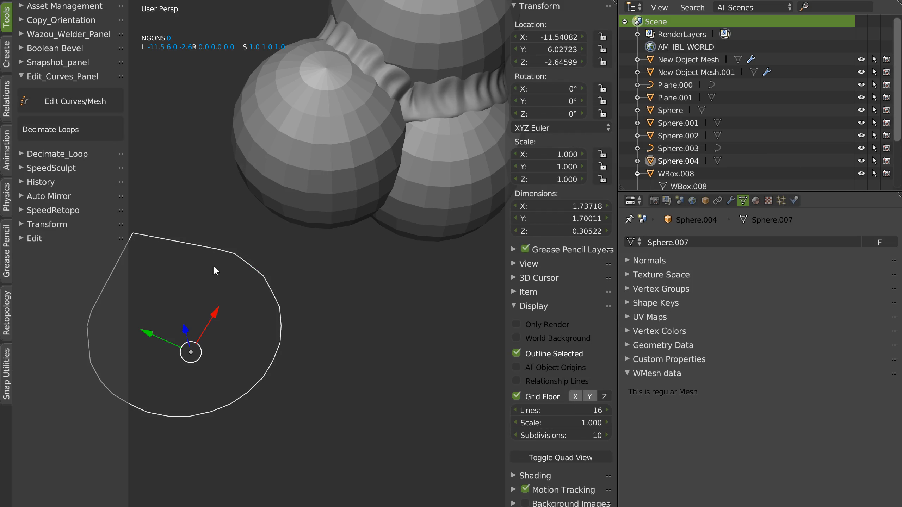
# Retry Decimate Loops with all of the extracted loop selected, and return to object mode
pyautogui.press('Tab')
pyautogui.press('a')
pyautogui.click(110, 209)
pyautogui.rightClick(259, 162)
pyautogui.press('Tab')
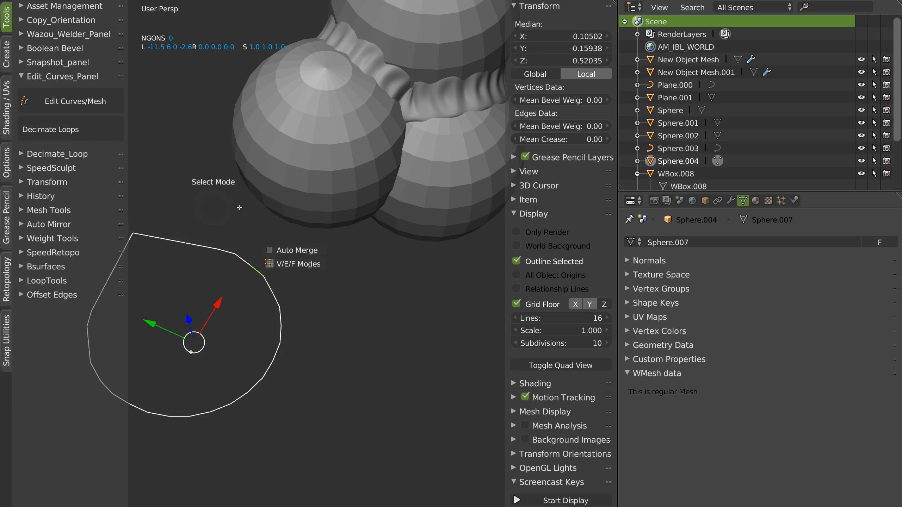
pyautogui.click(75, 130)
pyautogui.press('Tab')
pyautogui.click(224, 205)
pyautogui.moveTo(269, 227); pyautogui.dragTo(238, 123, button='middle')
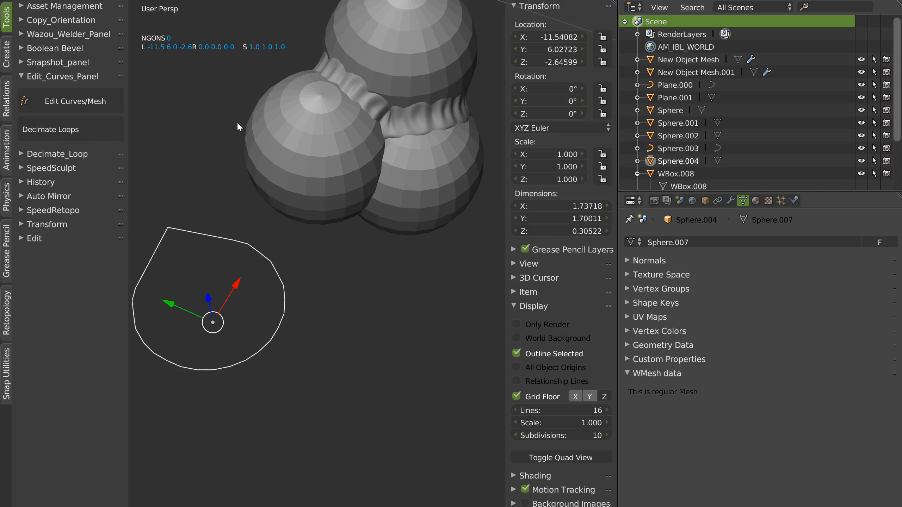
# Review the whole scene and the options of the object-mode RMB Pie Menu
pyautogui.click(40, 77)
pyautogui.scroll(-4, 390, 146)
pyautogui.keyDown('shift'); pyautogui.moveTo(390, 146); pyautogui.dragTo(327, 199, button='middle'); pyautogui.keyUp('shift')
pyautogui.keyDown('shift'); pyautogui.moveTo(497, 88); pyautogui.dragTo(338, 203, button='middle'); pyautogui.keyUp('shift')
pyautogui.scroll(-4, 338, 203)
pyautogui.moveTo(298, 234); pyautogui.dragTo(282, 176, button='middle')
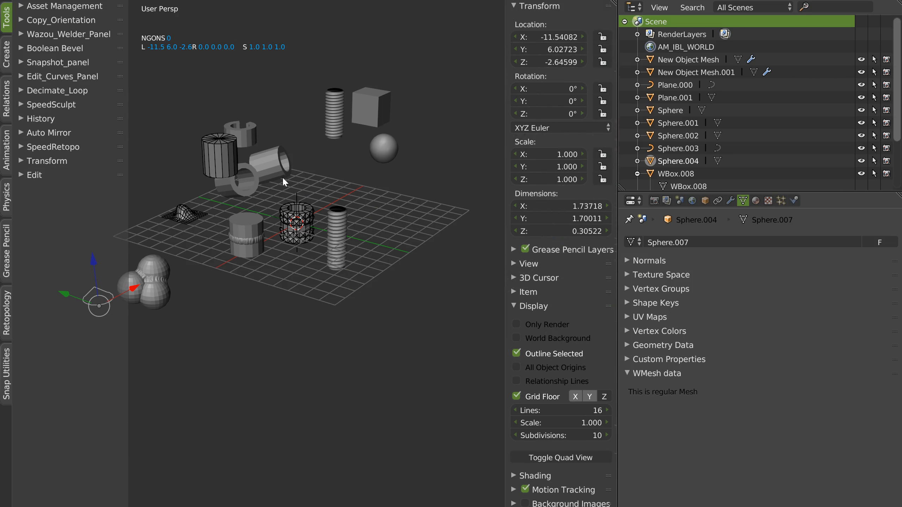
pyautogui.rightClick(282, 176)
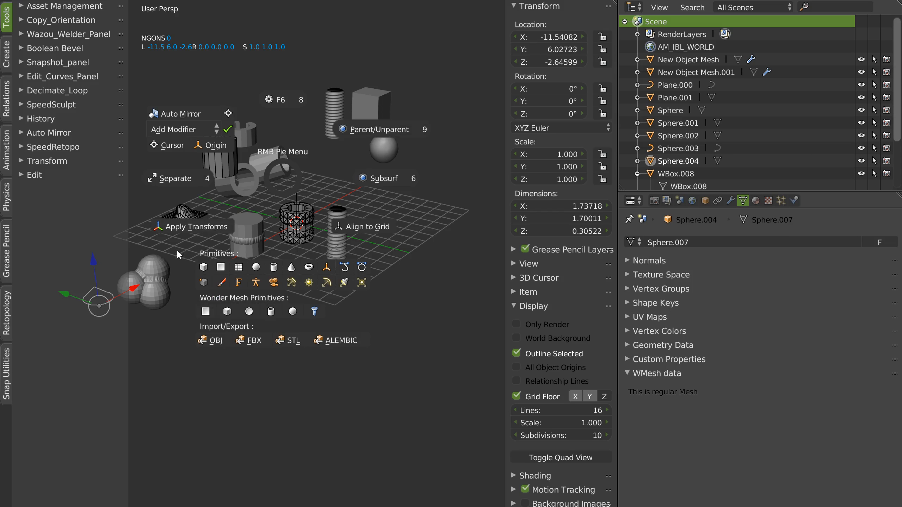
pyautogui.press('Escape')
# Enter edit mode on the bumpy WPlane and apply Space/Align to an edge loop on the bump's slope
pyautogui.moveTo(265, 165); pyautogui.dragTo(299, 169, button='middle')
pyautogui.keyDown('shift'); pyautogui.moveTo(216, 270); pyautogui.dragTo(336, 231, button='middle'); pyautogui.keyUp('shift')
pyautogui.rightClick(369, 206)
pyautogui.press('Tab')
pyautogui.keyDown('alt'); pyautogui.click(352, 215); pyautogui.keyUp('alt')
pyautogui.rightClick(352, 215)
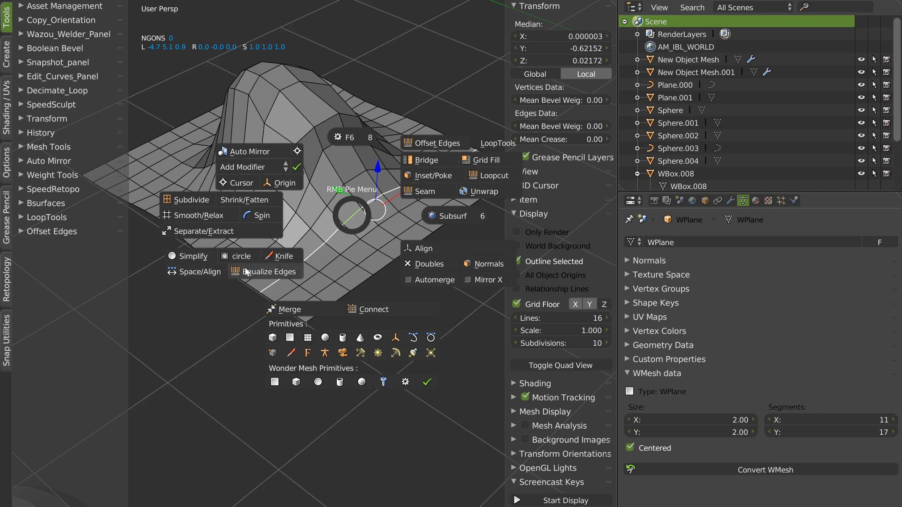
pyautogui.click(198, 269)
# Apply Space/Align to a second edge loop over the WPlane's bump
pyautogui.moveTo(397, 194); pyautogui.dragTo(379, 210, button='middle')
pyautogui.keyDown('alt'); pyautogui.click(256, 161); pyautogui.keyUp('alt')
pyautogui.moveTo(256, 163); pyautogui.dragTo(318, 216, button='middle')
pyautogui.rightClick(318, 215)
pyautogui.click(178, 273)
# Even out a third edge loop, near the middle of the WPlane's bump, with Space/Align
pyautogui.moveTo(256, 210); pyautogui.dragTo(301, 194, button='middle')
pyautogui.keyDown('alt'); pyautogui.click(414, 204); pyautogui.keyUp('alt')
pyautogui.rightClick(302, 175)
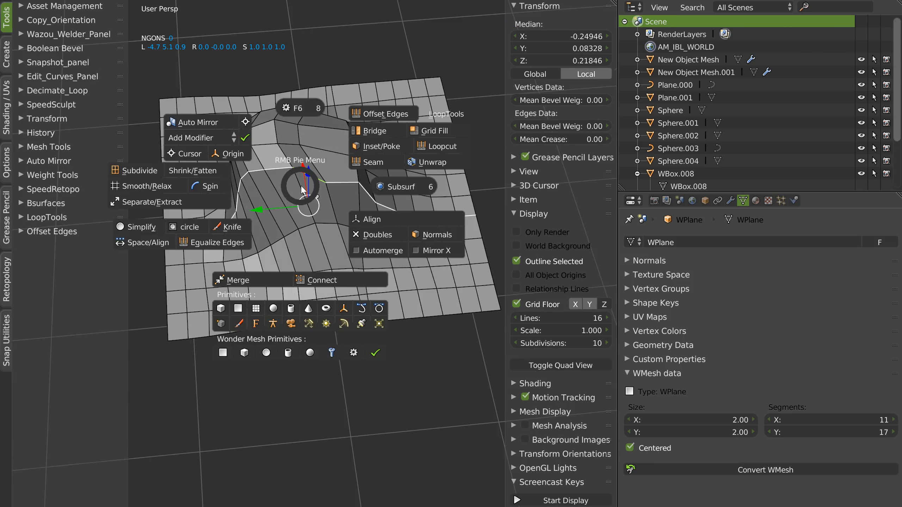
pyautogui.click(151, 243)
# Select another edge loop beside the bump's middle and apply Space/Align to it
pyautogui.moveTo(268, 223); pyautogui.dragTo(309, 237, button='middle')
pyautogui.keyDown('alt'); pyautogui.click(382, 160); pyautogui.keyUp('alt')
pyautogui.keyDown('alt'); pyautogui.click(303, 198); pyautogui.keyUp('alt')
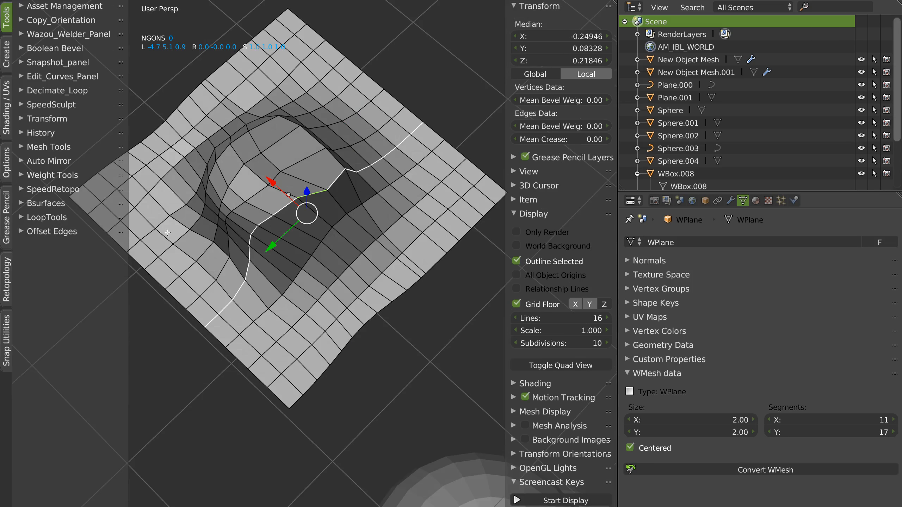
pyautogui.rightClick(284, 213)
pyautogui.click(129, 269)
# Try Space/Align on the entire WPlane mesh, and undo it
pyautogui.moveTo(337, 229); pyautogui.dragTo(299, 227, button='middle')
pyautogui.moveTo(472, 231); pyautogui.dragTo(404, 220, button='middle')
pyautogui.scroll(-2, 341, 205)
pyautogui.press('a')
pyautogui.press('a')
pyautogui.rightClick(288, 229)
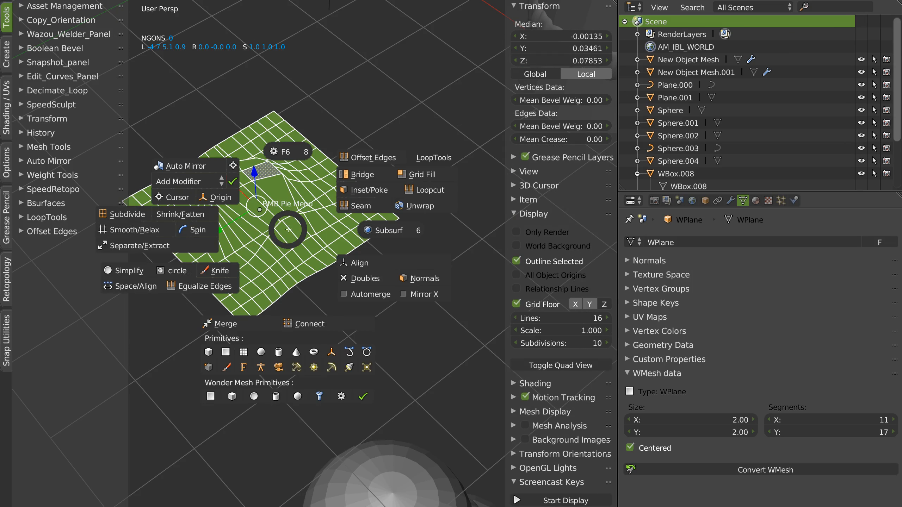
pyautogui.click(141, 288)
pyautogui.moveTo(241, 204); pyautogui.dragTo(316, 214, button='middle')
pyautogui.hotkey('ctrl', 'z')
pyautogui.hotkey('ctrl', 'z')
# Select the ring of edges along one border of the WPlane and extend the selection to their full parallel loops
pyautogui.scroll(-1, 316, 214)
pyautogui.scroll(3, 241, 238)
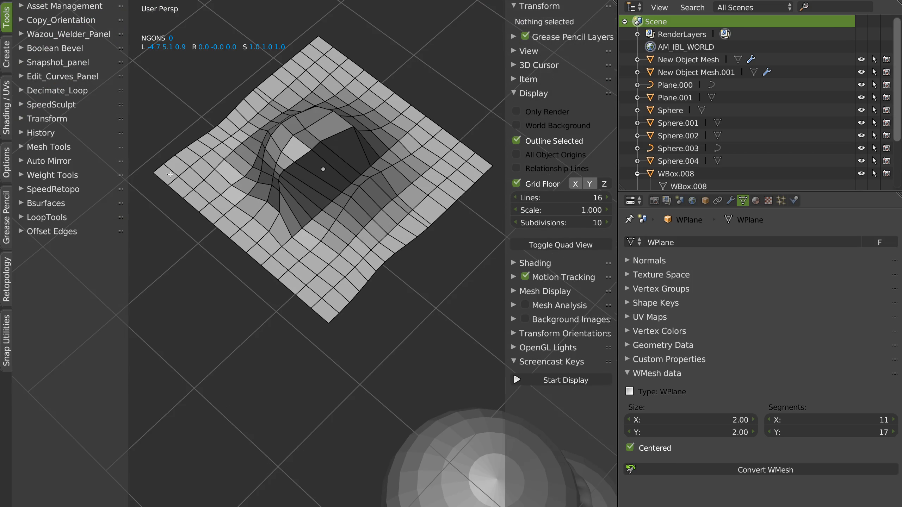
pyautogui.keyDown('ctrl'); pyautogui.keyDown('alt'); pyautogui.click(174, 181); pyautogui.keyUp('alt'); pyautogui.keyUp('ctrl')
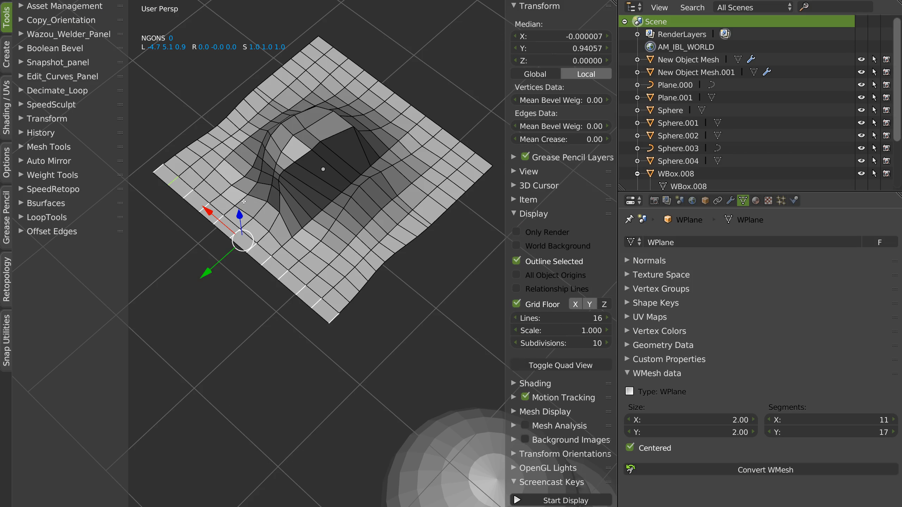
pyautogui.press('q')
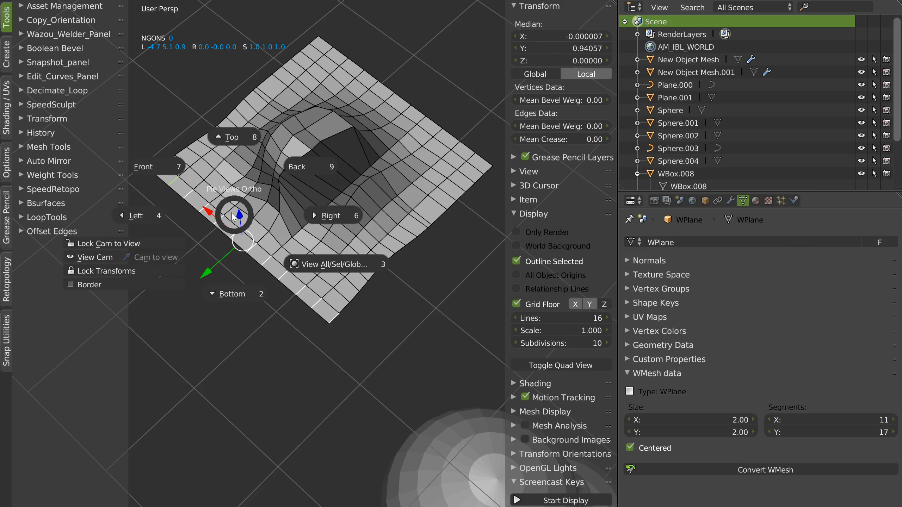
pyautogui.press('Escape')
pyautogui.press('a')
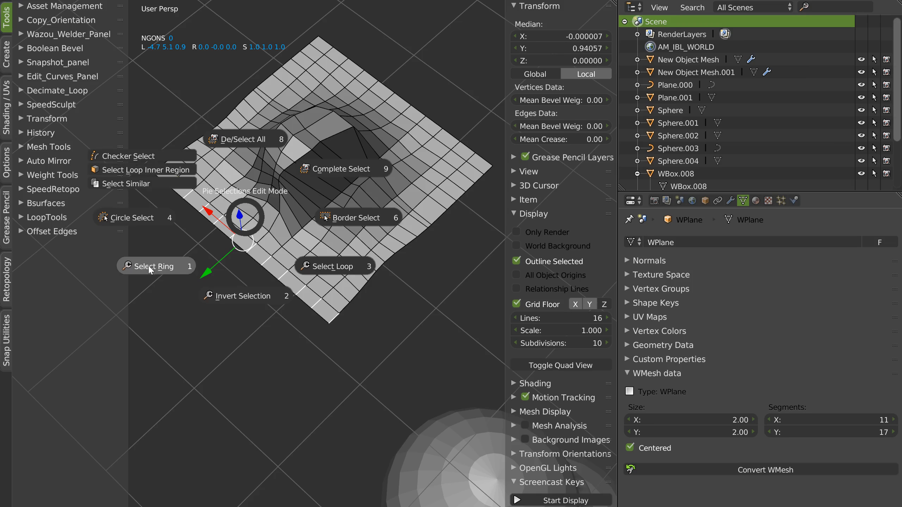
pyautogui.click(337, 265)
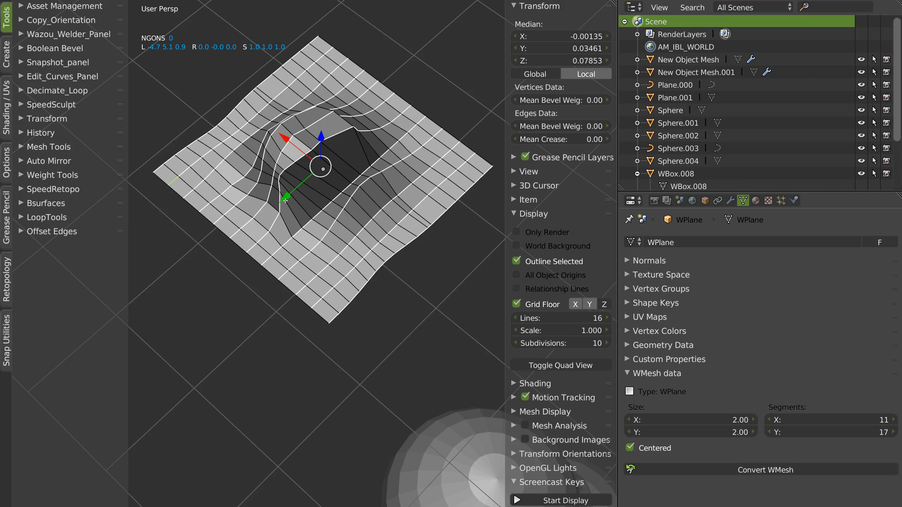
# Try Space/Align on all the selected parallel edge loops of the WPlane at once, and undo it
pyautogui.rightClick(317, 220)
pyautogui.click(177, 278)
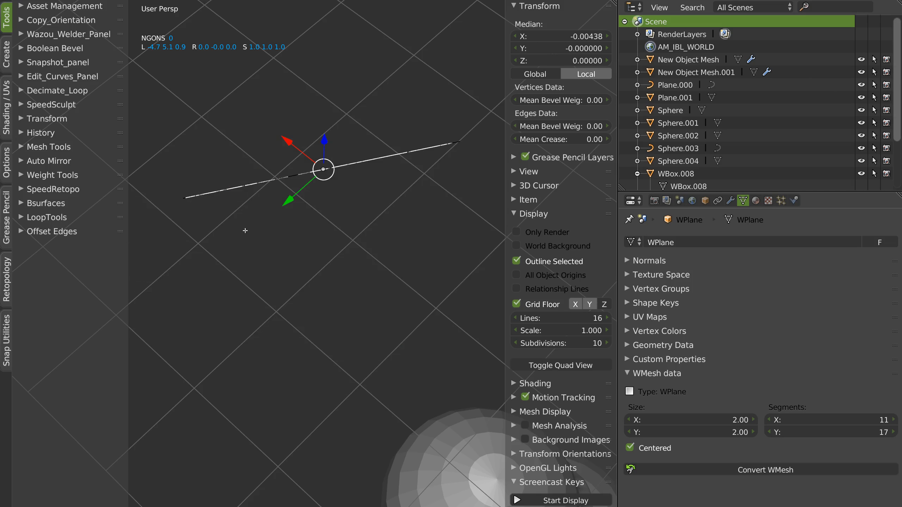
pyautogui.moveTo(244, 230); pyautogui.dragTo(265, 245, button='middle')
pyautogui.hotkey('ctrl', 'z')
pyautogui.hotkey('ctrl', 'z')
pyautogui.hotkey('ctrl', 'z')
# Return the WPlane to Object Mode and bring the surrounding scene objects into view
pyautogui.press('Tab')
pyautogui.scroll(-5, 228, 206)
pyautogui.keyDown('shift'); pyautogui.moveTo(332, 199); pyautogui.dragTo(241, 264, button='middle'); pyautogui.keyUp('shift')
pyautogui.press('Tab')
pyautogui.click(248, 188)
pyautogui.keyDown('shift'); pyautogui.moveTo(355, 149); pyautogui.dragTo(262, 143, button='middle'); pyautogui.keyUp('shift')
pyautogui.press('Tab')
pyautogui.keyDown('shift'); pyautogui.moveTo(247, 206); pyautogui.dragTo(301, 171, button='middle'); pyautogui.keyUp('shift')
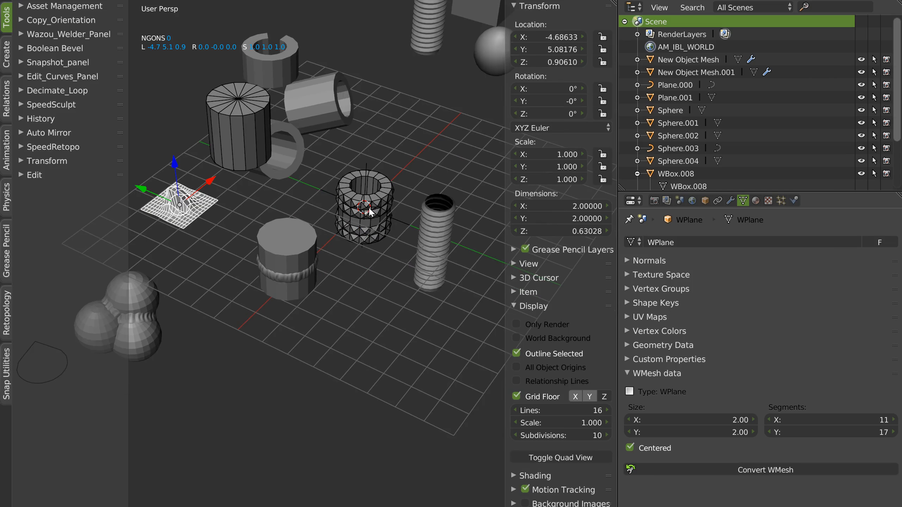
# Examine the RMB Pie Menu's tools for the WPlane in Object Mode and in Edit Mode
pyautogui.rightClick(278, 202)
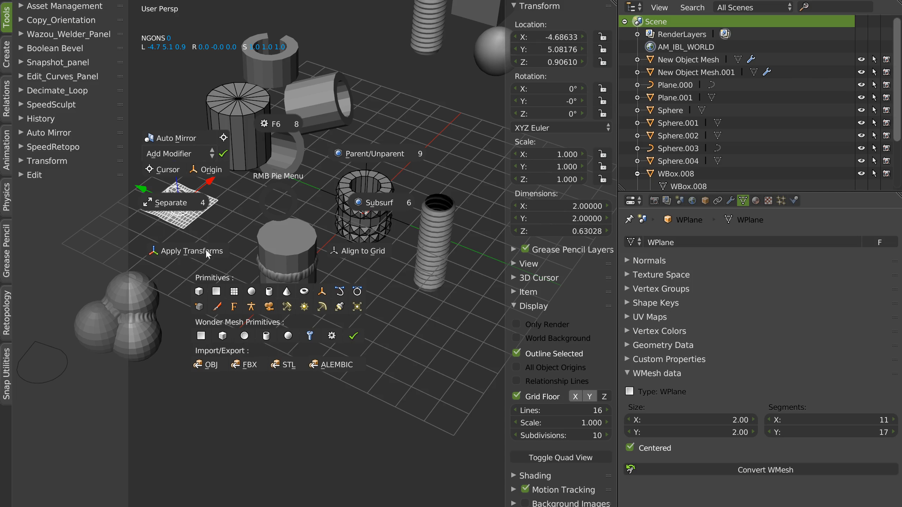
pyautogui.press('Escape')
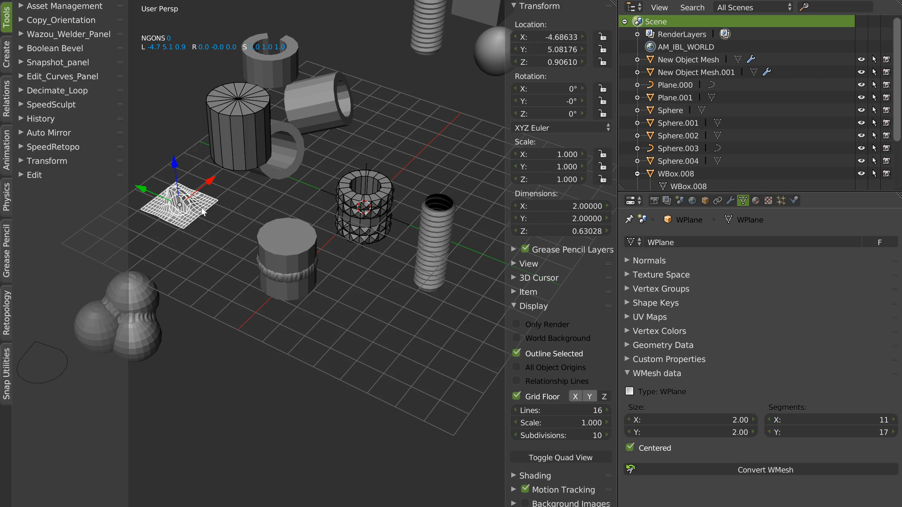
pyautogui.press('Tab')
pyautogui.rightClick(246, 230)
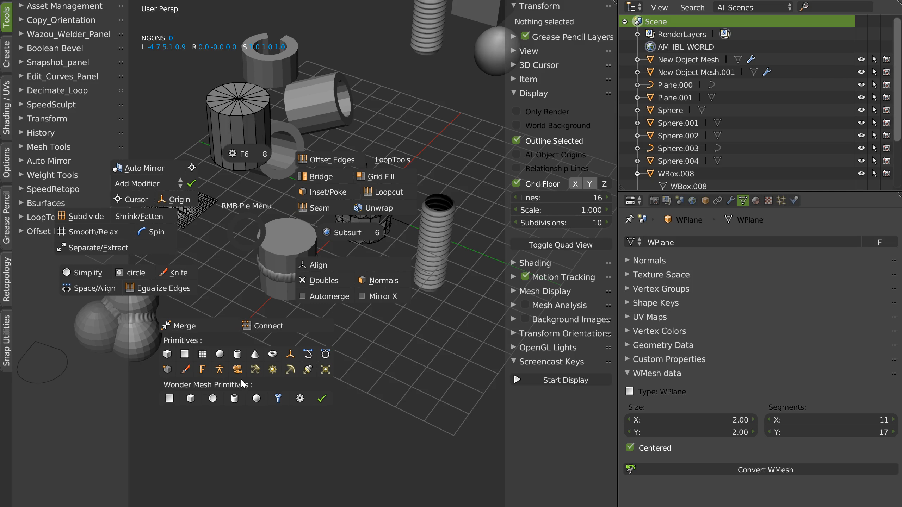
pyautogui.press('Escape')
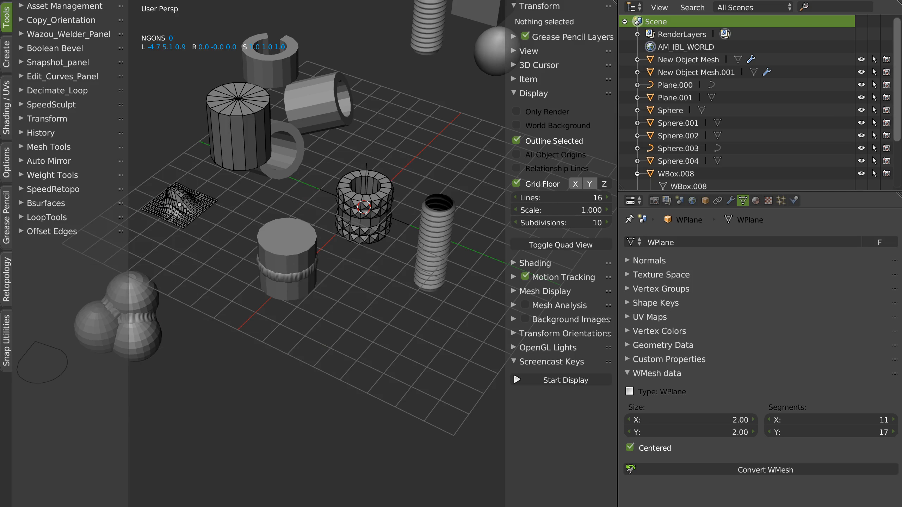